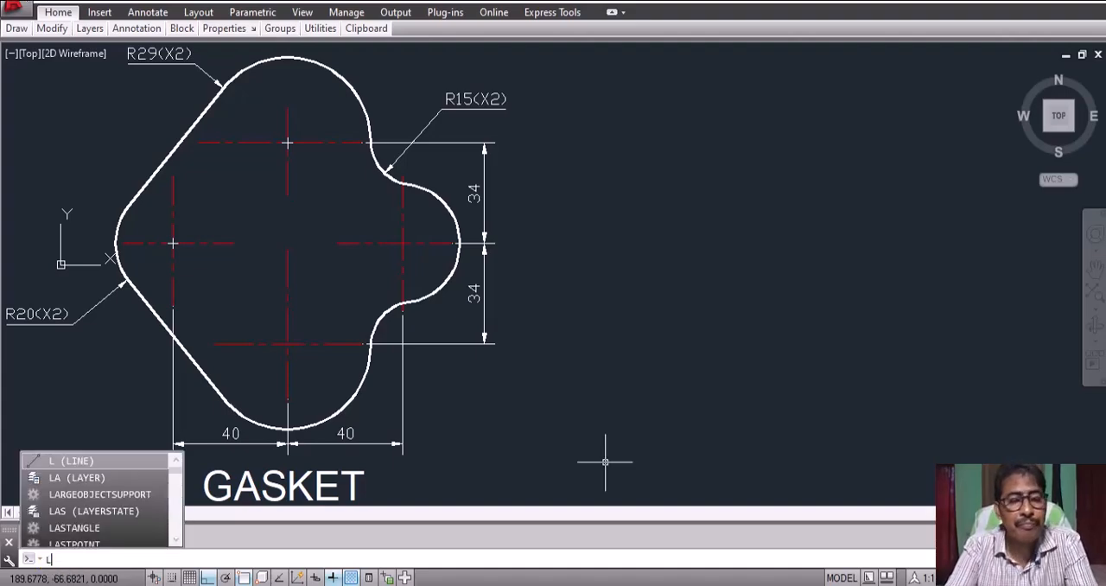
Step: Draw a horizontal line about 140 units long in the empty area beside the gasket drawing
key(Return)
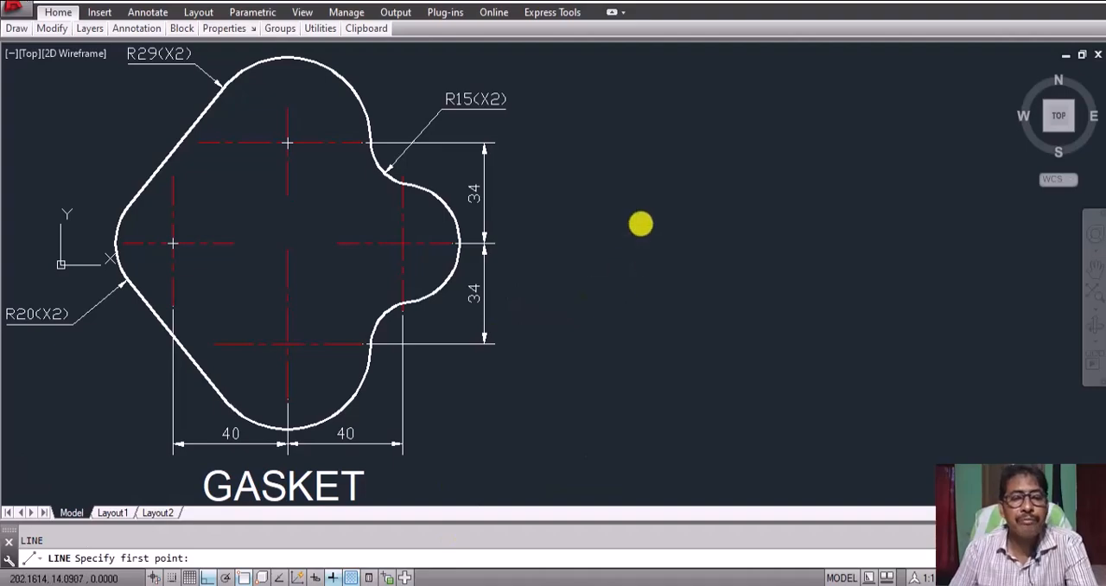
click(581, 146)
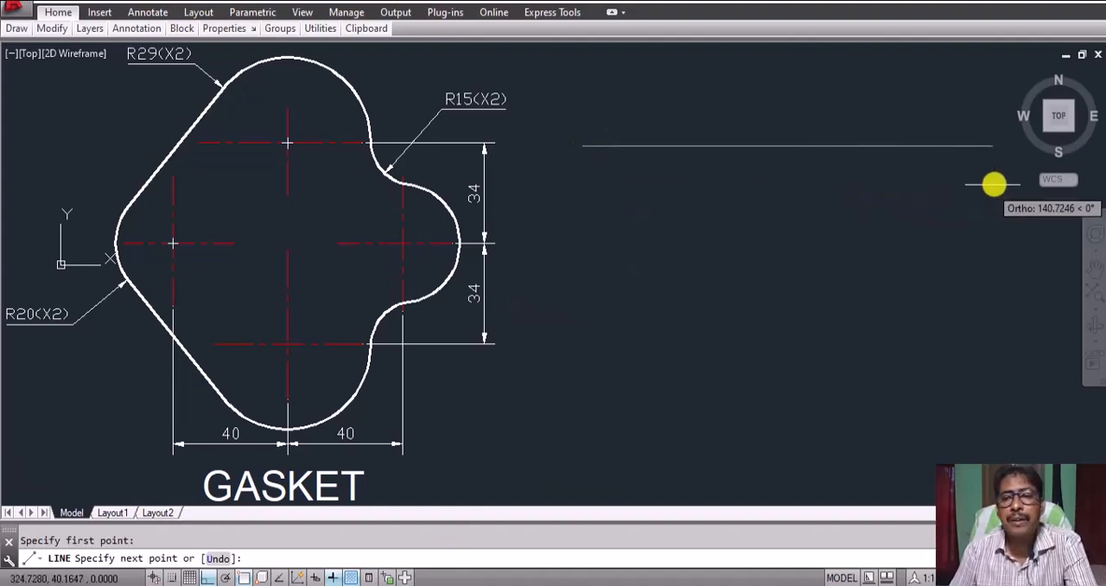
click(995, 147)
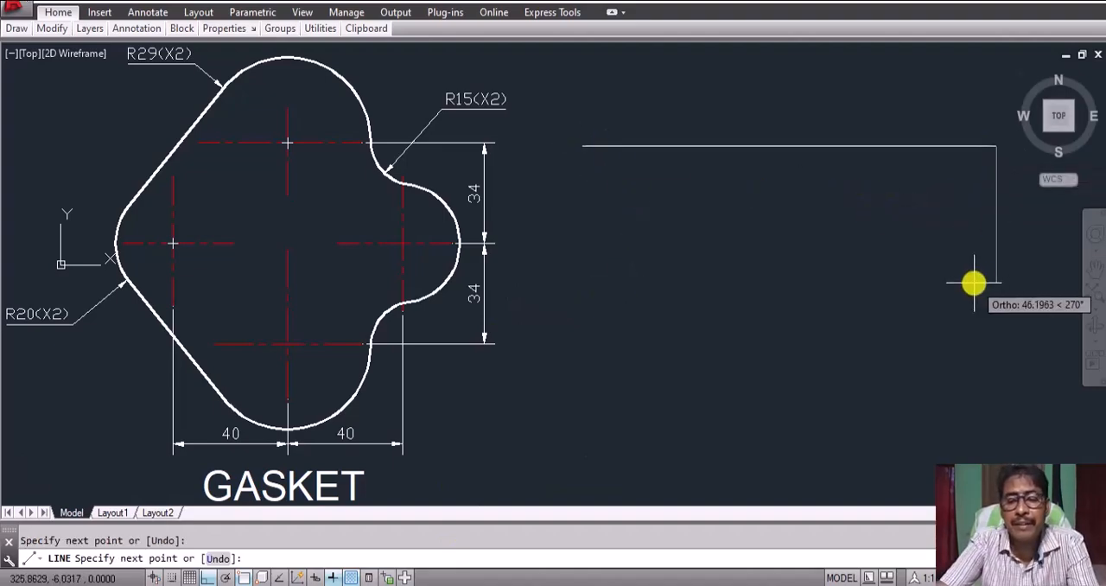
key(Return)
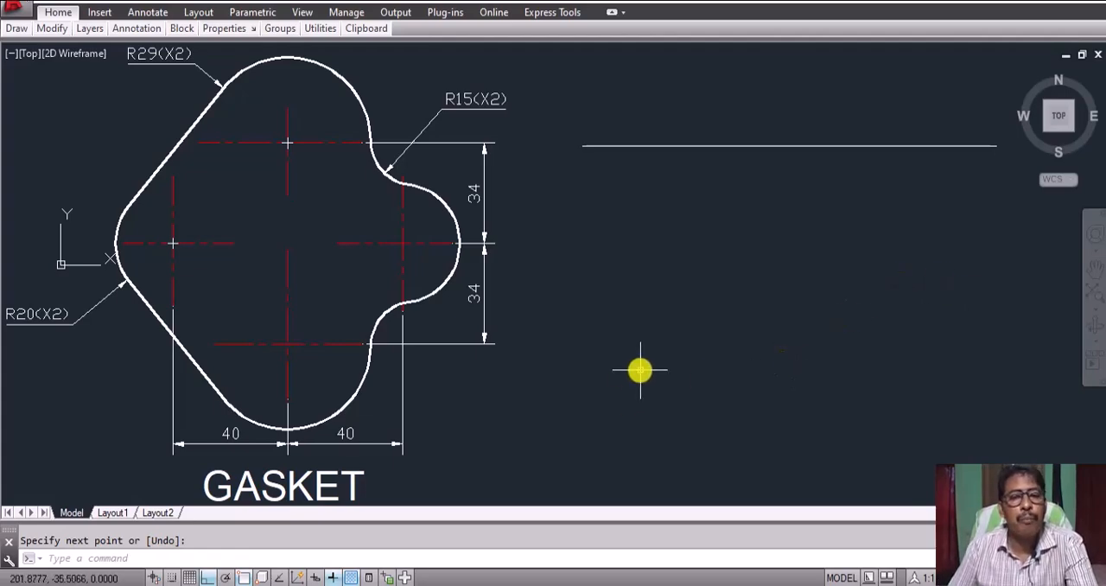
Step: Draw a long vertical line that starts above the new horizontal line, crosses it near its middle and extends far below it
right_click(647, 355)
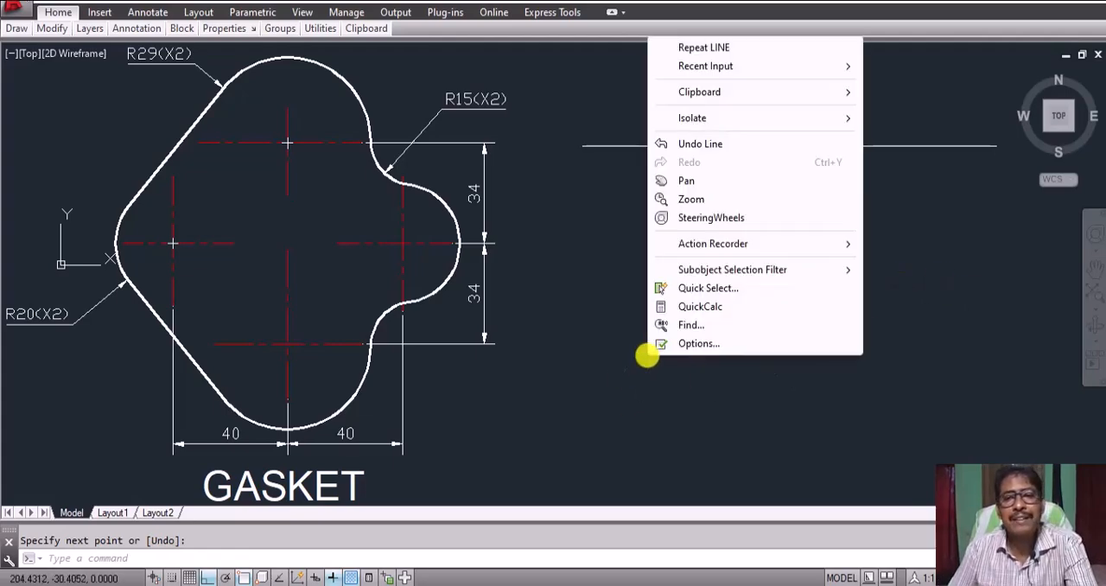
click(691, 49)
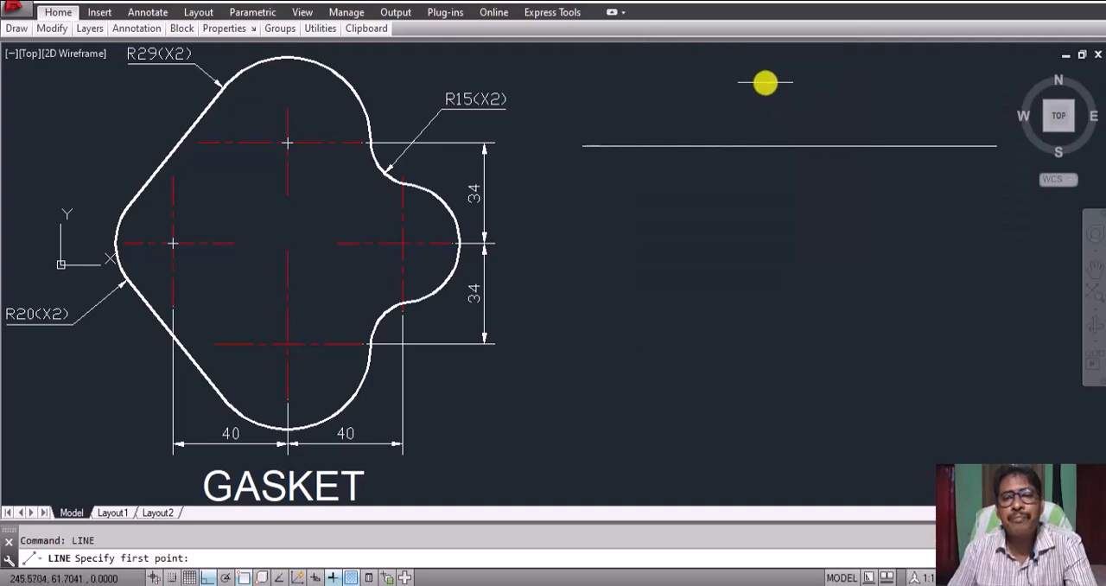
click(770, 72)
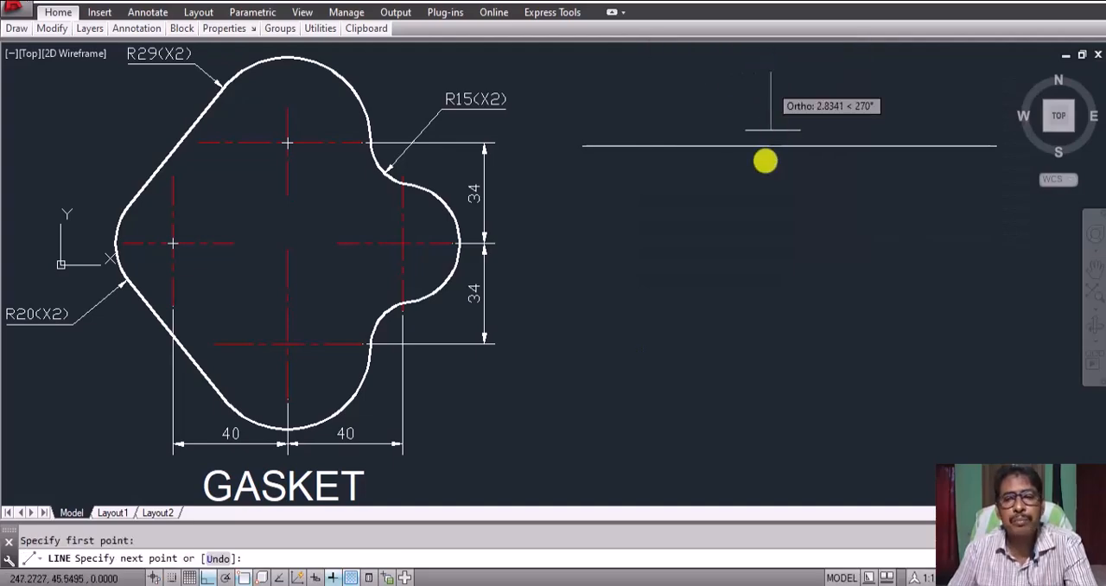
click(763, 489)
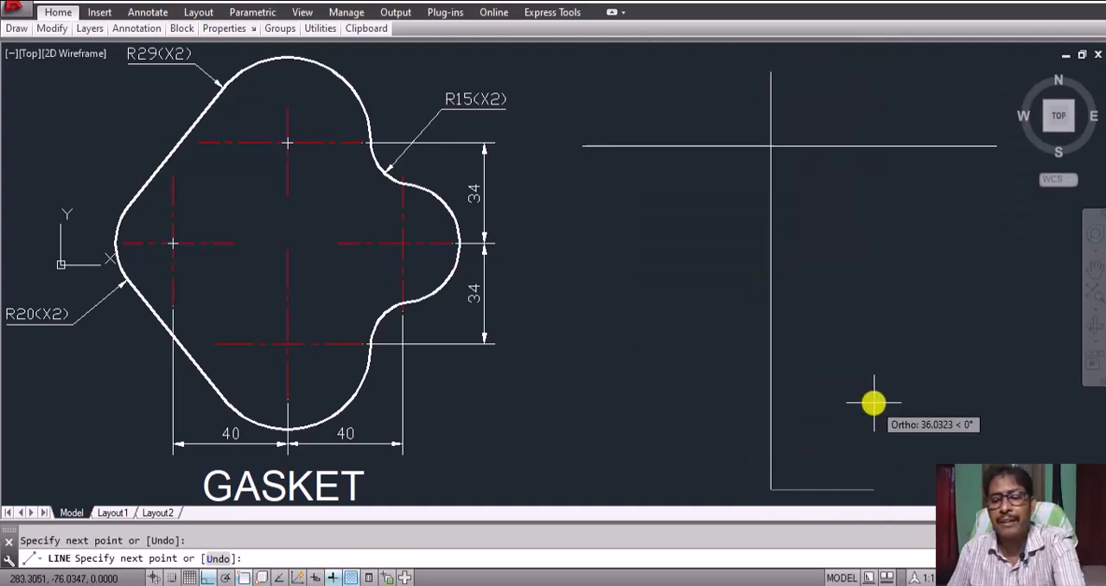
key(Escape)
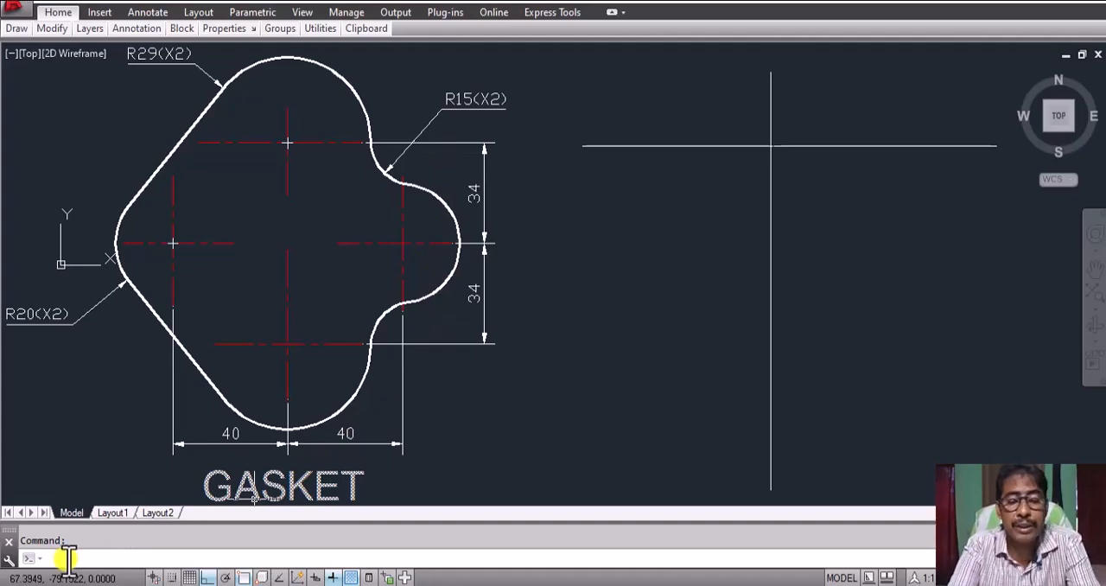
Step: Offset the horizontal line 34 units downward, and offset the resulting copy another 34 units downward
text(o)
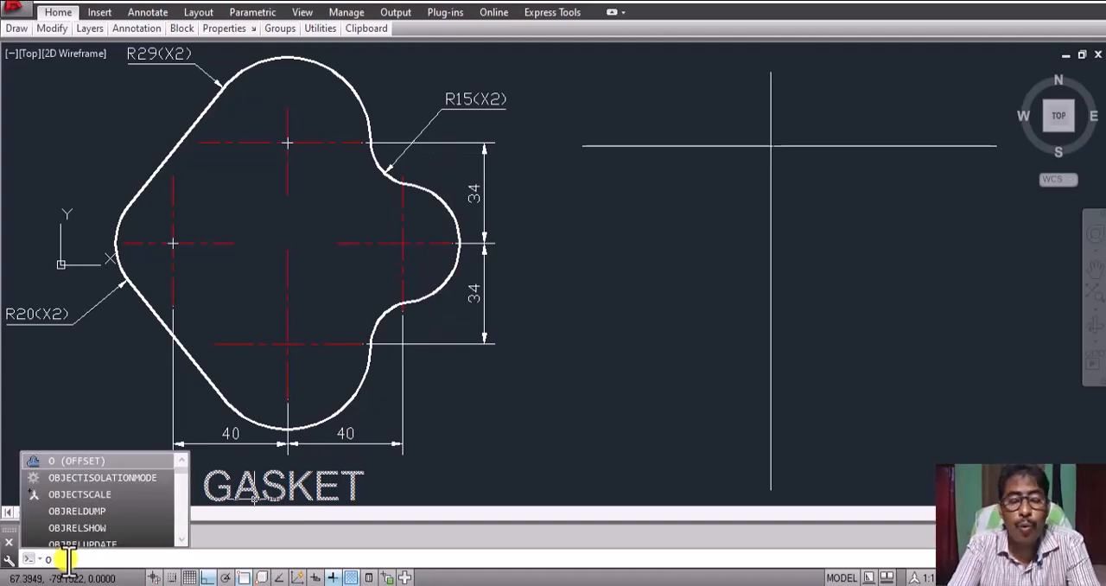
key(Return)
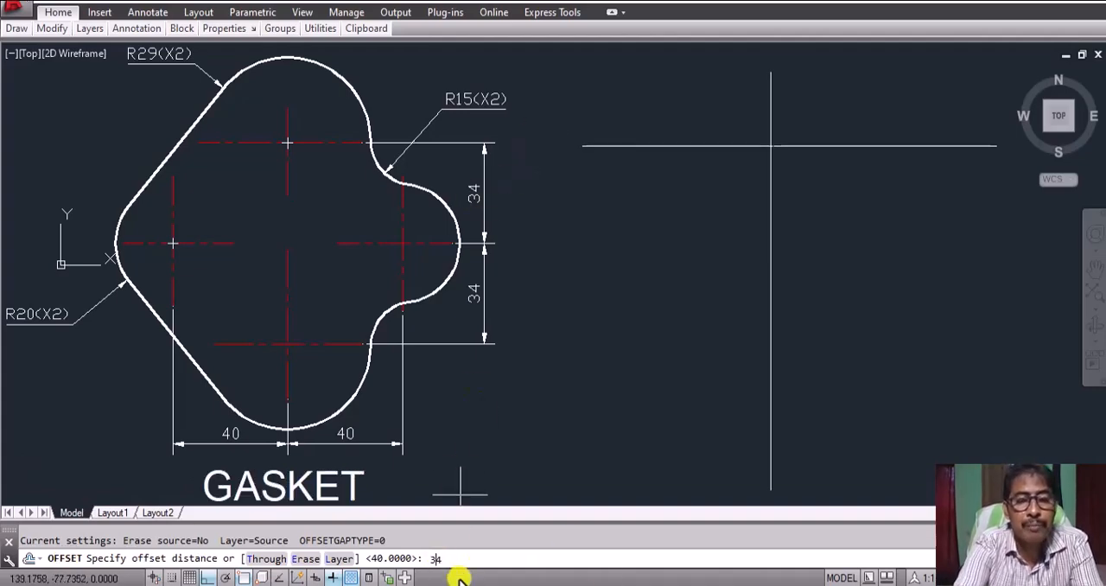
key(Return)
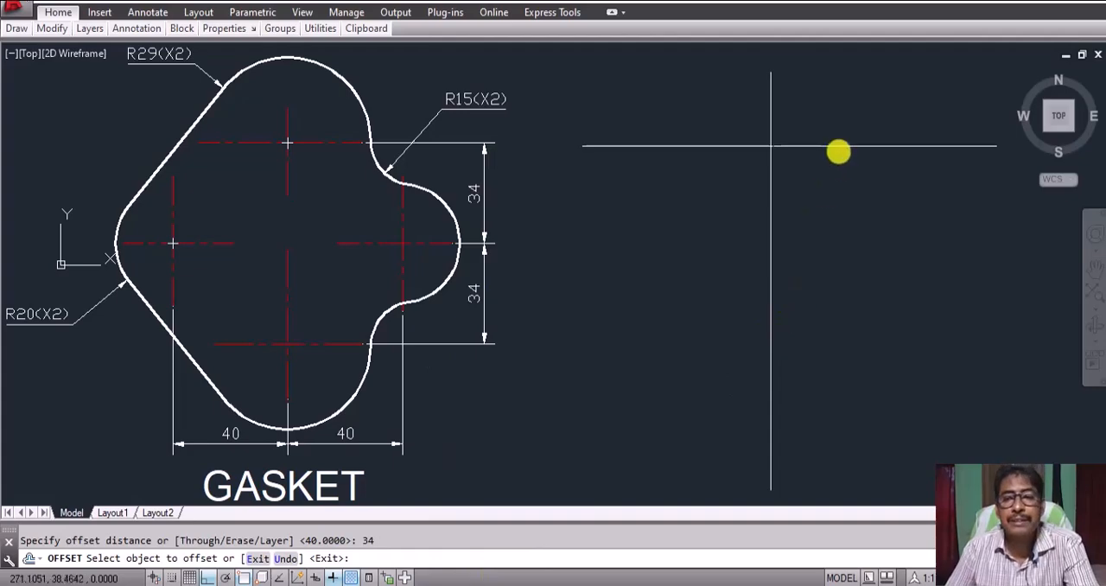
click(839, 146)
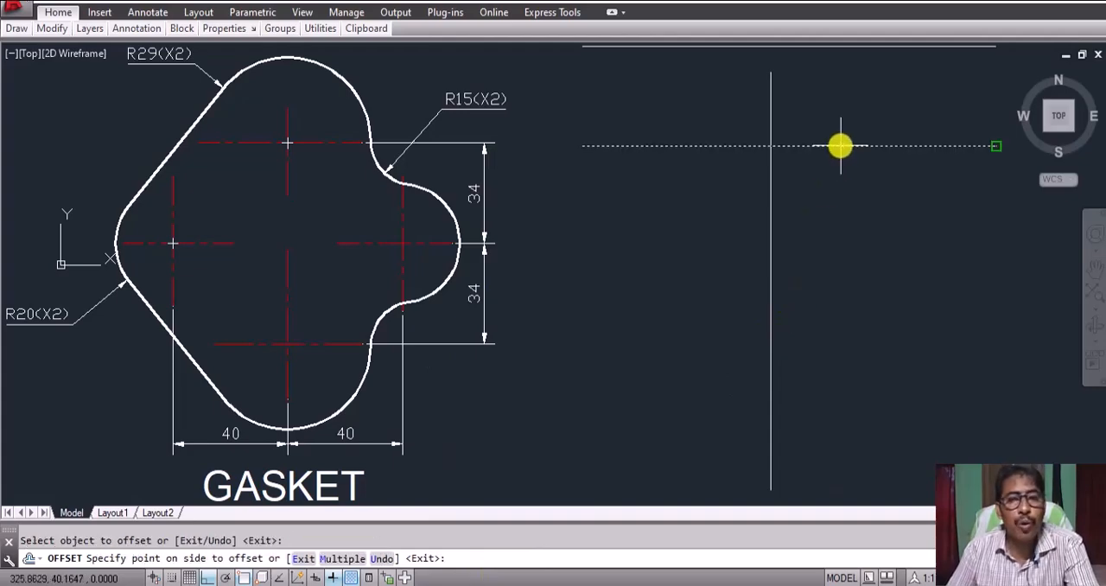
click(835, 307)
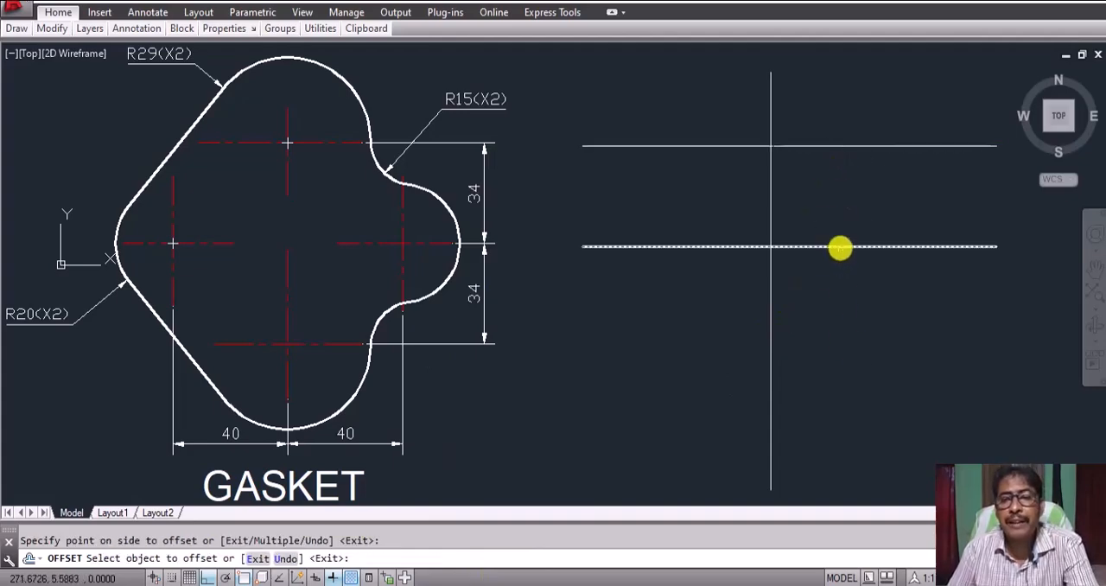
click(839, 246)
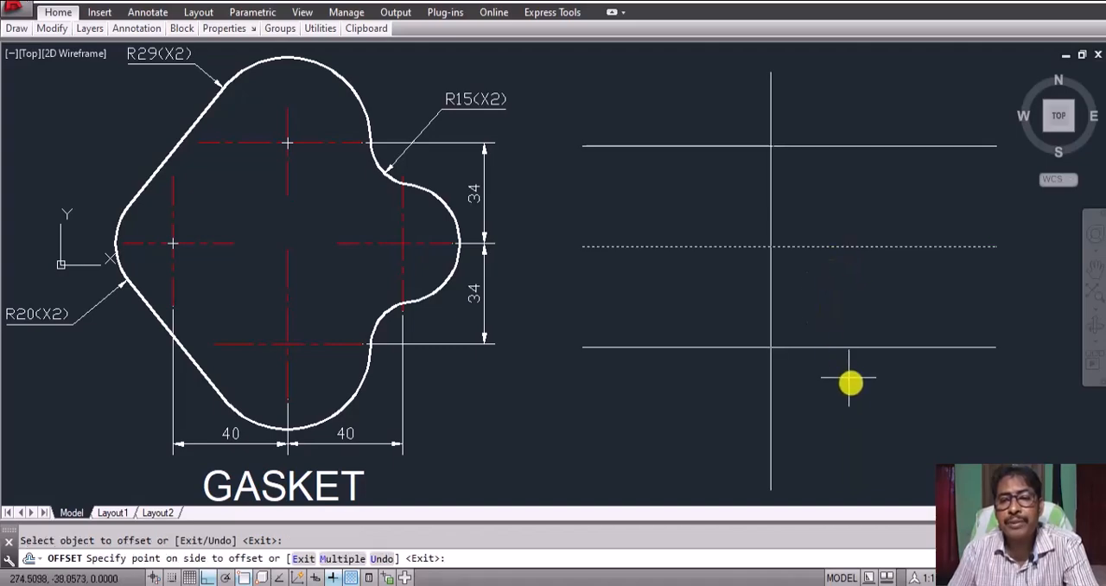
click(835, 394)
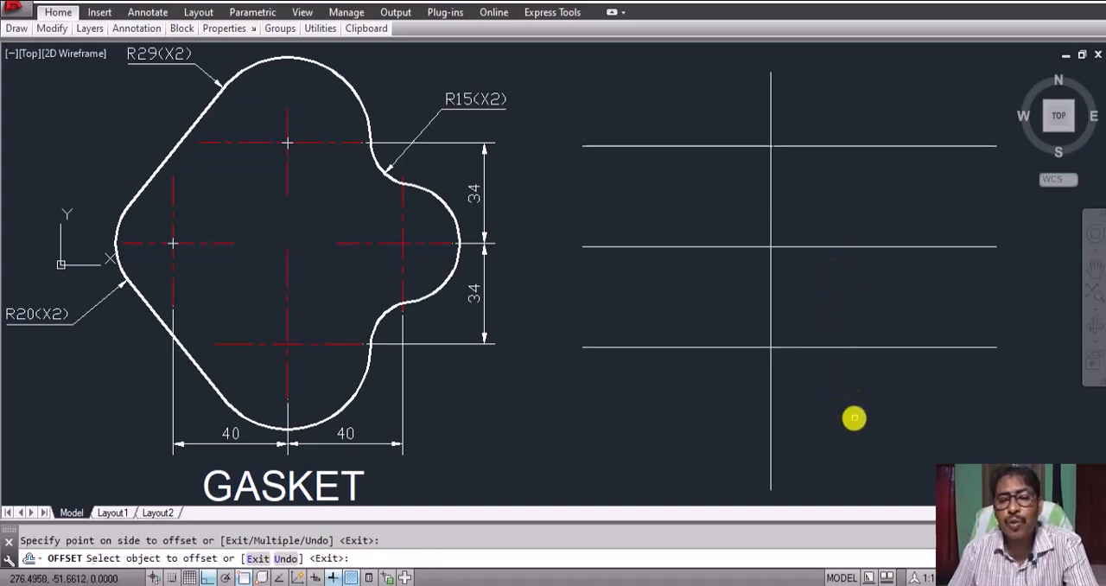
key(Return)
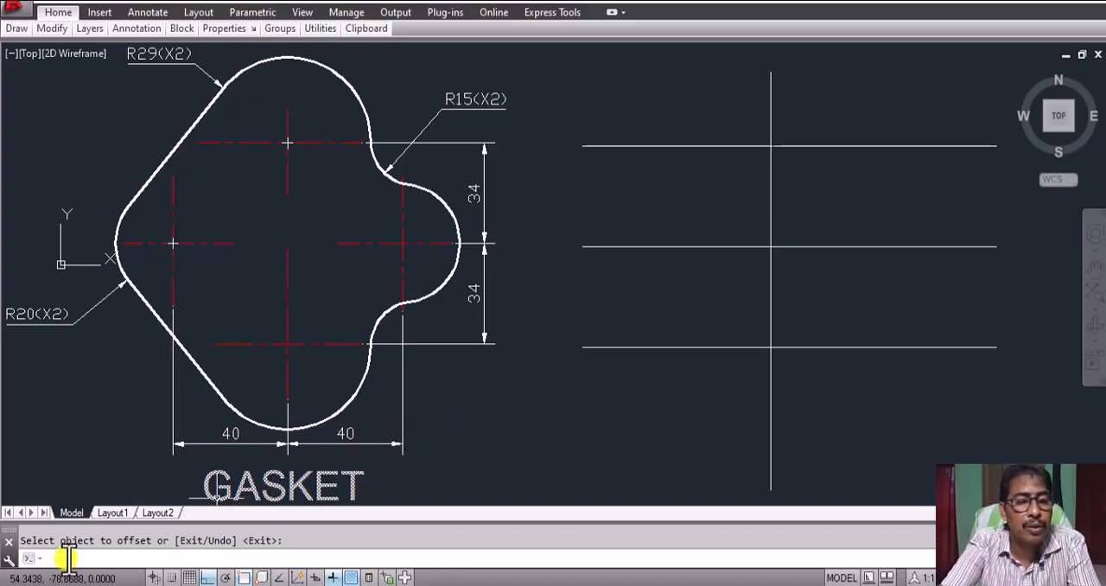
Step: Offset the vertical line 40 units to both its left and right sides
key(Return)
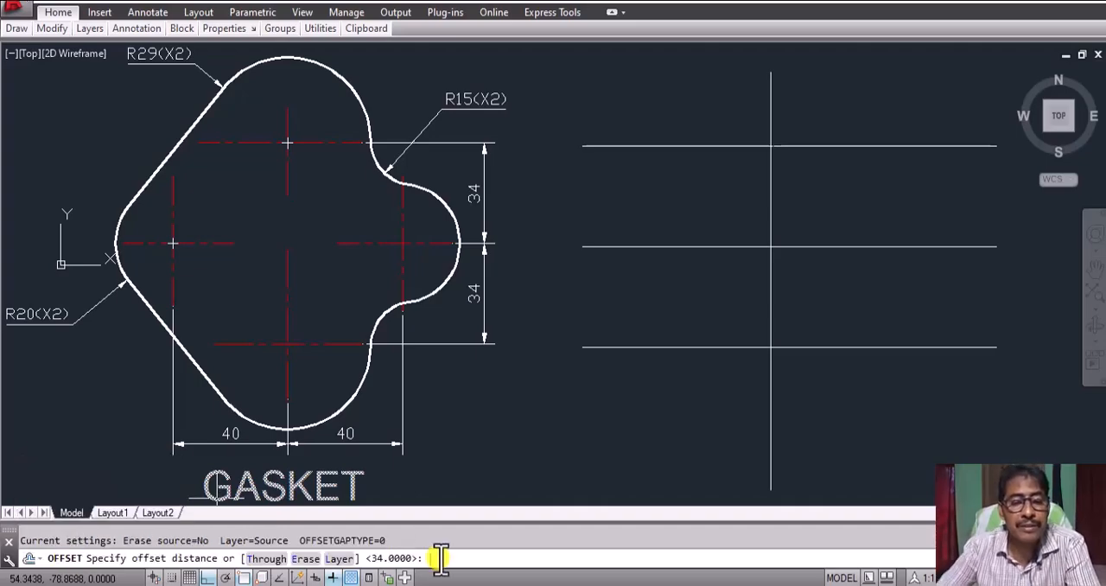
text(40)
key(Return)
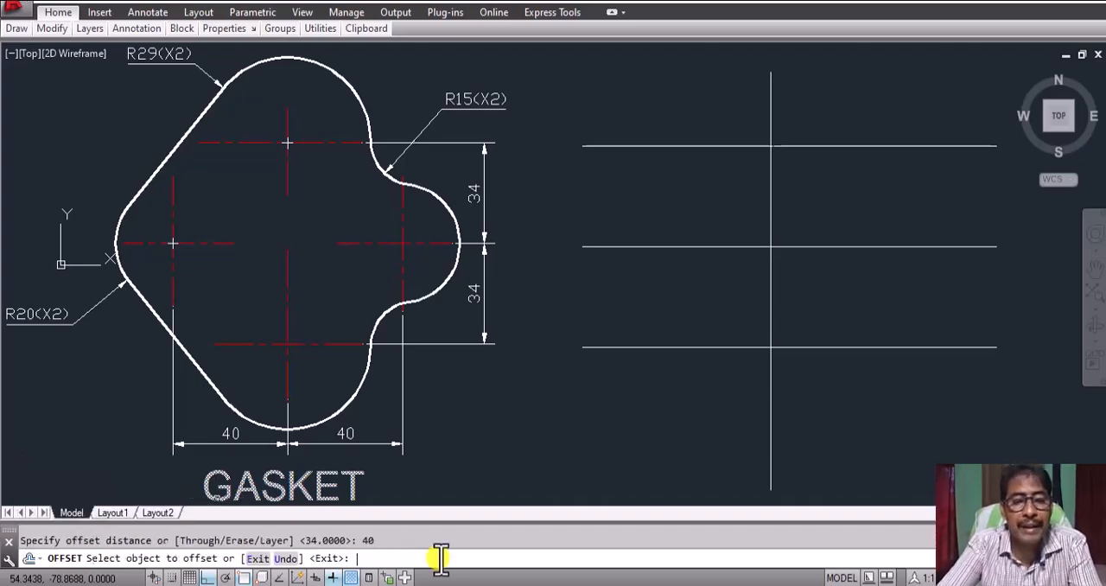
click(771, 411)
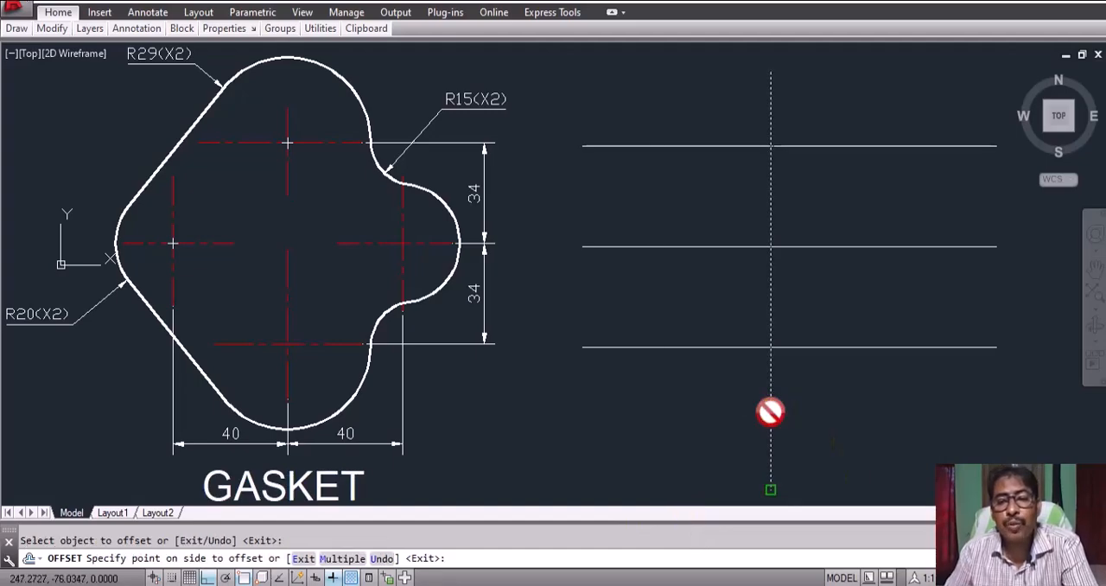
click(675, 420)
click(661, 420)
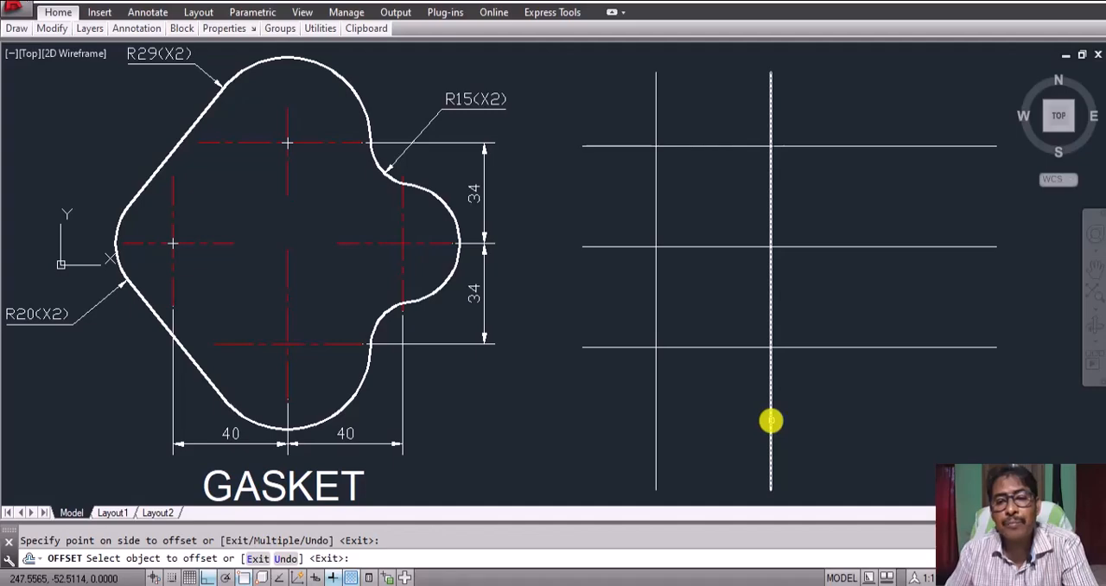
click(770, 421)
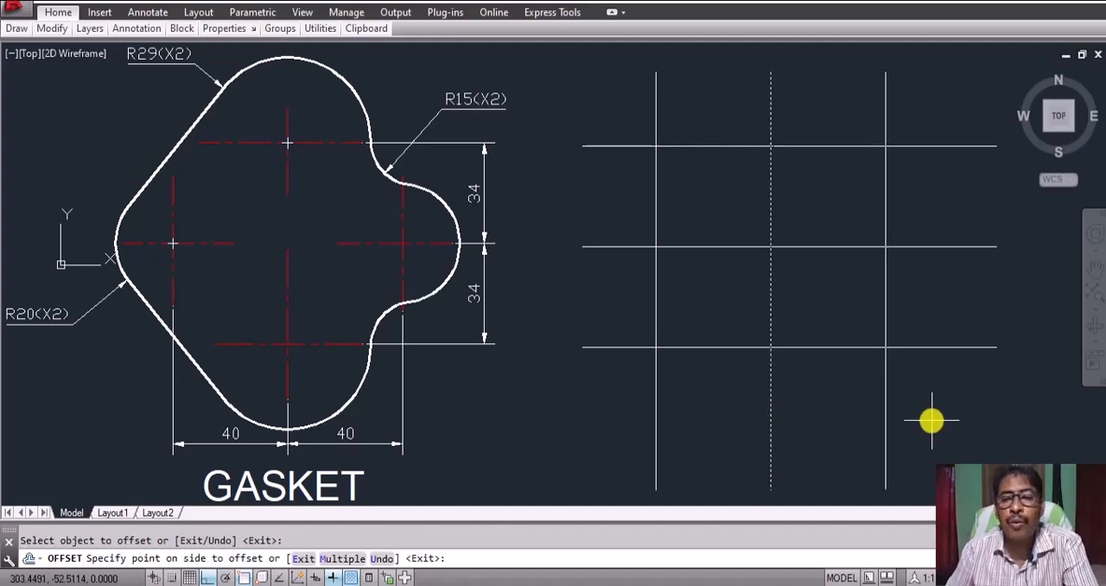
click(931, 421)
key(Return)
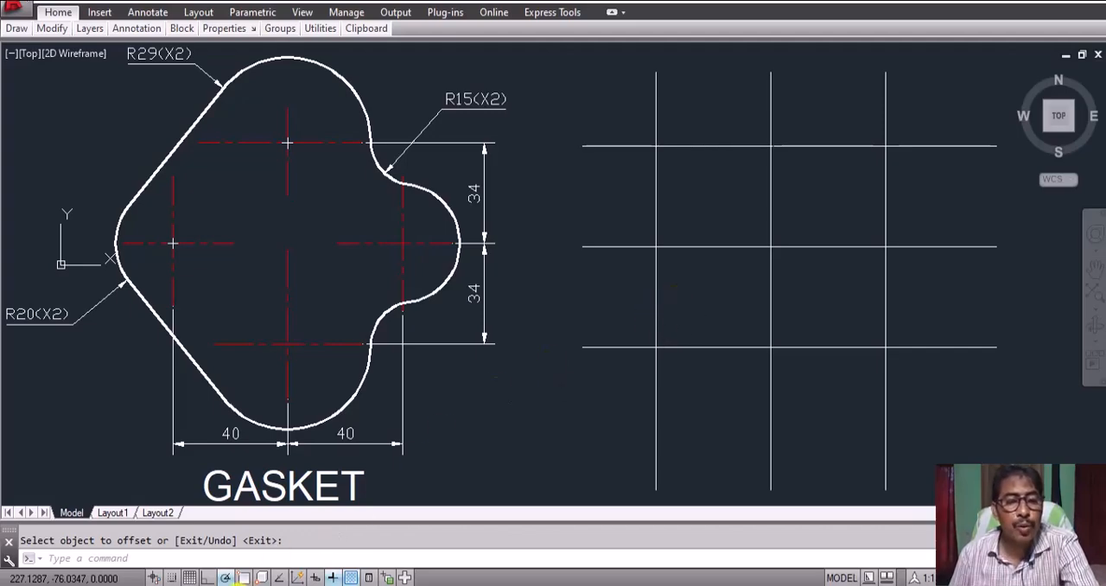
Step: Turn Ortho mode on and object snap off
click(207, 577)
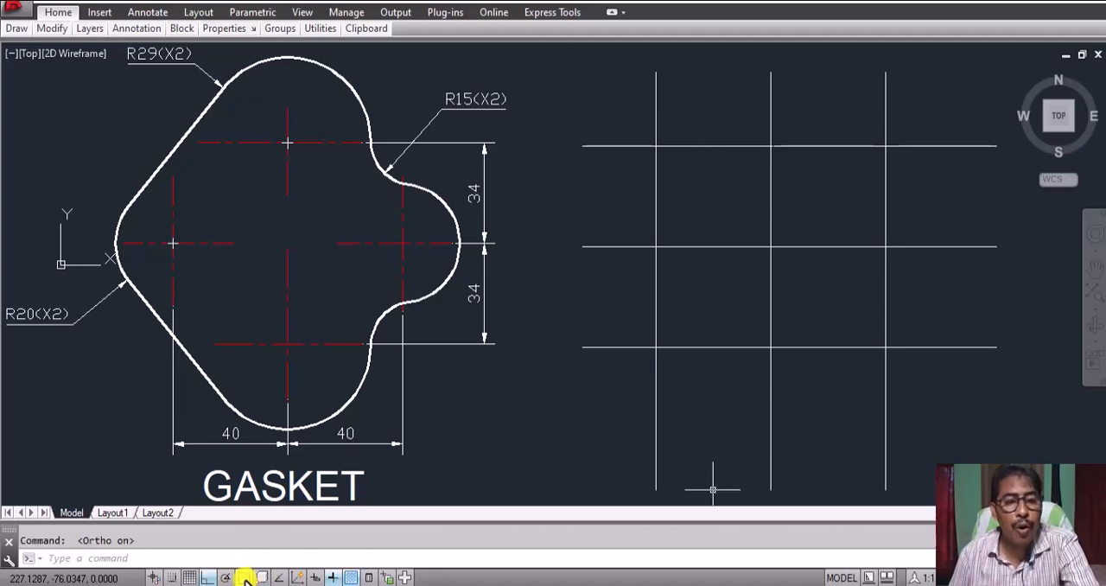
click(245, 578)
click(245, 578)
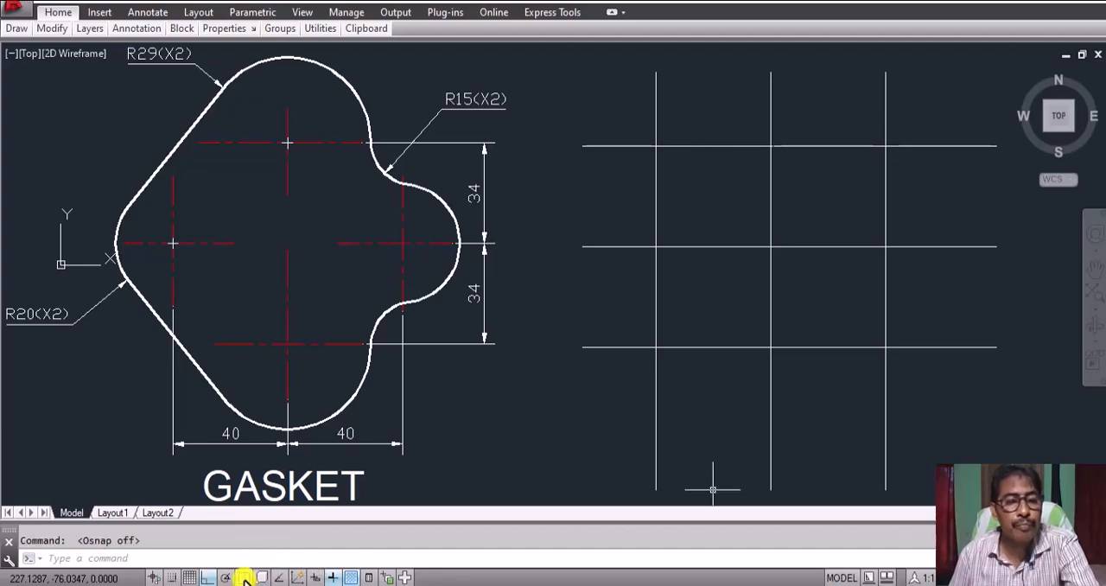
Step: Shorten the left vertical line from both ends so it crosses only the middle horizontal line, ending between the upper and lower ones
click(654, 308)
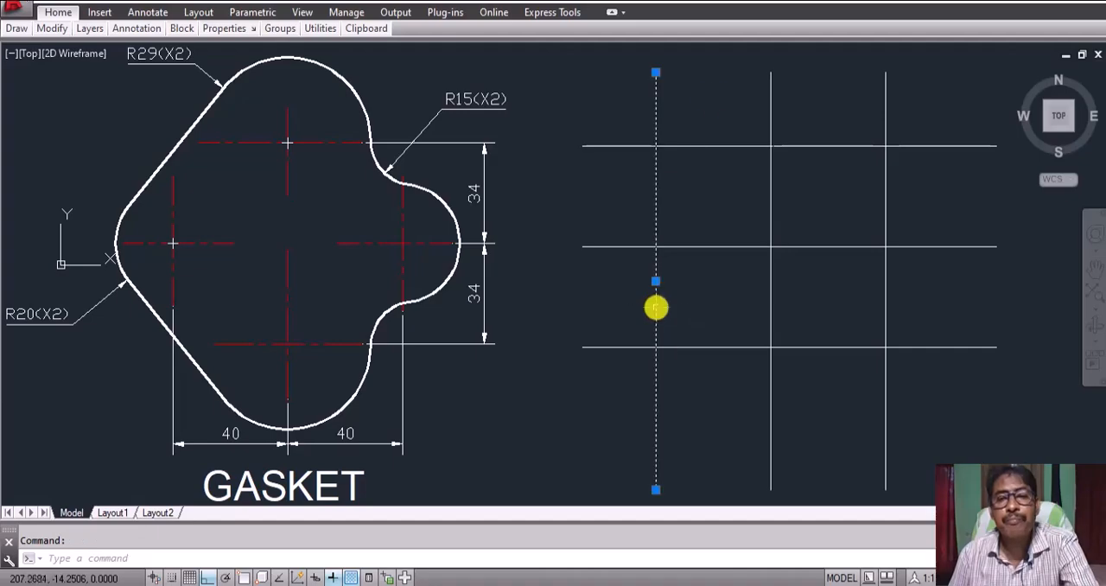
click(653, 72)
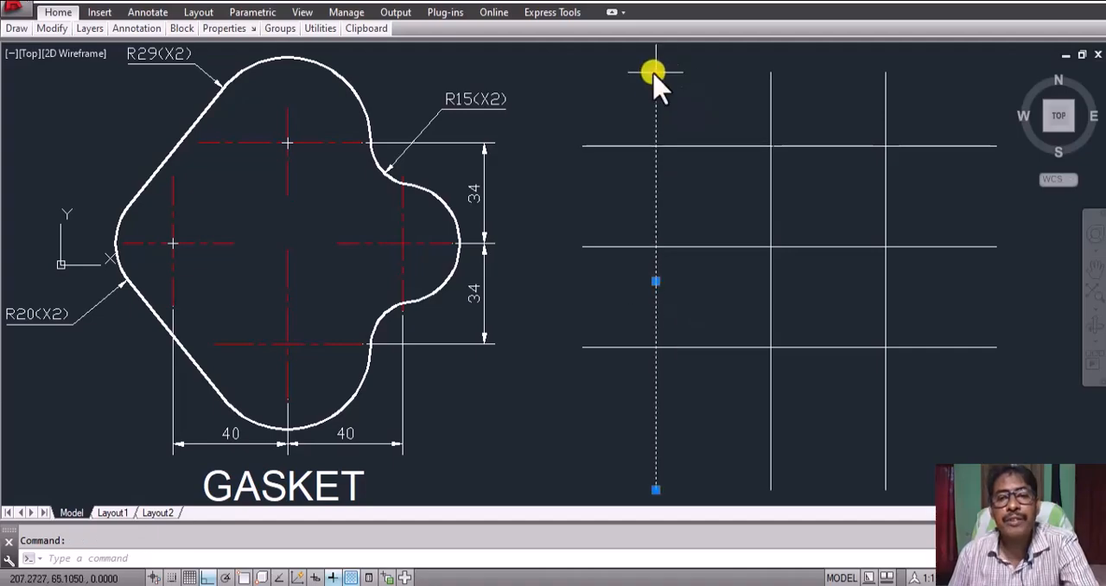
click(658, 172)
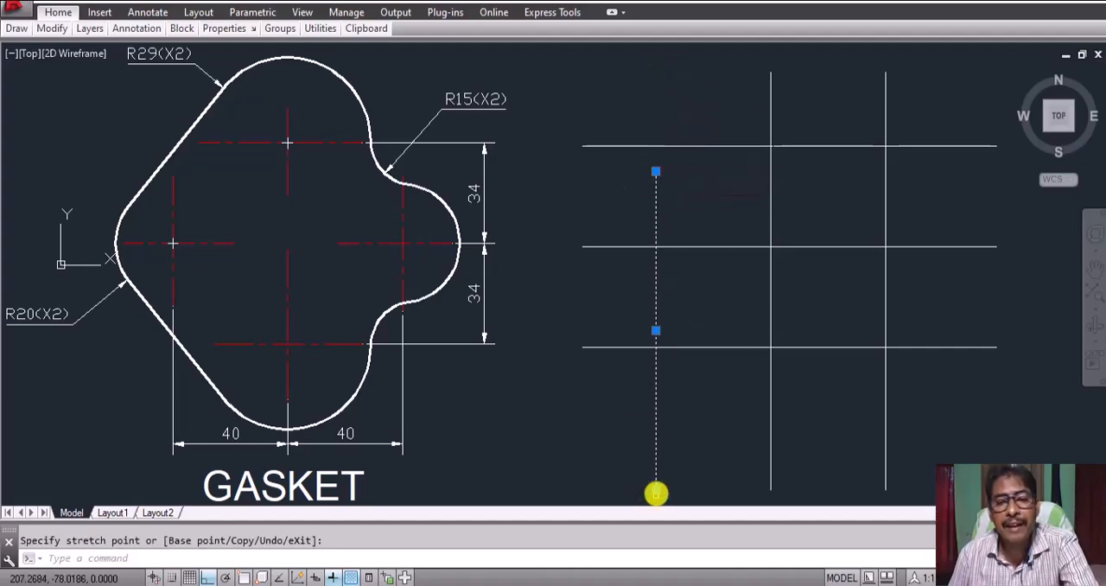
click(655, 490)
click(655, 309)
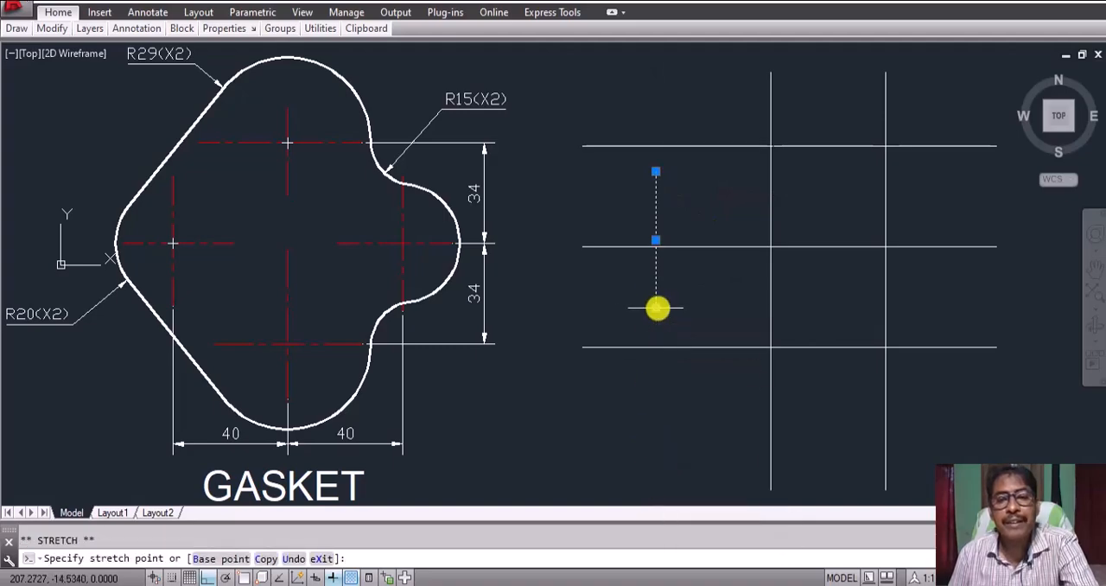
mouse_move(655, 308)
key(Escape)
key(Escape)
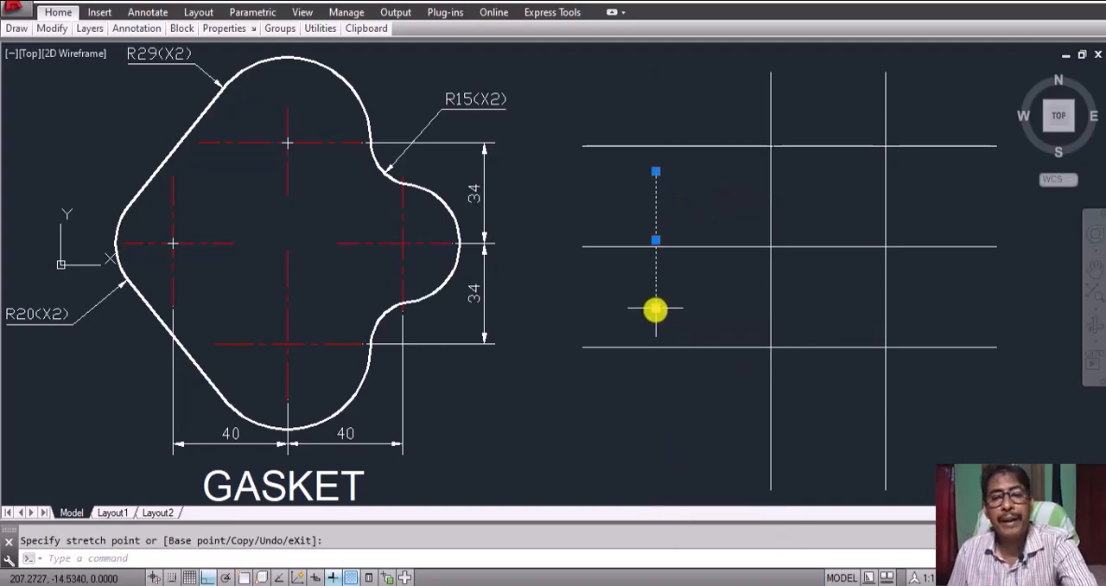
Step: Shorten the right vertical line from both ends so it crosses only the middle horizontal line, matching the left one
mouse_move(883, 305)
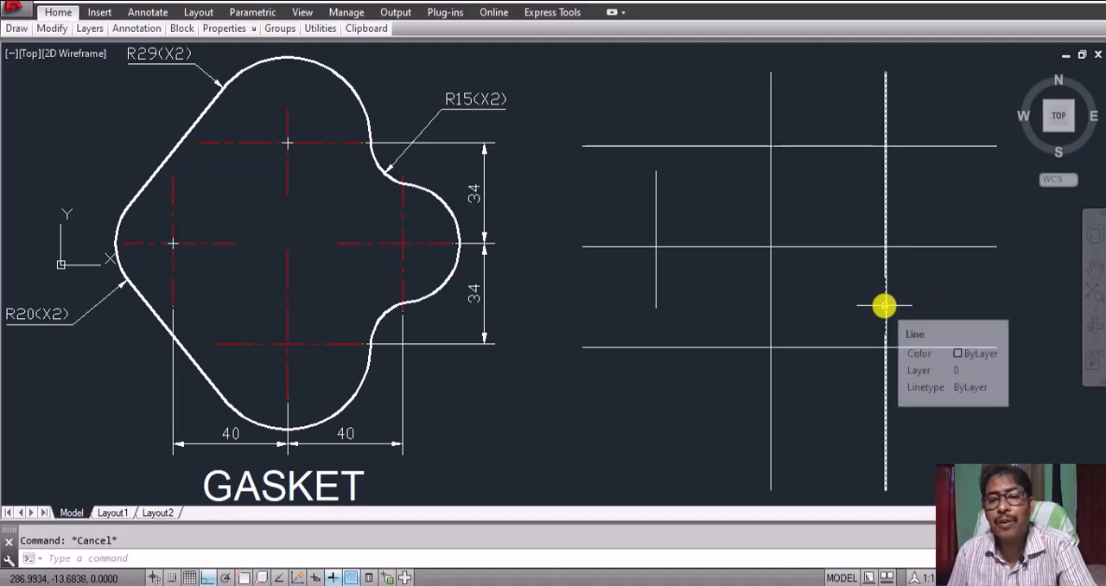
click(884, 305)
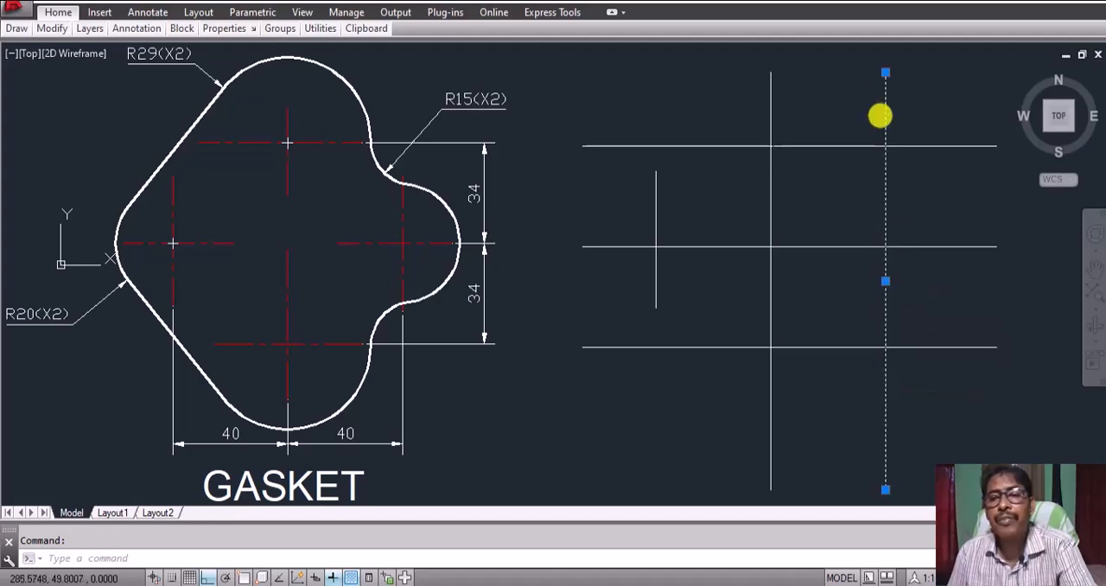
click(884, 72)
click(881, 171)
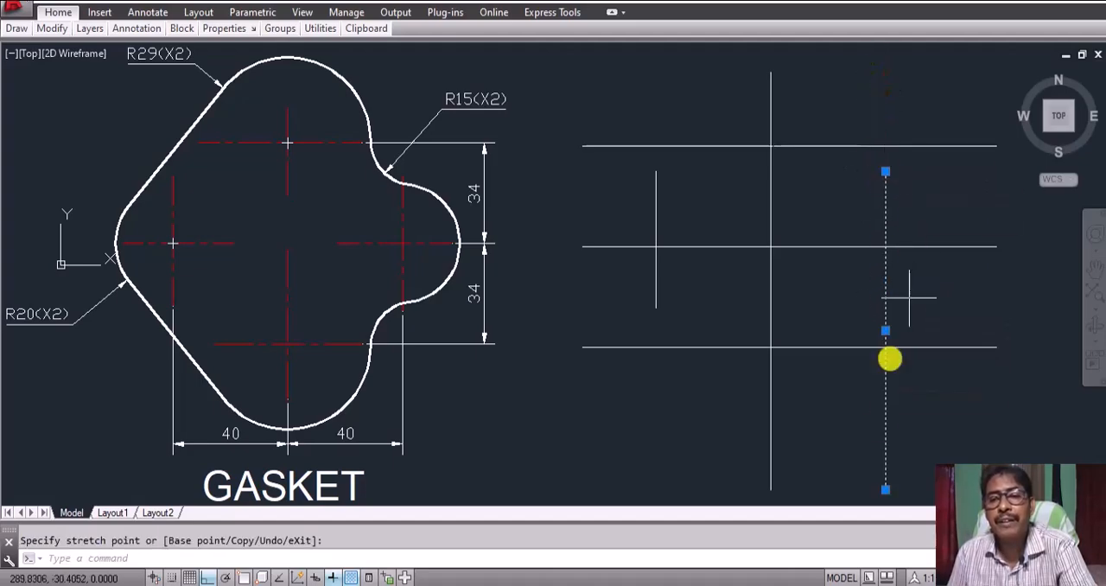
click(885, 489)
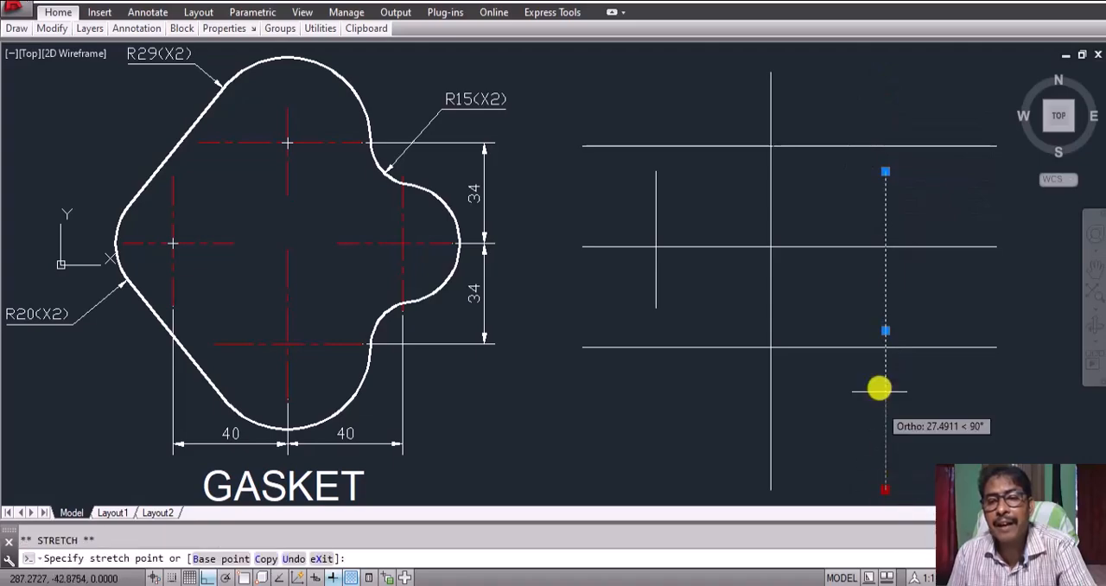
click(886, 313)
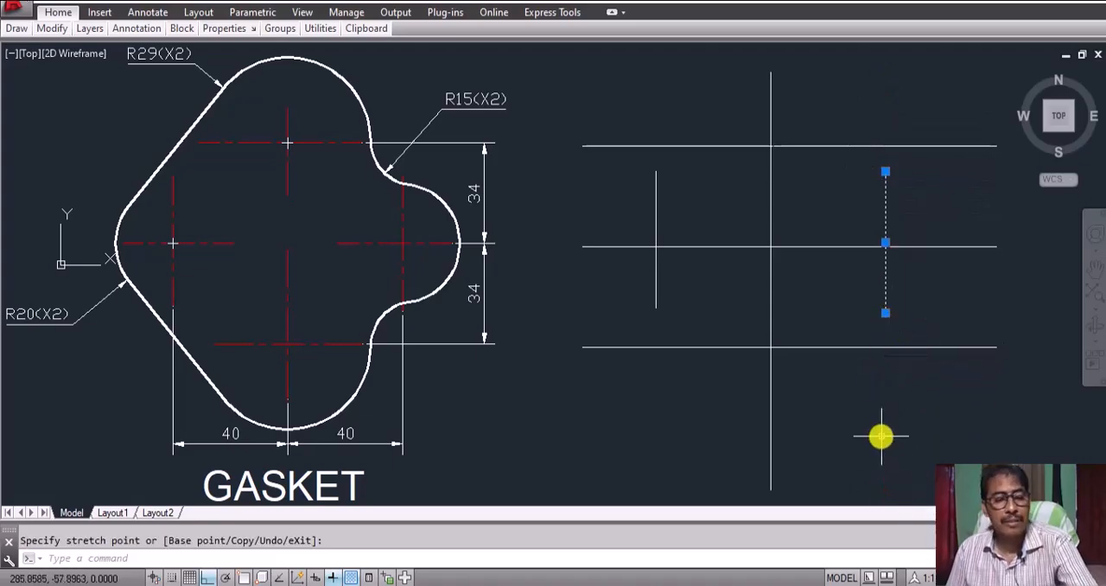
Step: Shorten the upper horizontal line from both ends so it crosses only the middle vertical line, ending between the two side verticals
key(Escape)
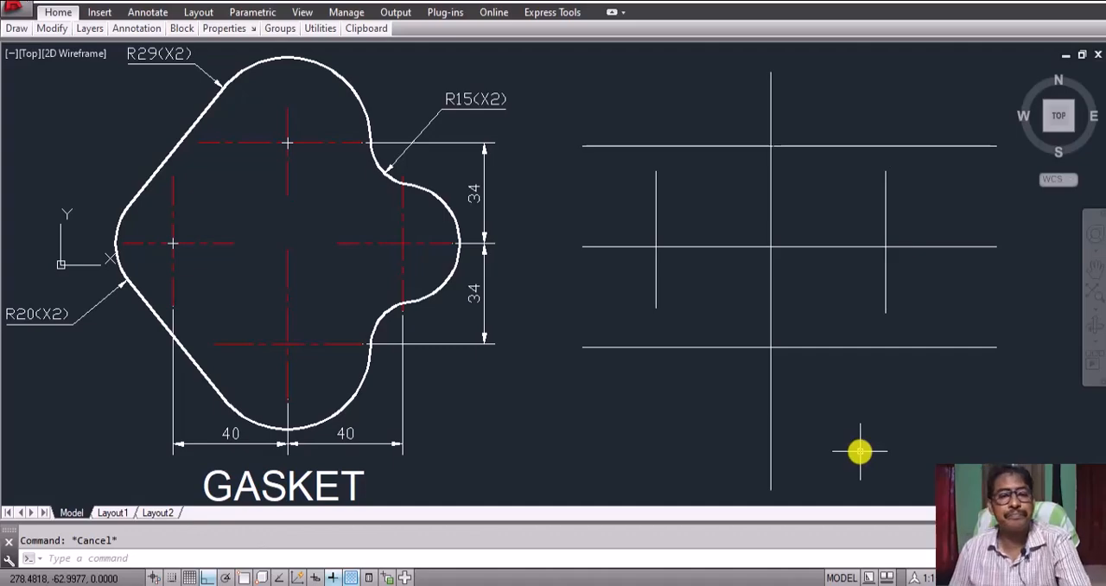
click(858, 146)
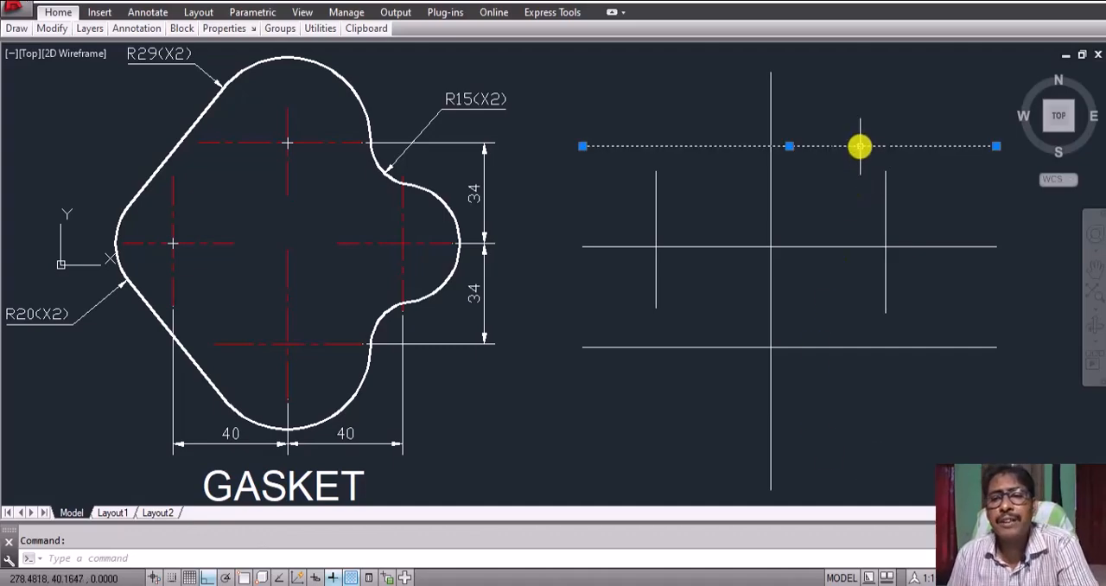
click(995, 146)
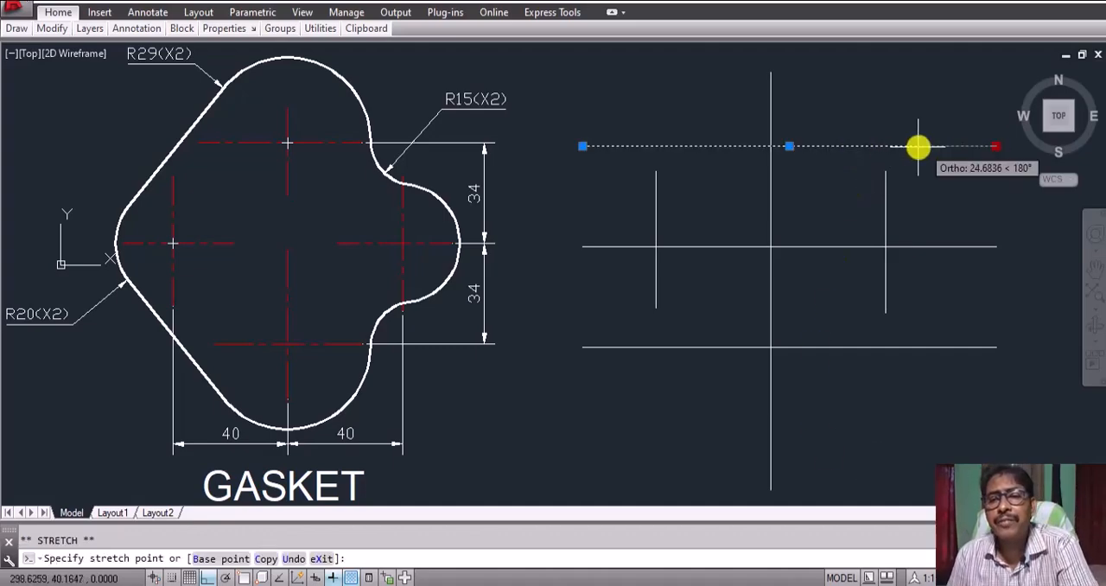
click(855, 146)
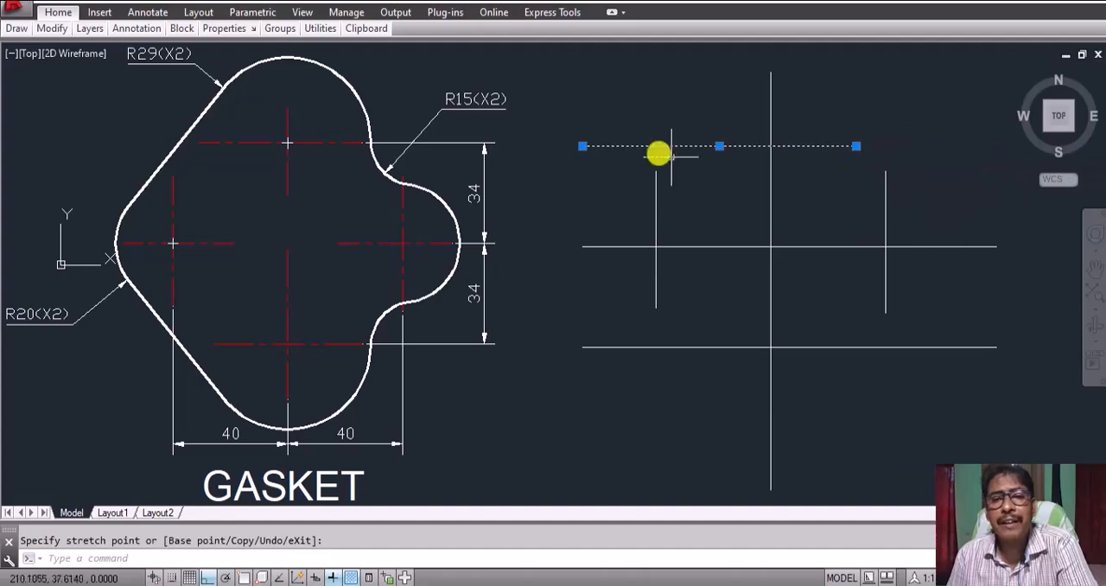
click(582, 146)
click(687, 146)
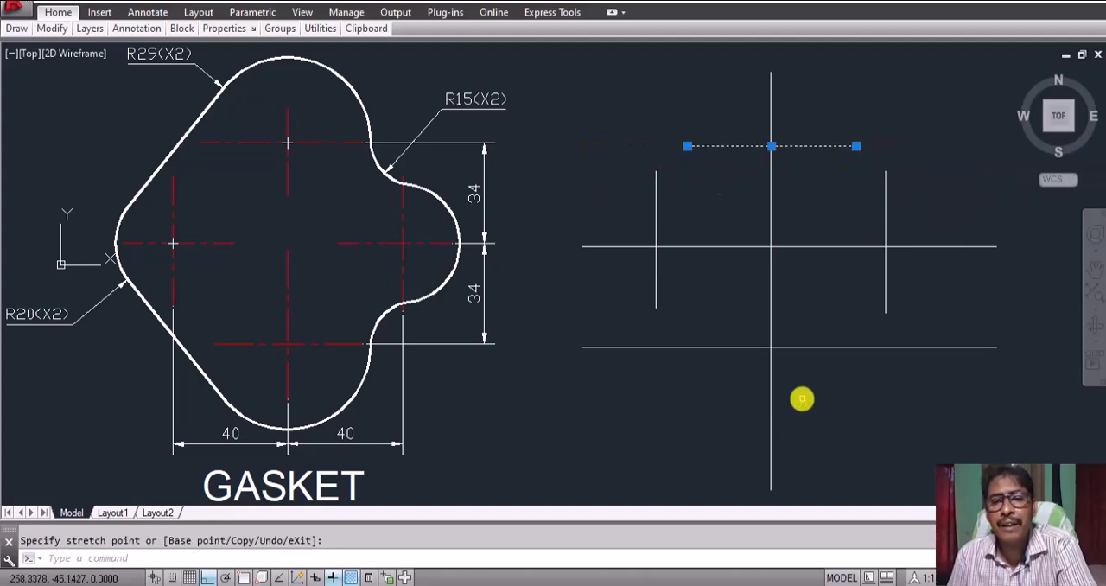
Step: Shorten the lower horizontal line from both ends so it crosses only the middle vertical line, ending between the two side verticals
click(829, 350)
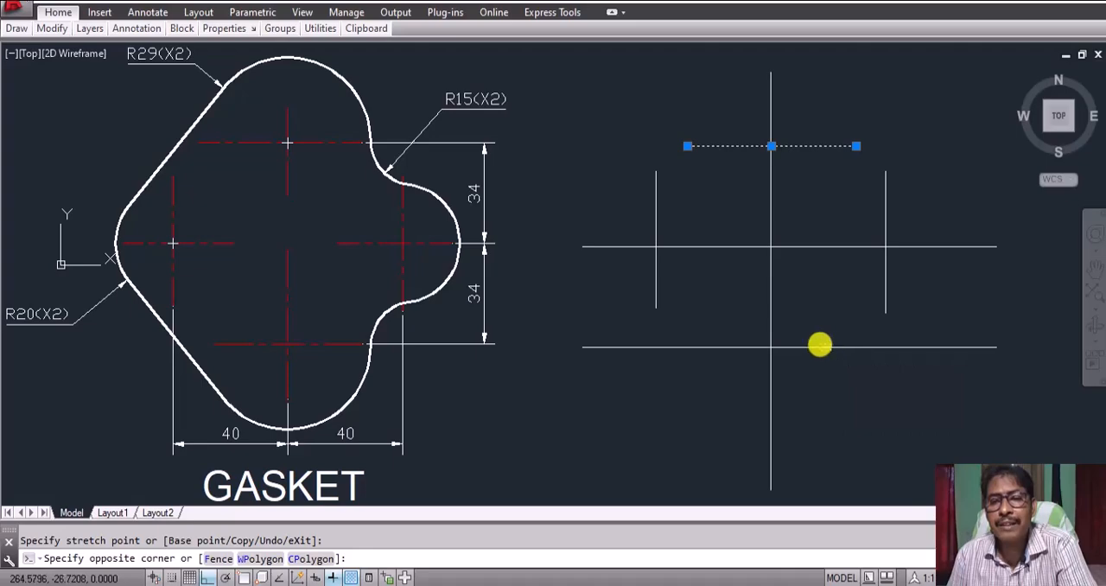
click(982, 346)
click(998, 347)
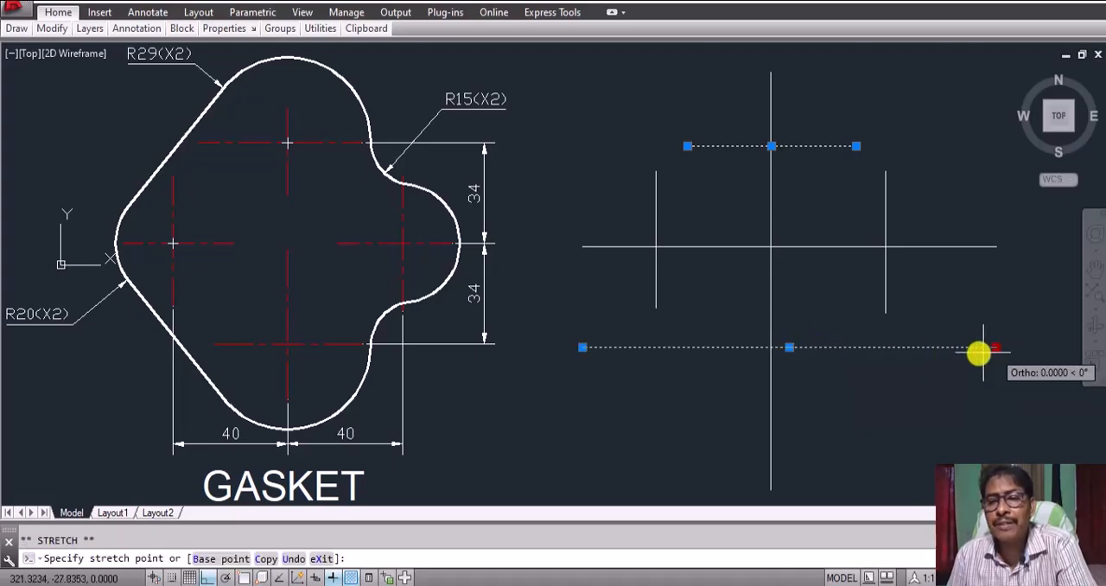
click(855, 348)
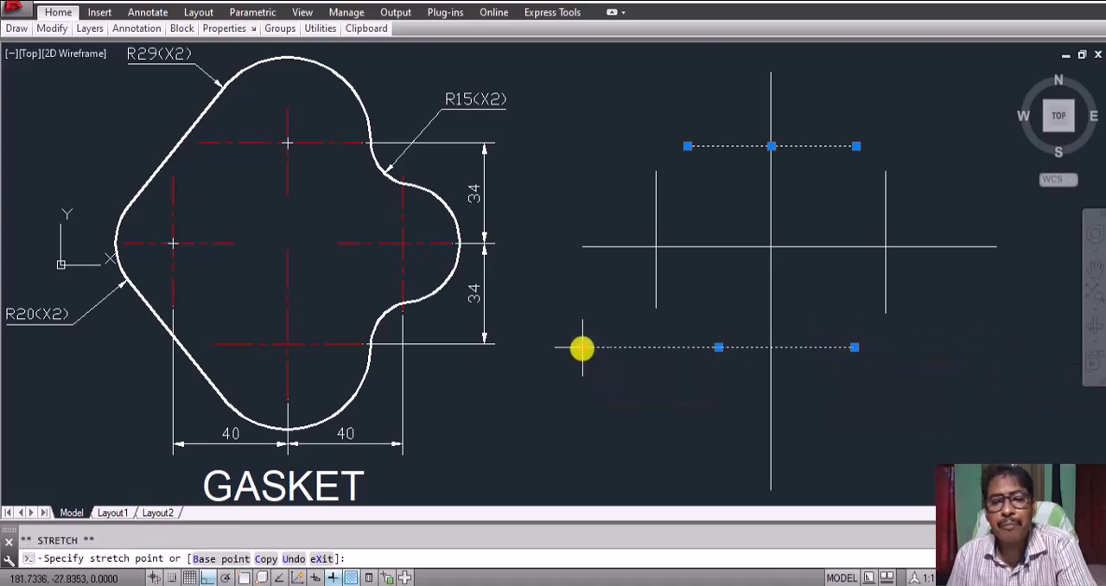
click(718, 347)
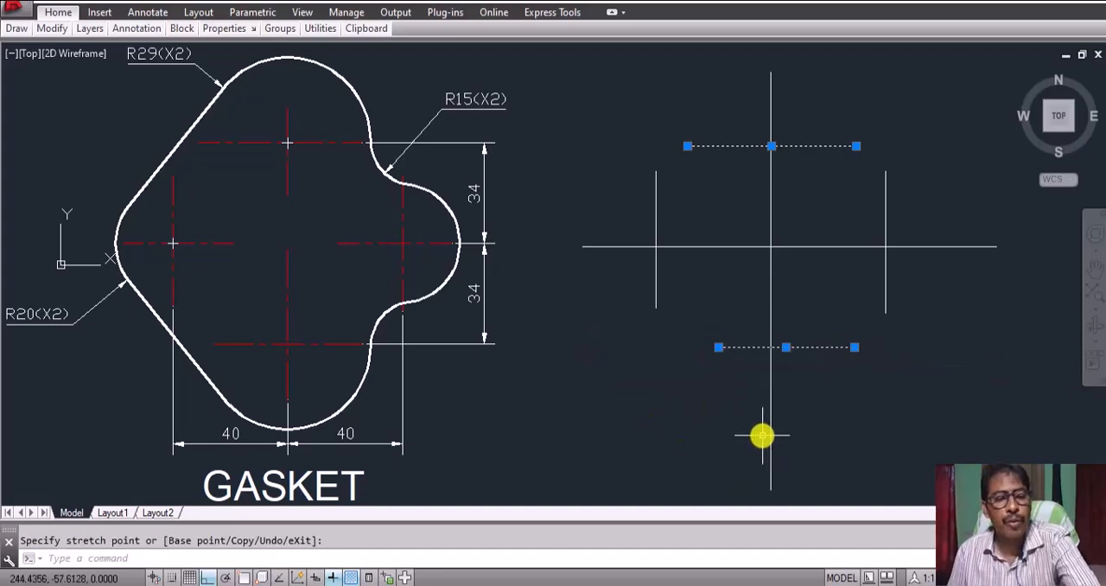
key(Escape)
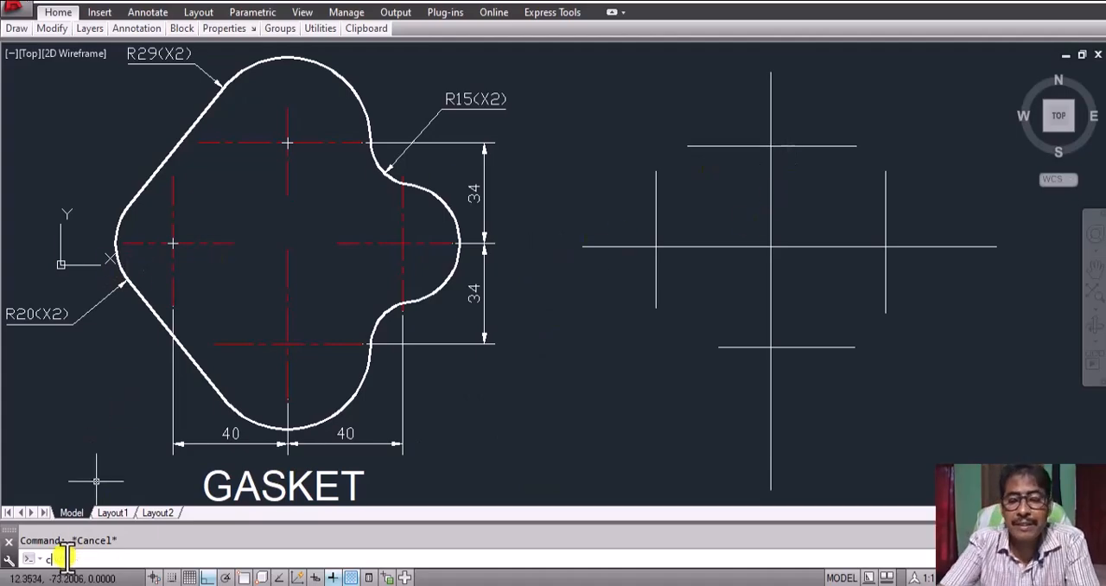
Step: Turn object snap on and draw a circle of radius 20 centred where the left vertical crosses the middle horizontal line
key(Return)
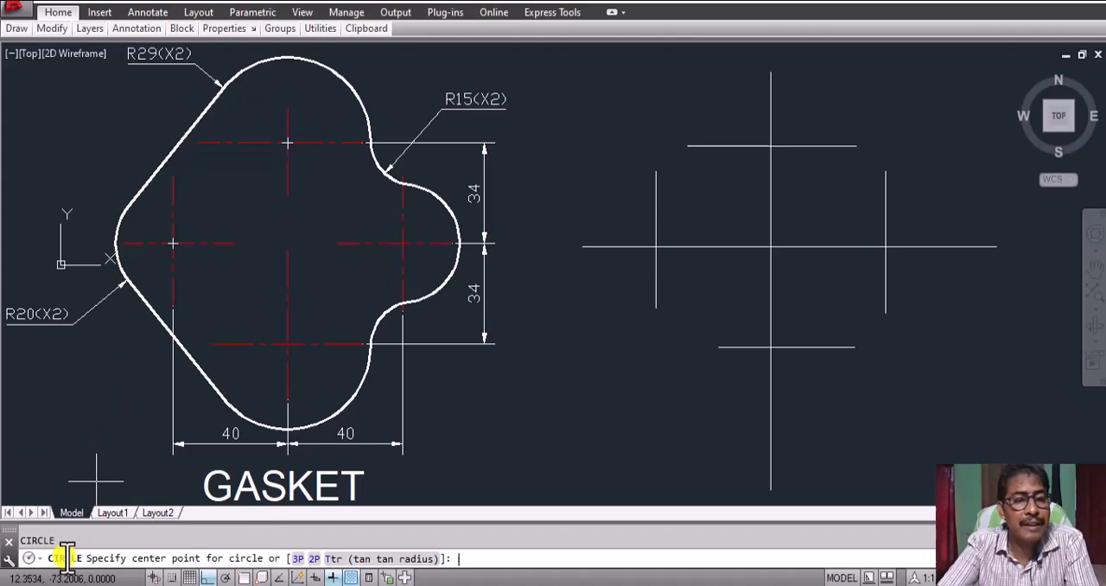
click(244, 578)
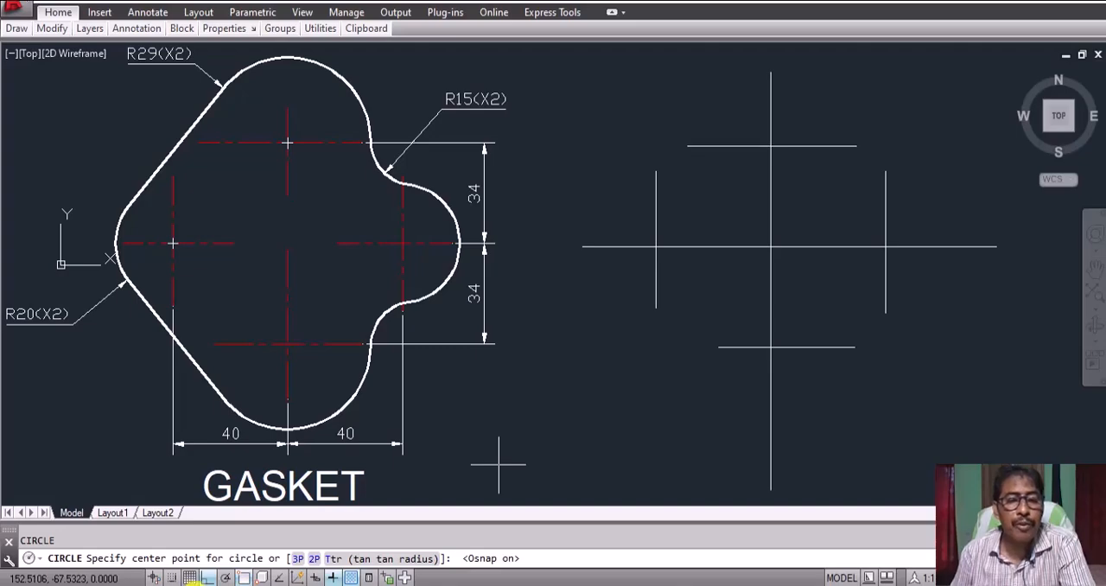
click(656, 247)
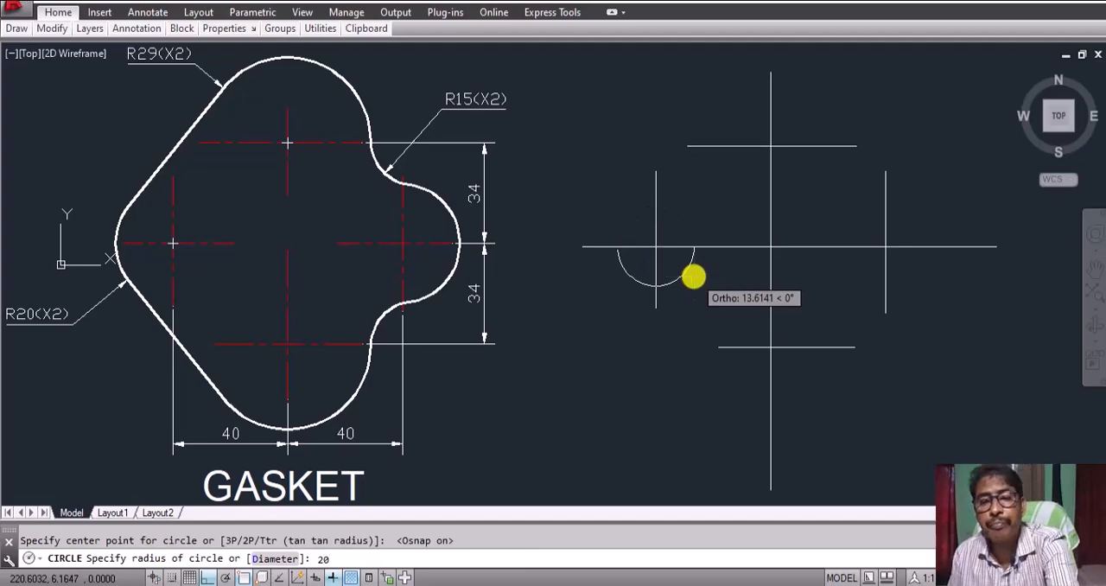
key(Return)
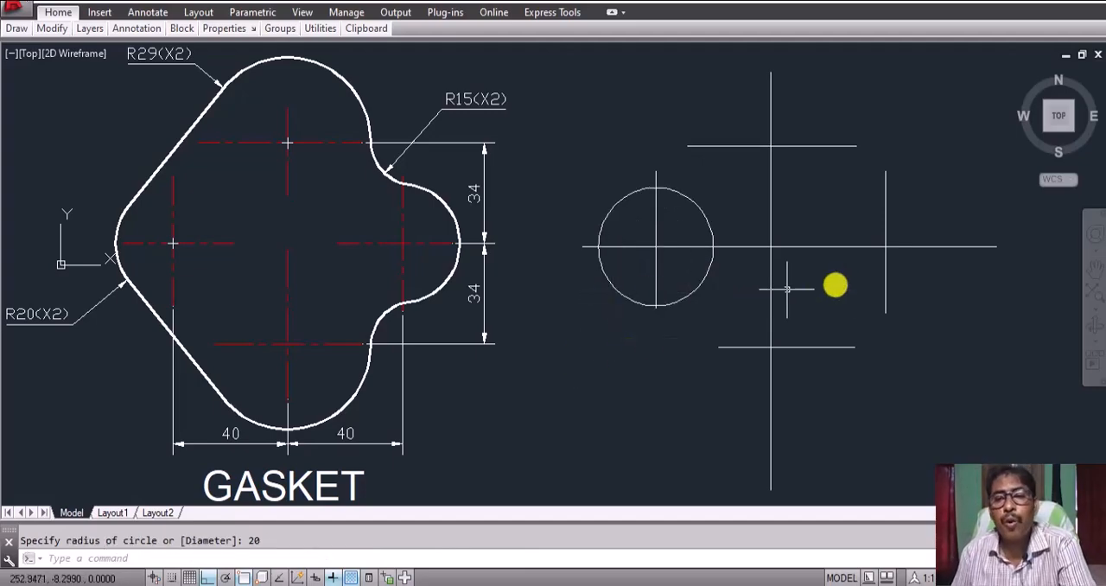
Step: Copy the radius 20 circle from its centre to the intersection of the right vertical and middle horizontal lines
text(c)
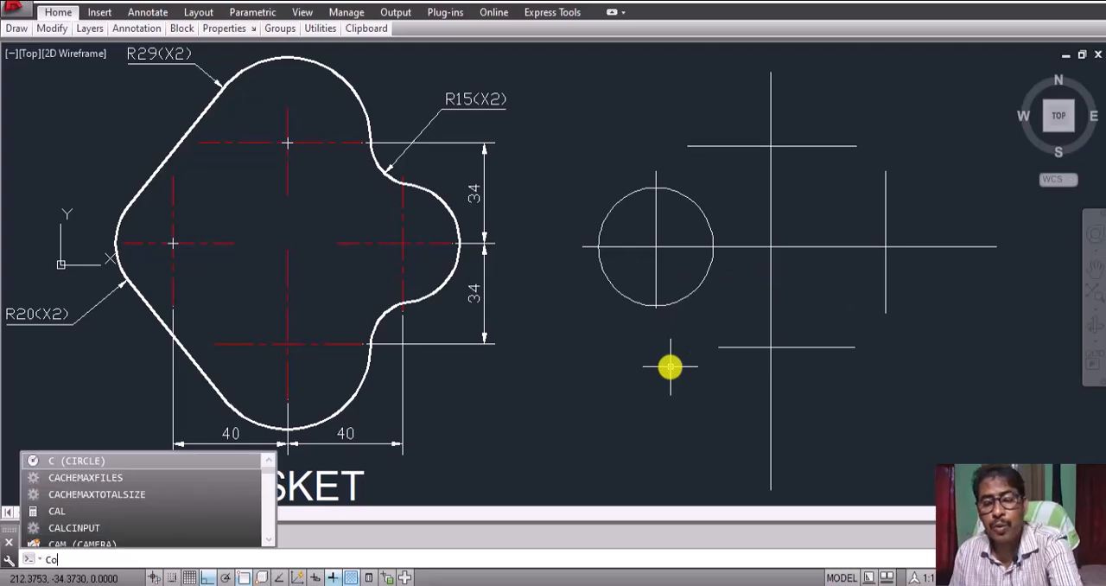
text(o)
key(Return)
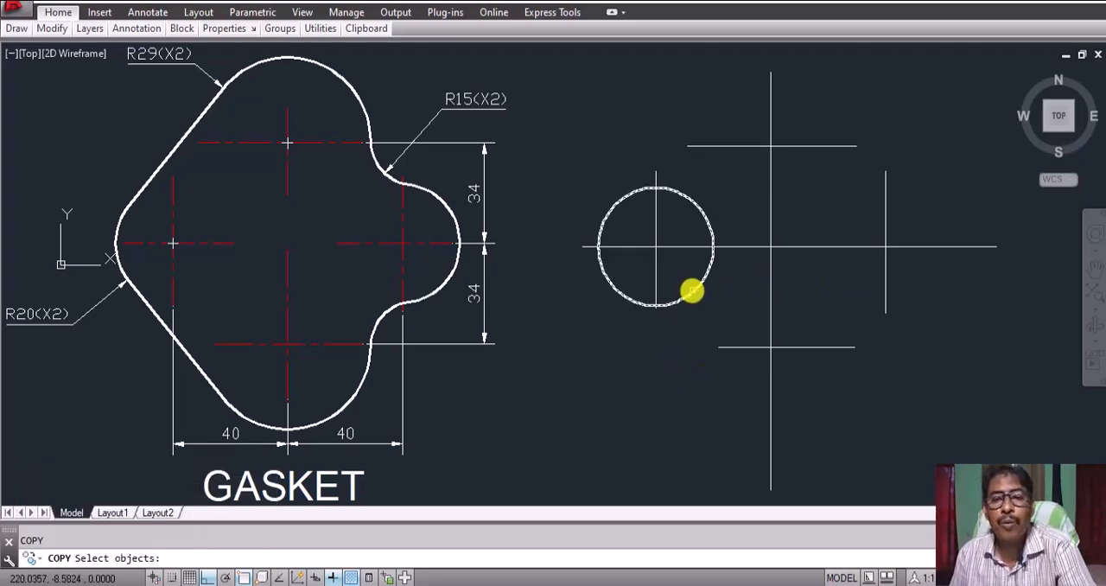
click(691, 291)
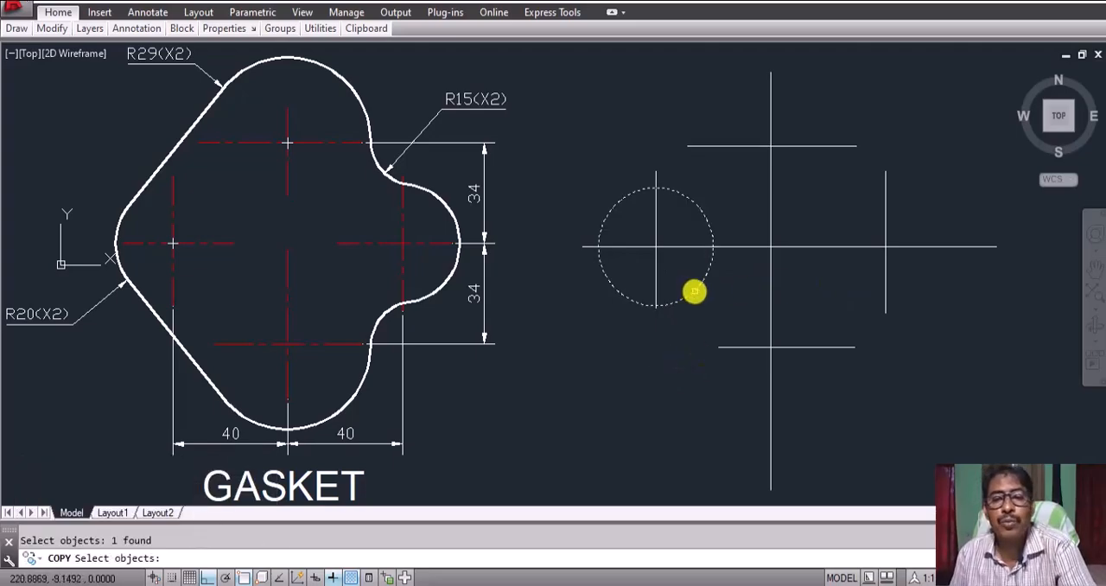
key(Return)
click(654, 245)
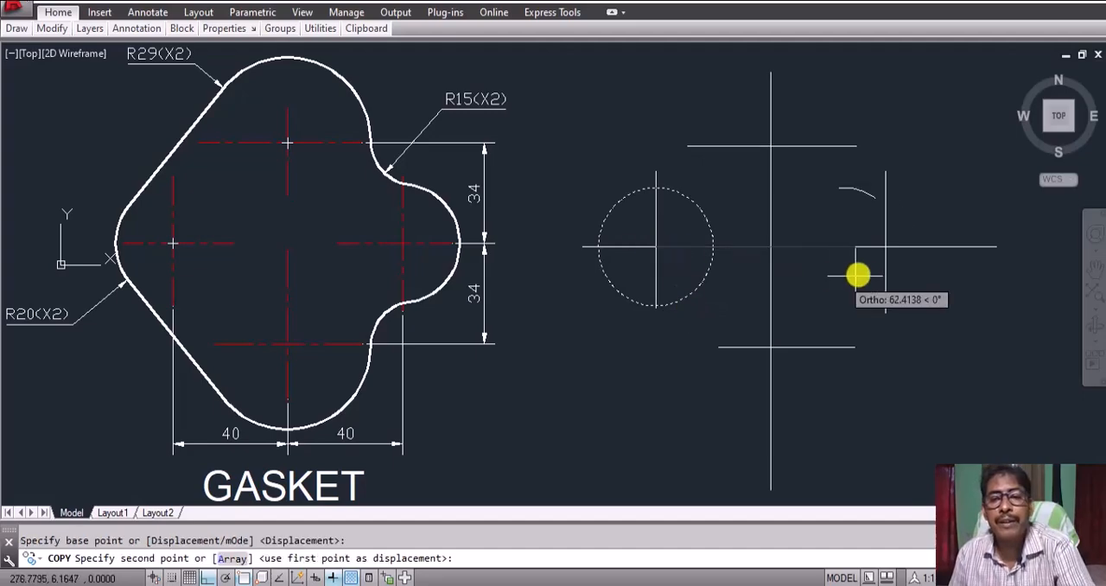
click(885, 247)
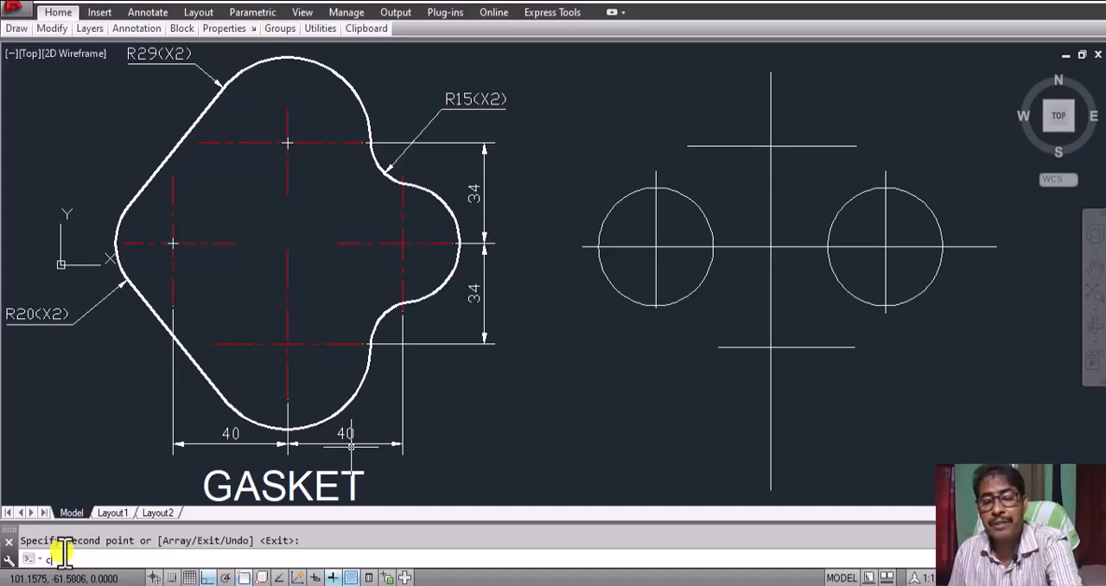
Step: Draw a circle of radius 29 centred where the upper horizontal line crosses the middle vertical line
key(Return)
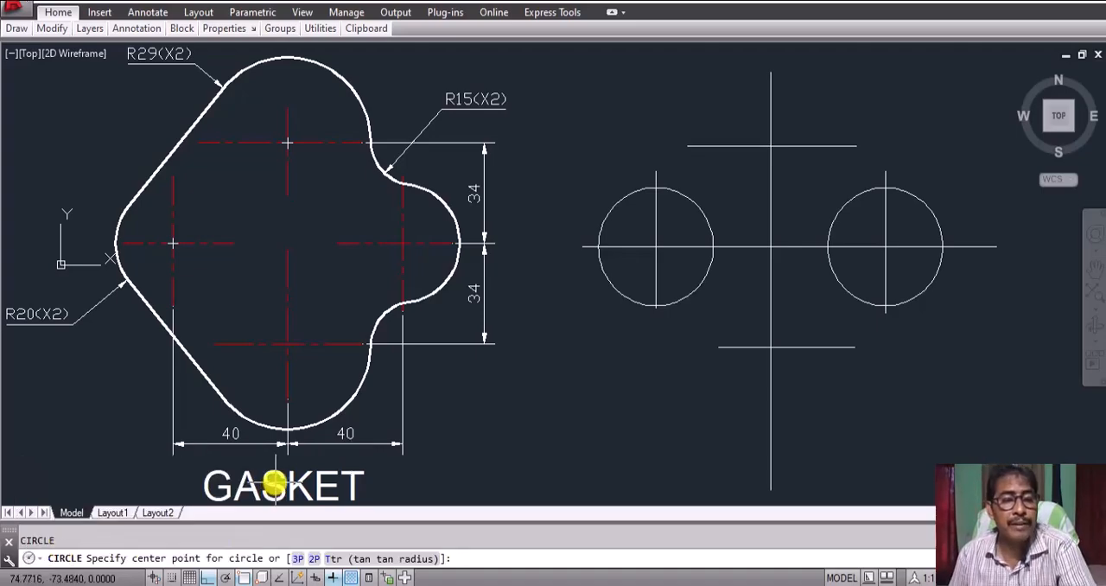
click(771, 146)
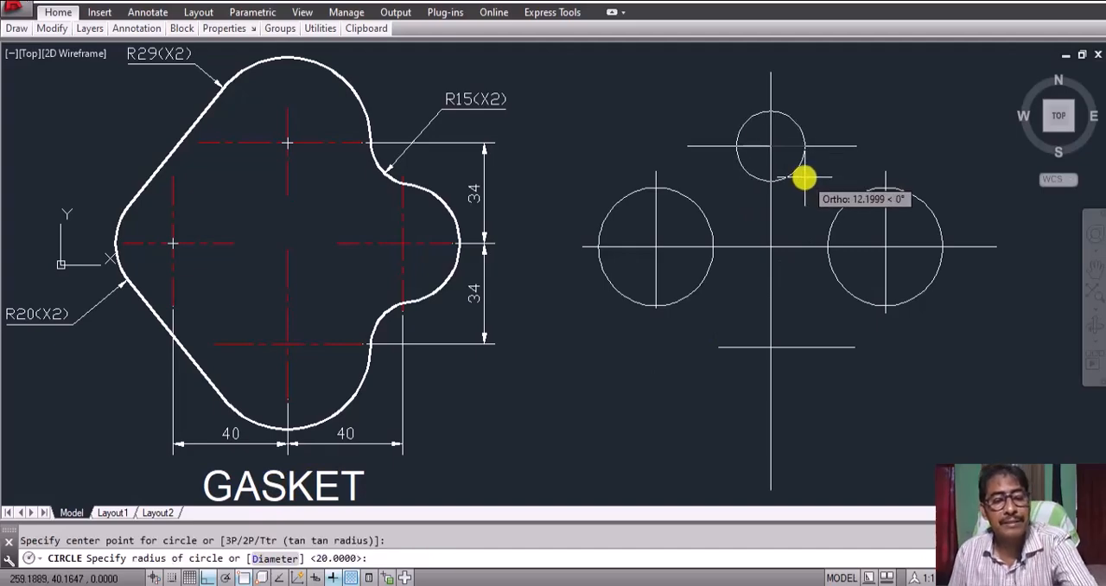
key(Return)
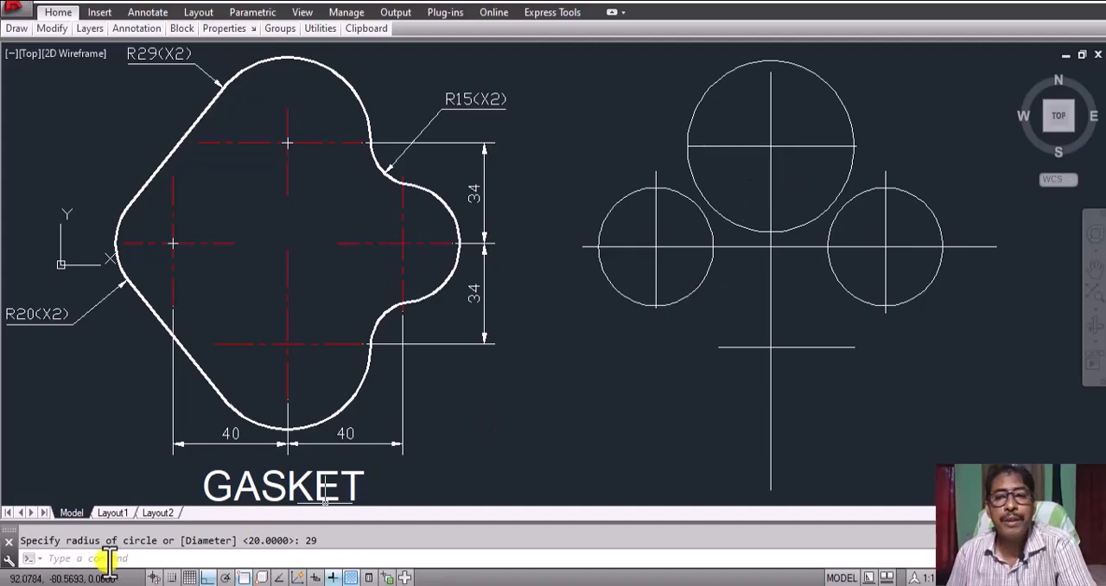
Step: Copy the radius 29 circle from its centre to the intersection of the lower horizontal and middle vertical lines
text(c)
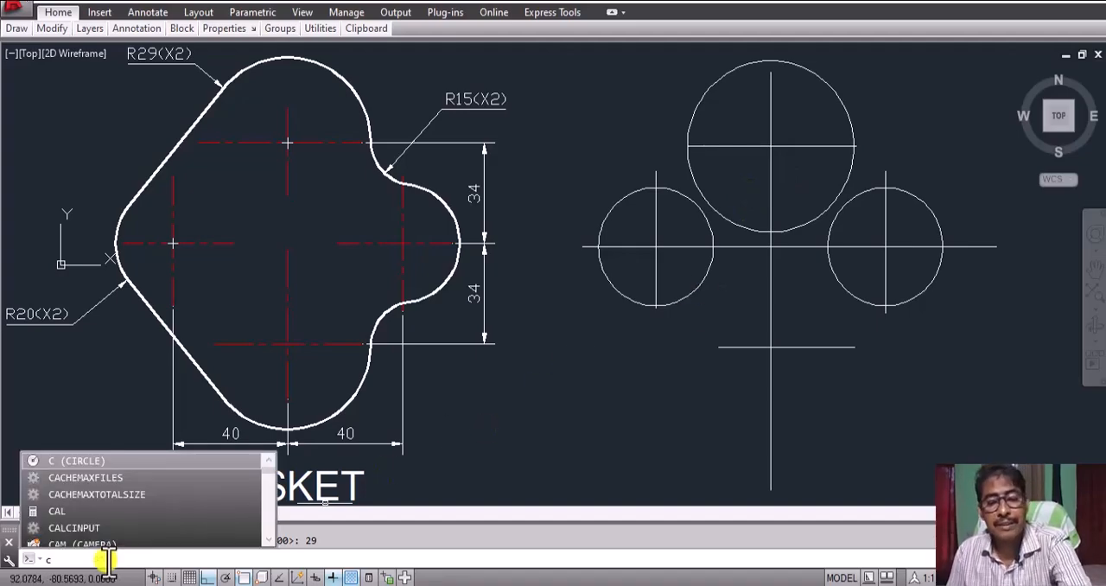
text(opy)
key(Return)
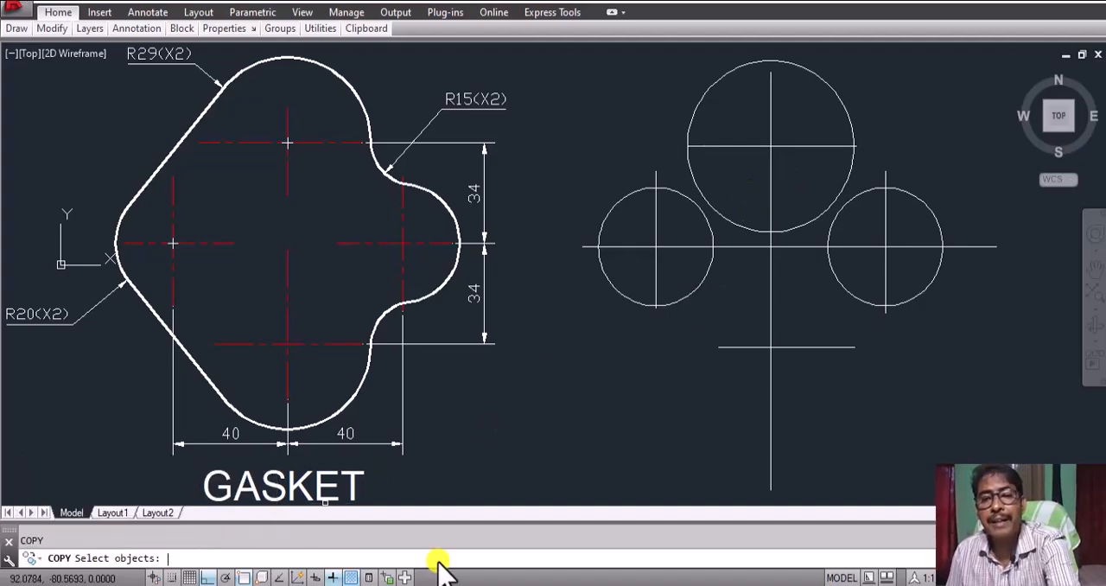
click(842, 103)
key(Return)
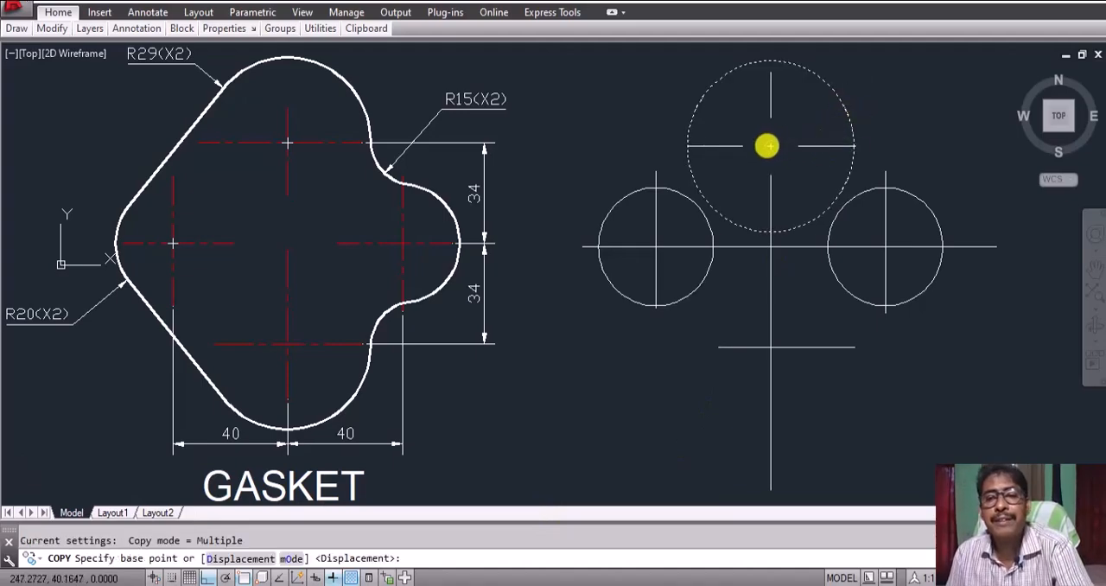
click(767, 146)
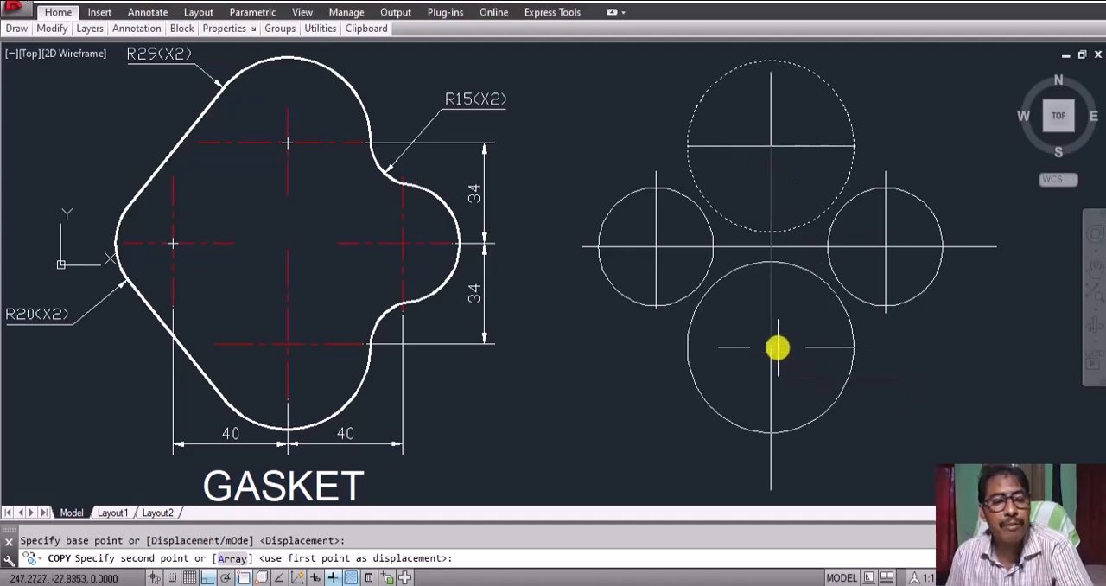
click(770, 348)
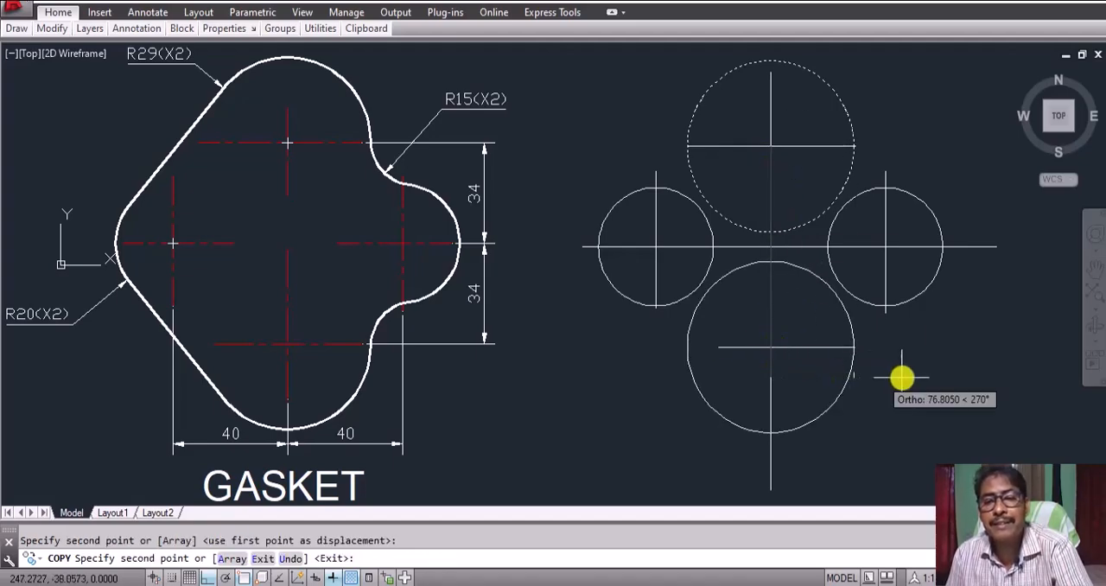
key(Return)
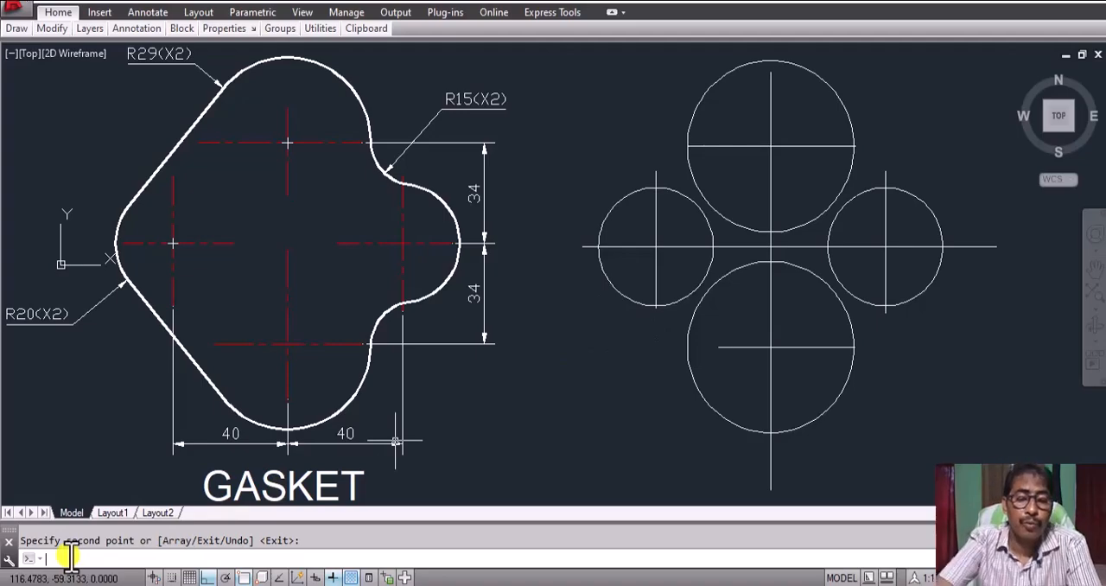
Step: Draw a line tangent to the upper-left sides of the upper large circle and the left small circle, using Tangent snaps
text(l)
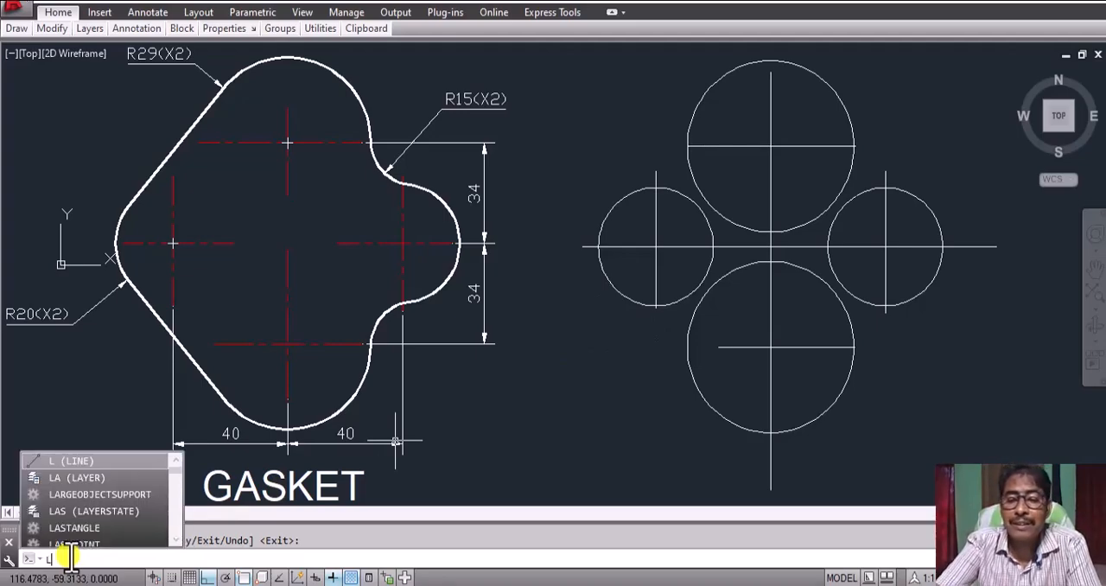
key(Return)
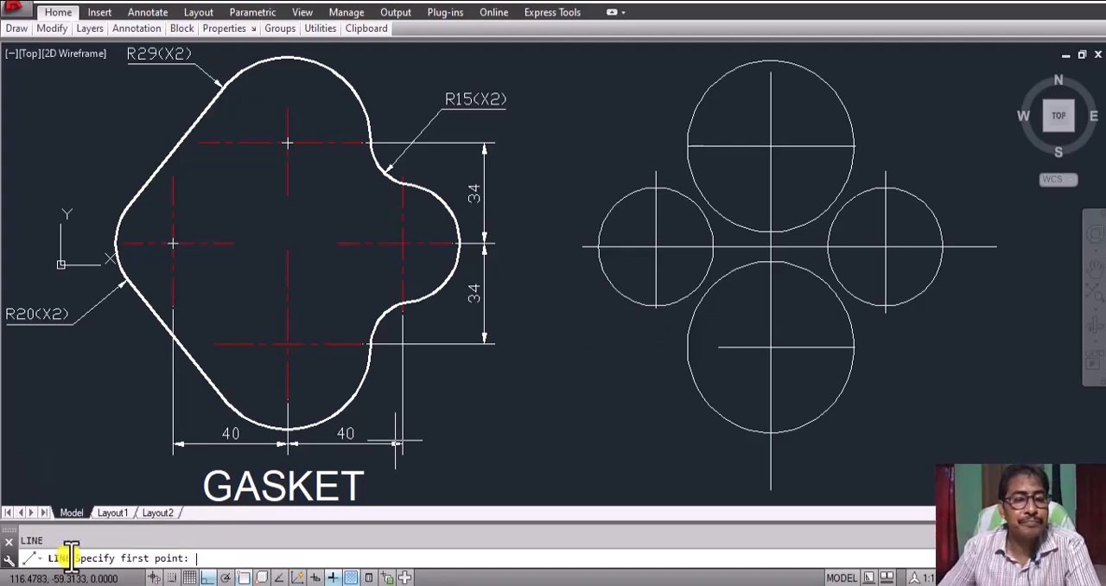
shift+right_click(590, 110)
click(641, 363)
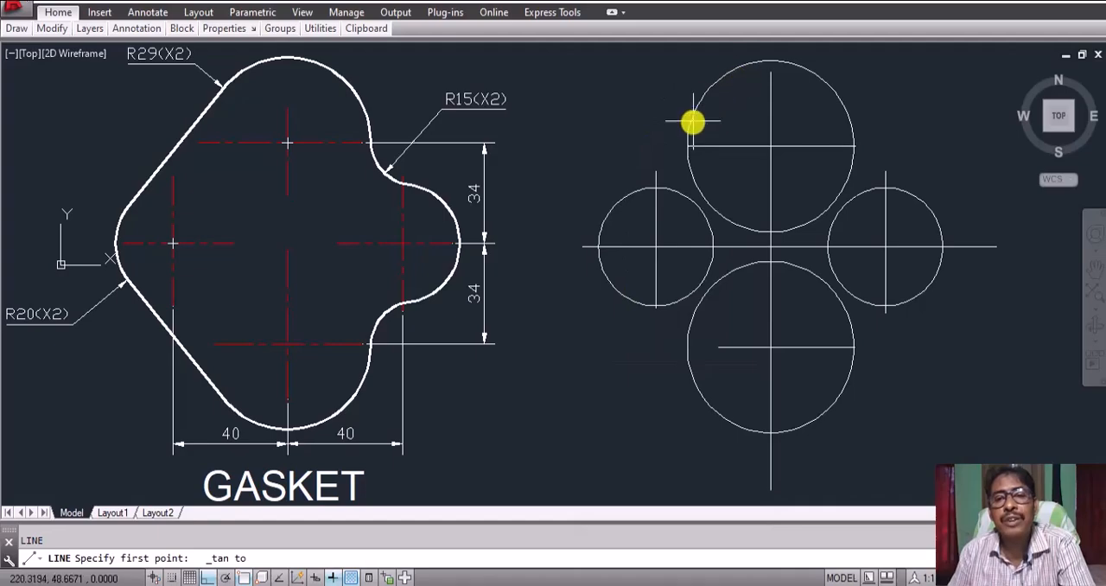
click(707, 98)
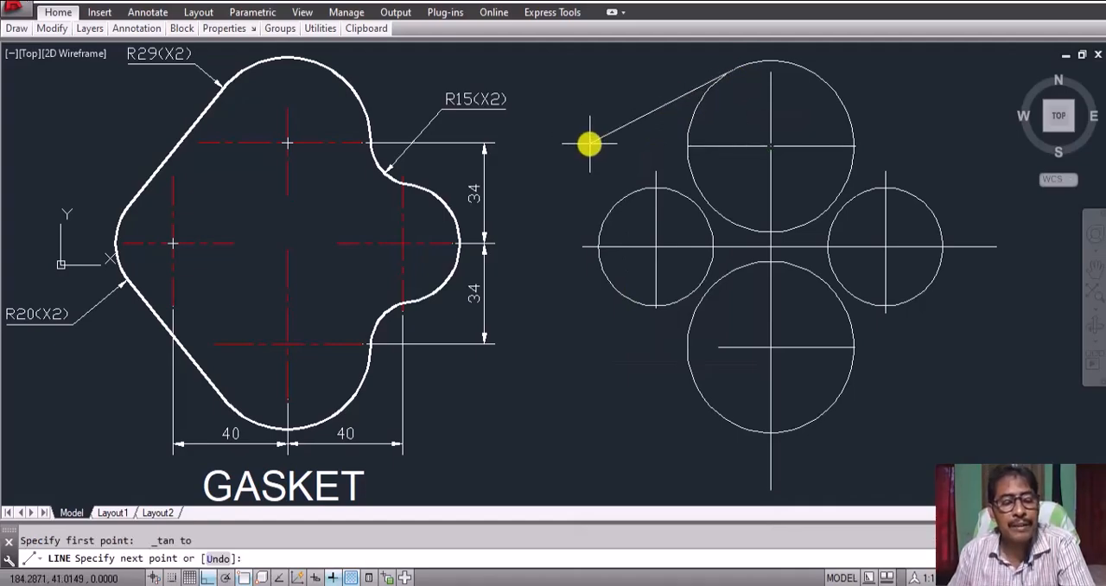
shift+right_click(589, 145)
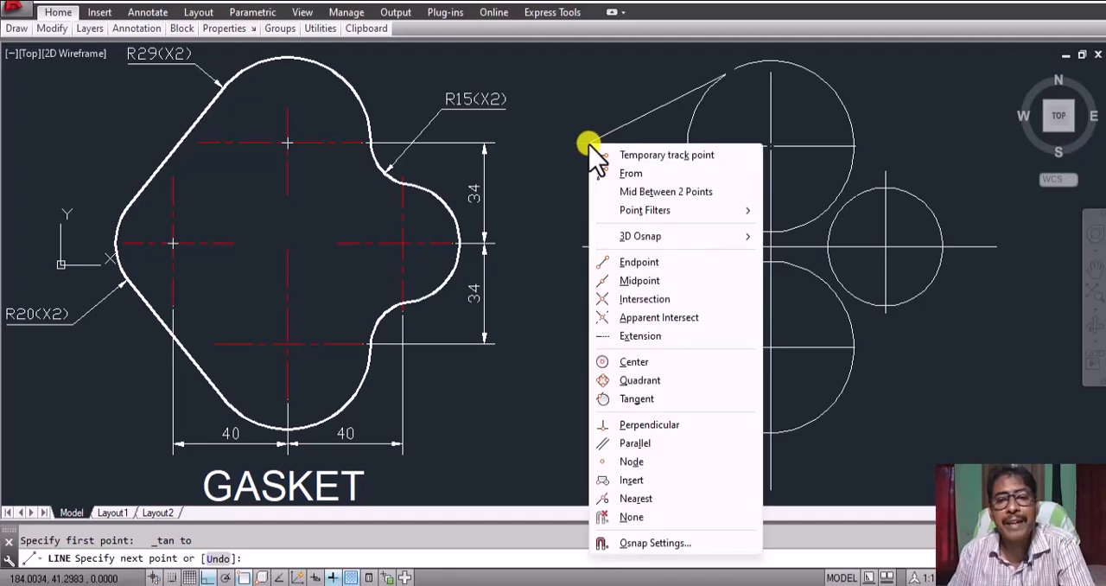
click(637, 397)
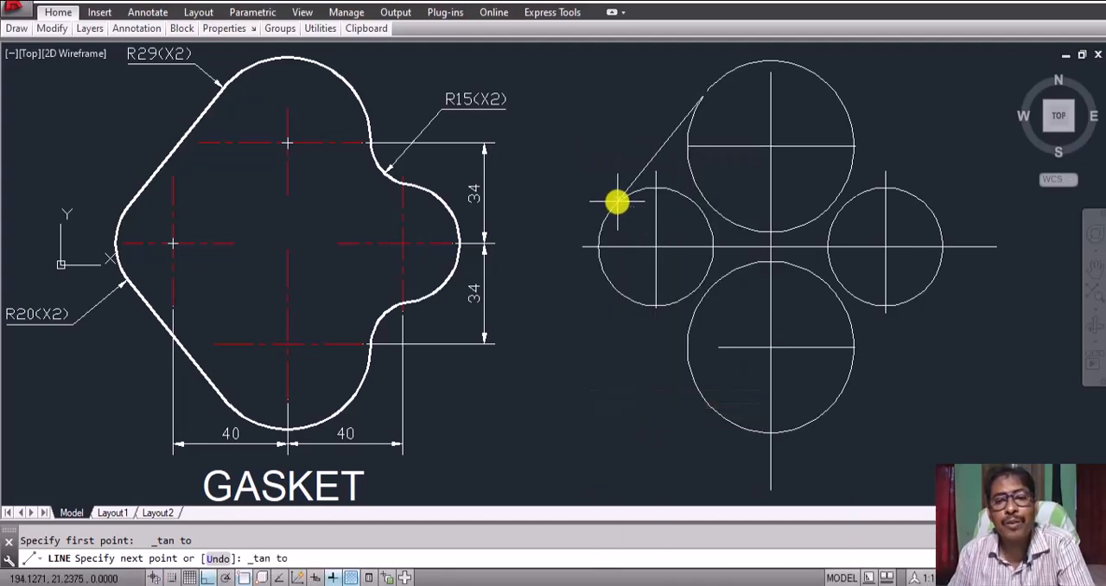
click(612, 203)
key(Return)
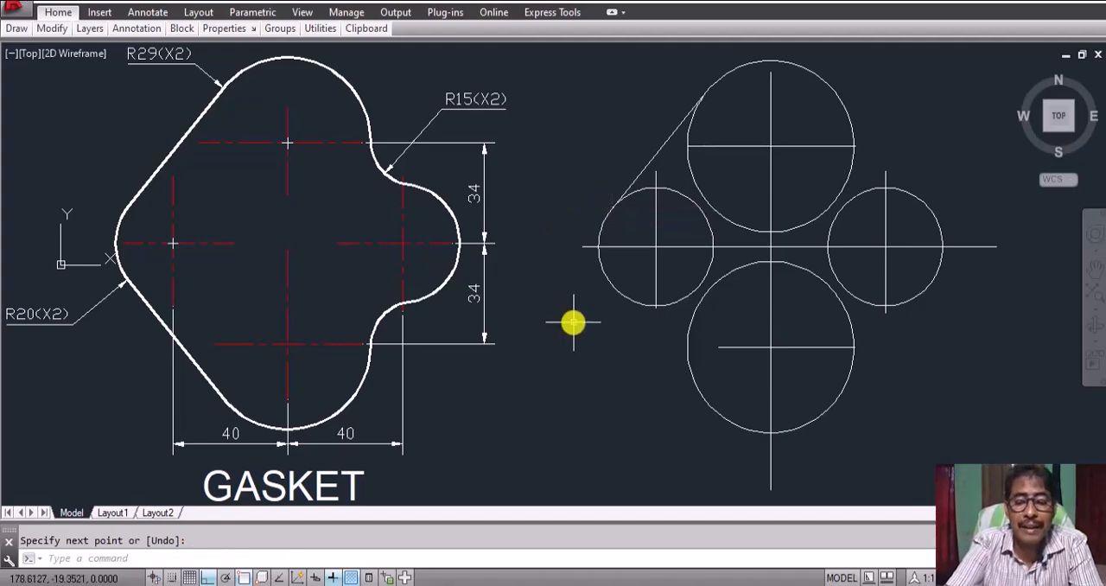
Step: Draw a line tangent to the lower-left sides of the left small circle and the lower large circle, using Tangent snaps
key(Return)
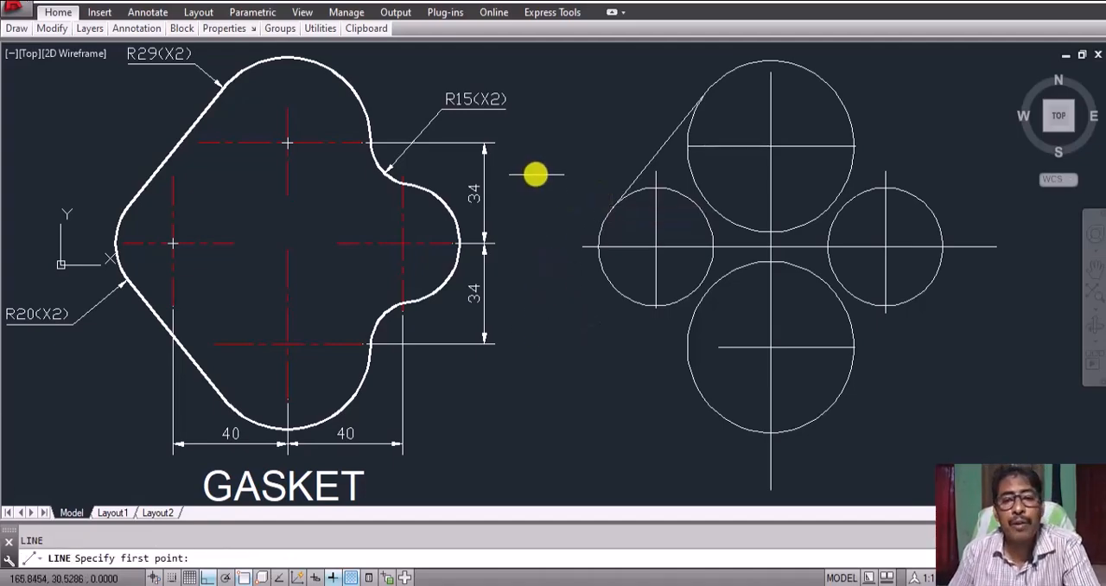
shift+right_click(536, 172)
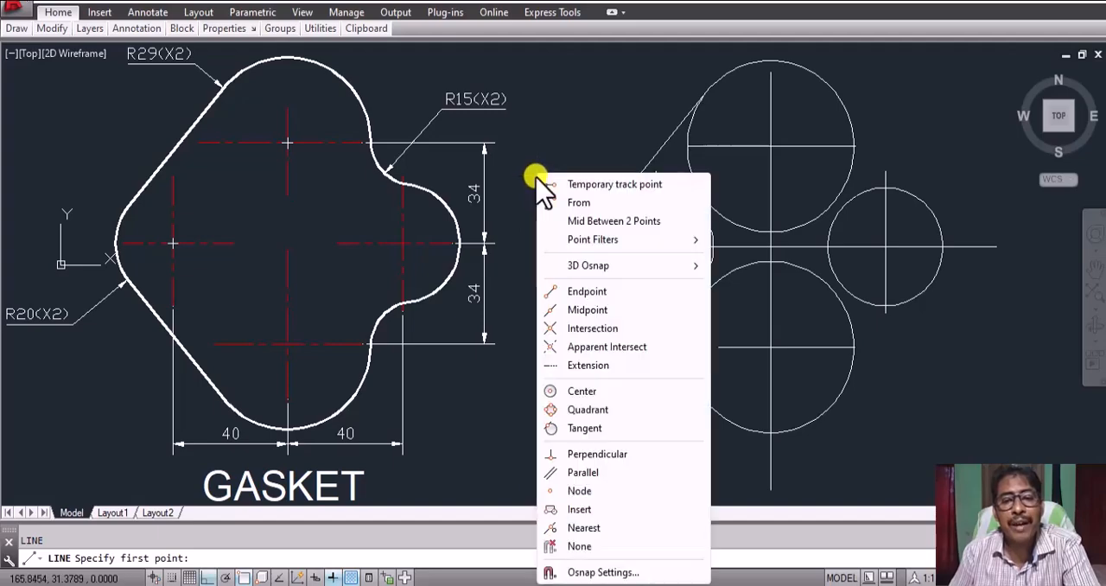
click(583, 430)
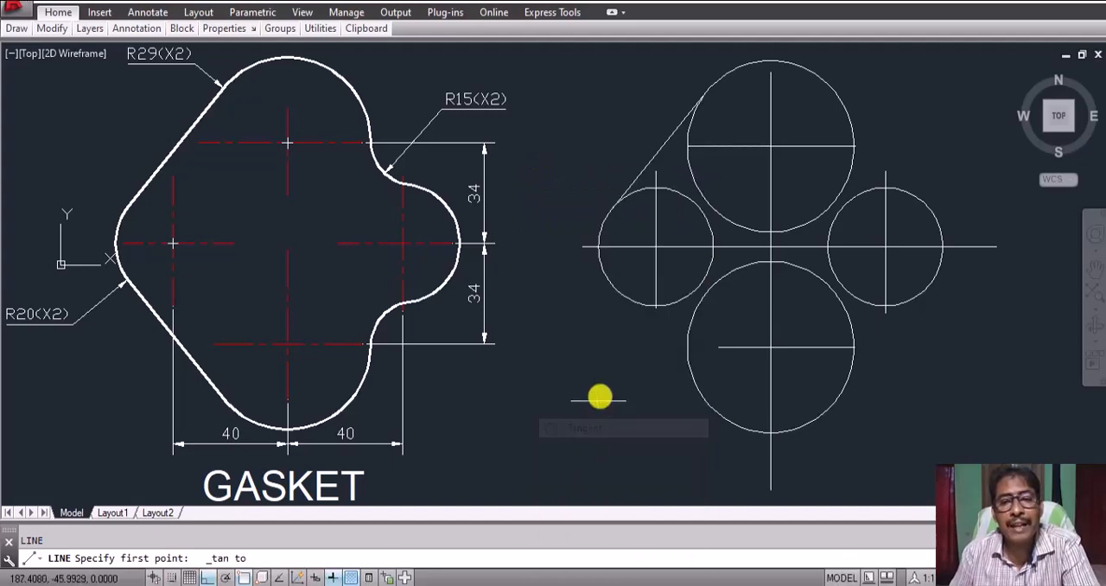
click(608, 281)
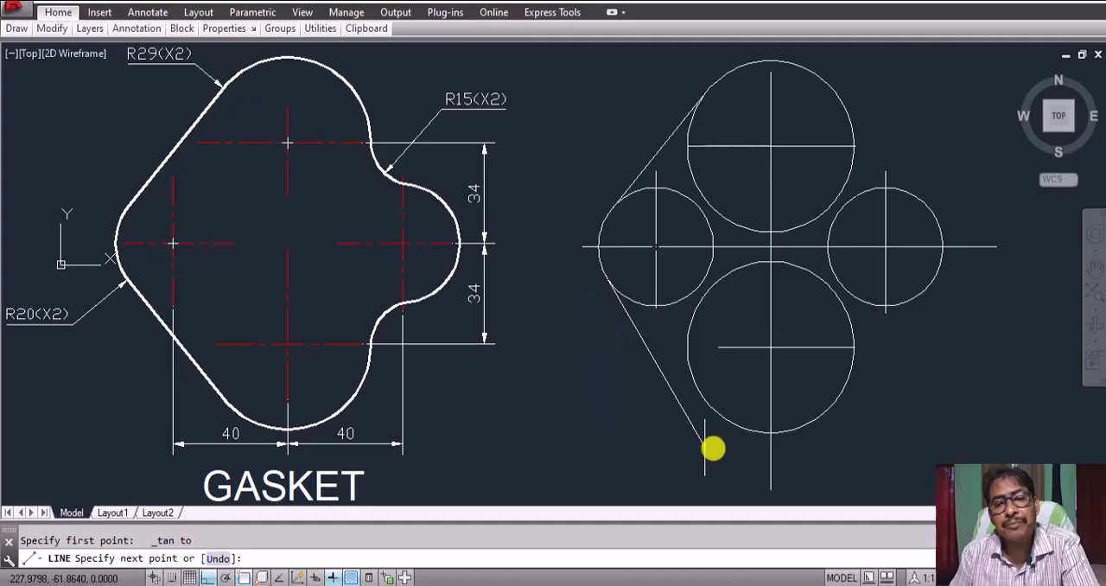
shift+right_click(649, 382)
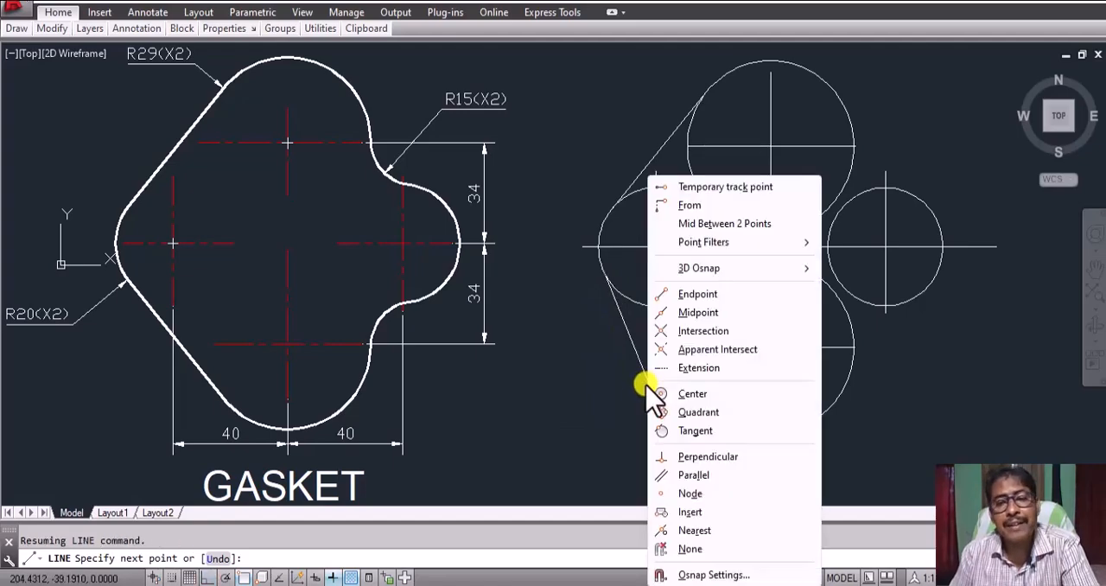
click(688, 431)
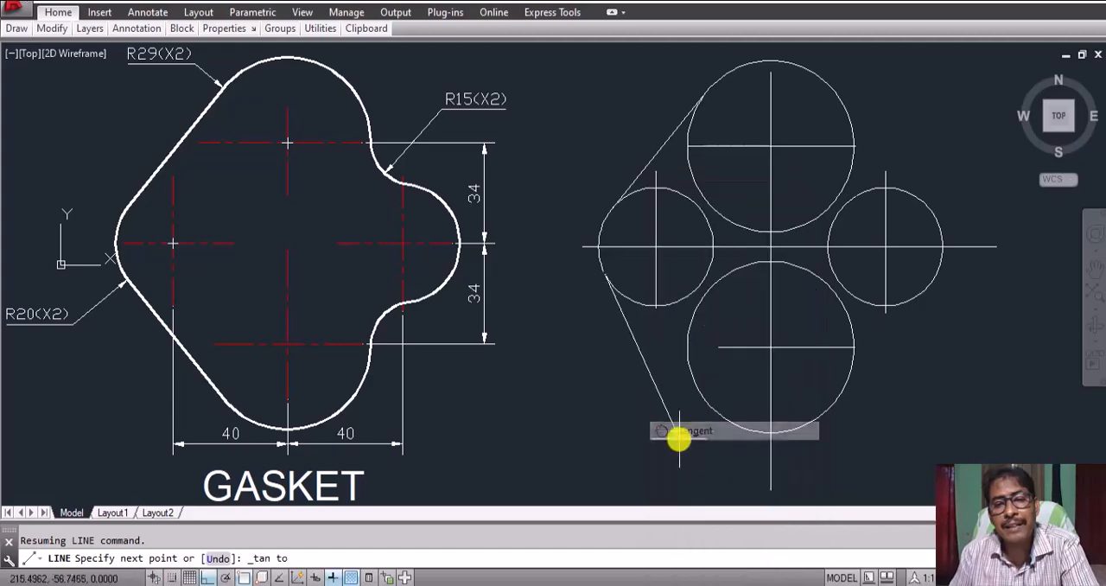
click(704, 401)
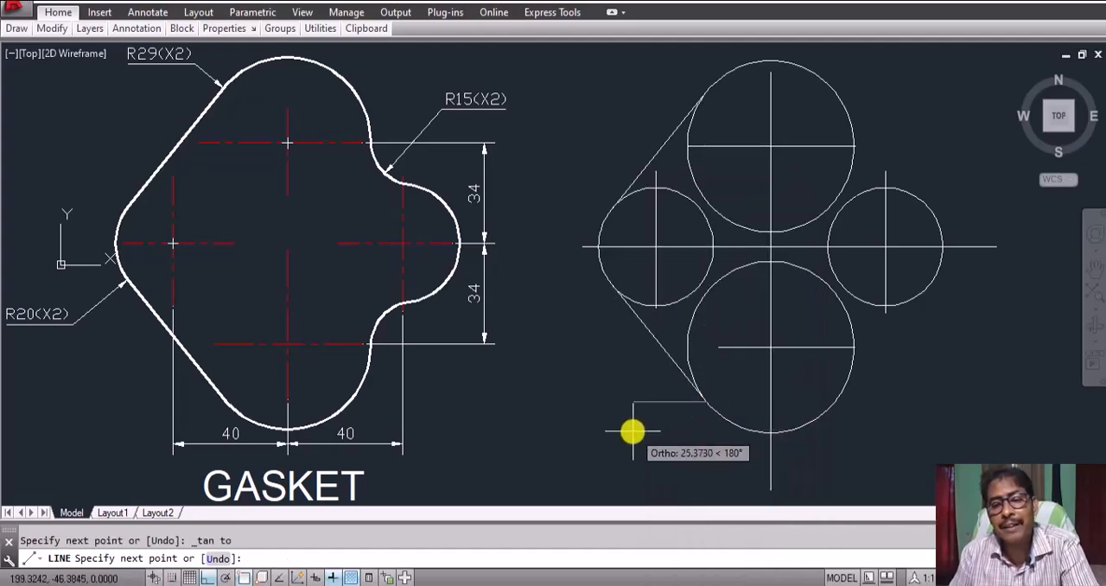
key(Return)
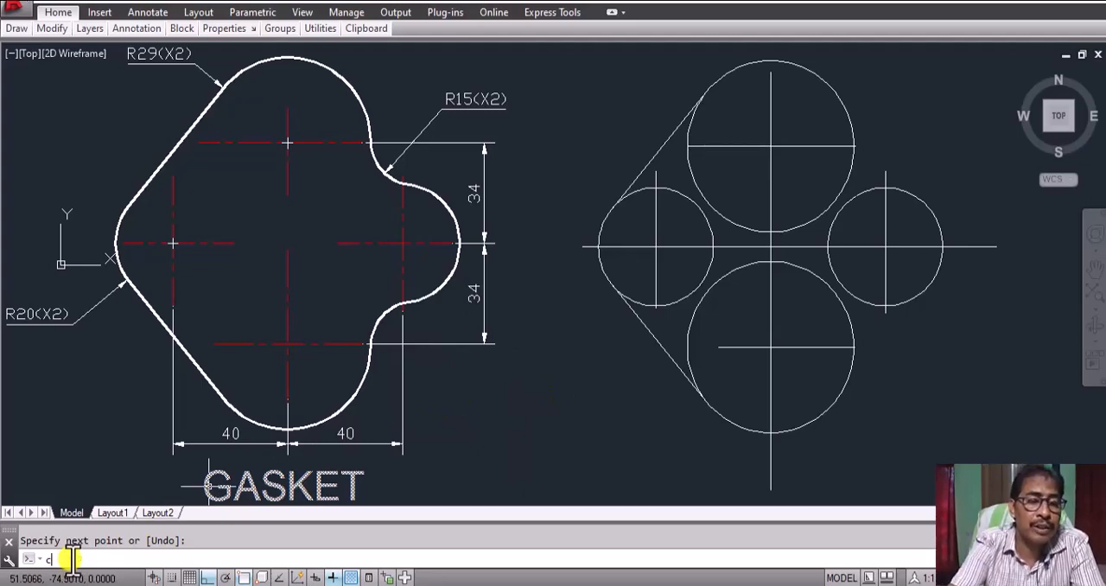
Step: Draw a tan-tan-radius circle of radius 15 tangent to the upper large circle and the right small circle
key(Return)
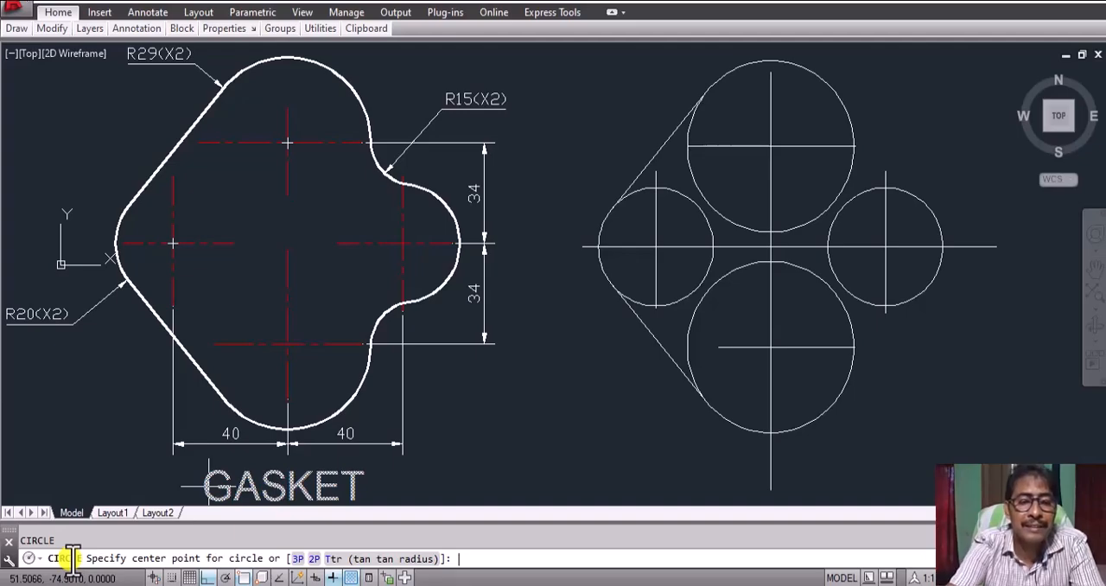
key(Return)
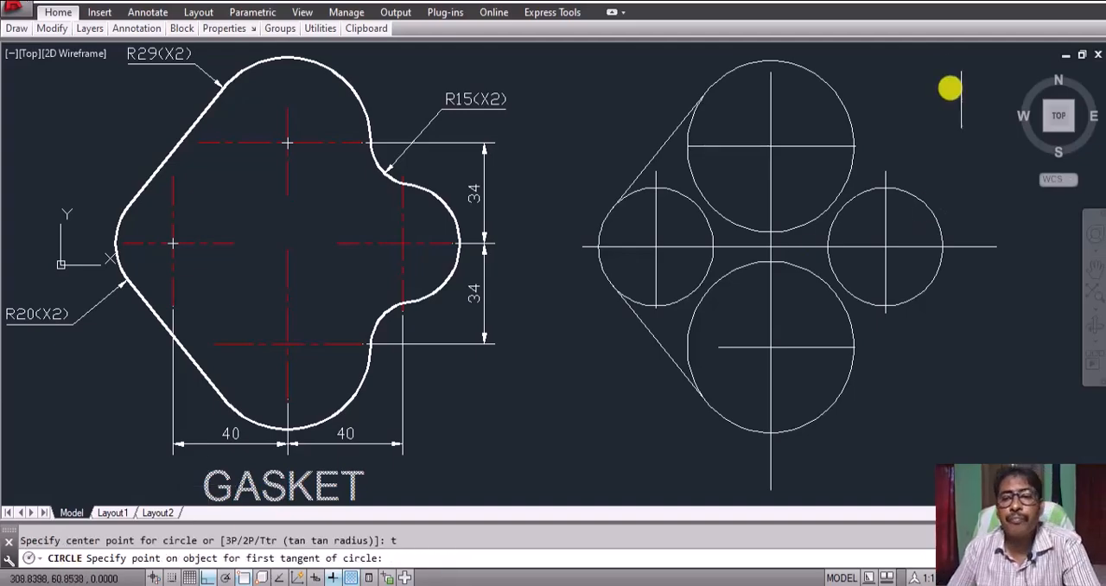
click(847, 116)
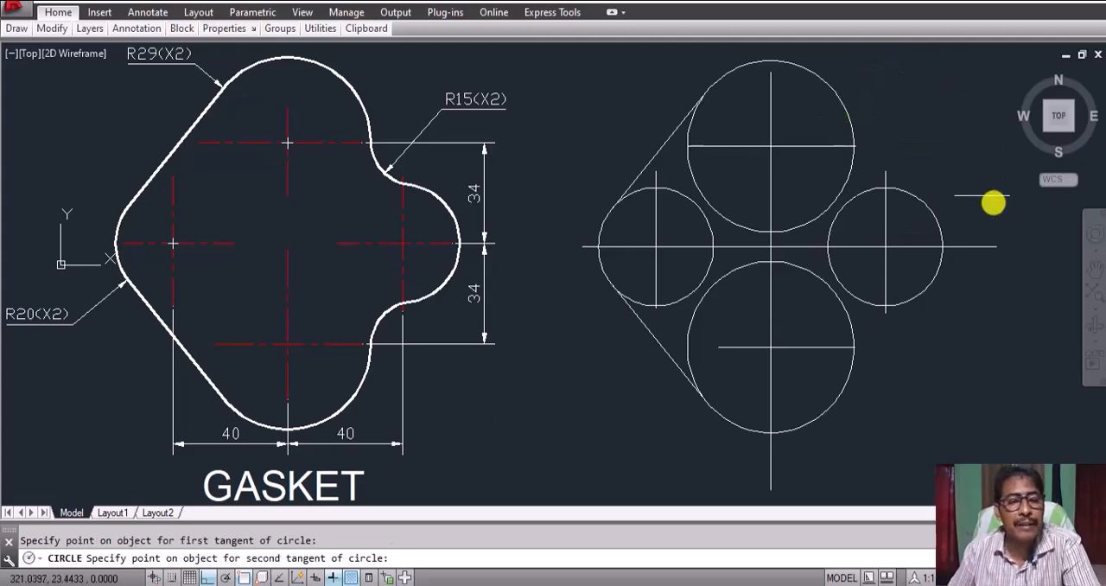
click(907, 197)
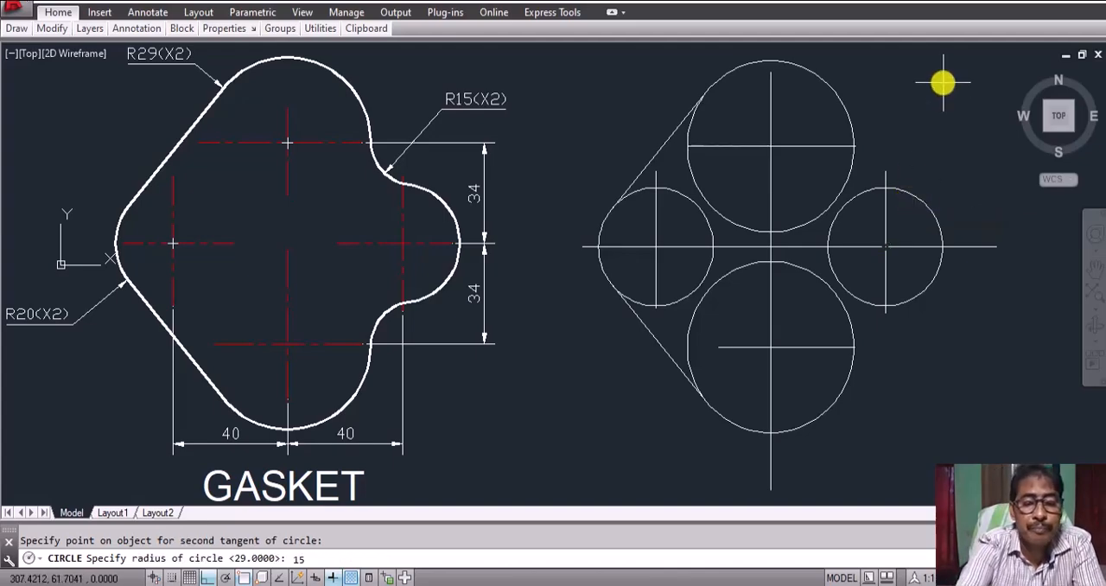
text(15)
key(Return)
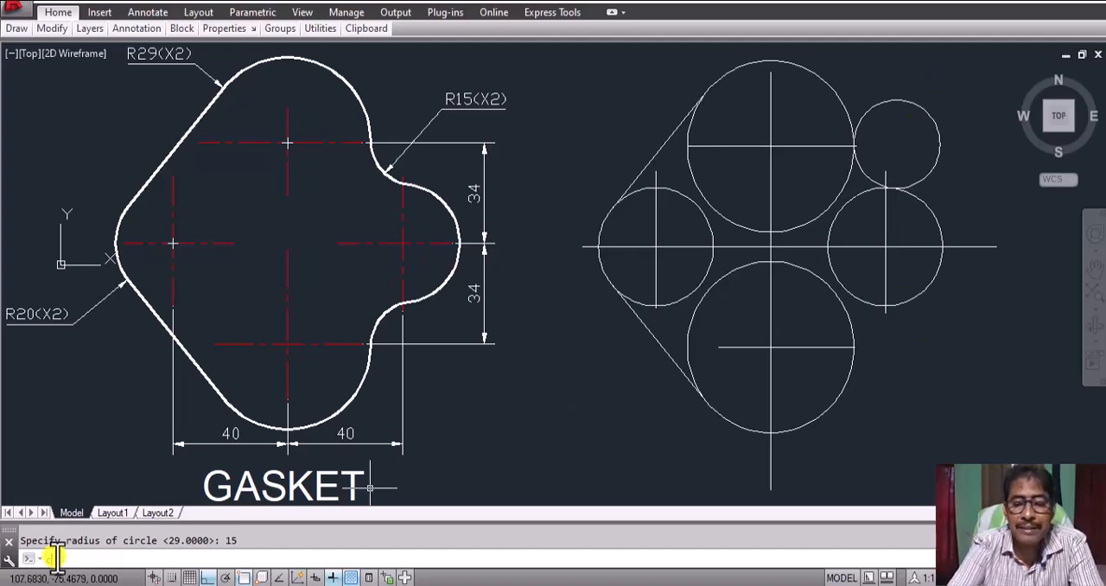
Step: Draw a tan-tan-radius circle of radius 15 tangent to the right small circle and the lower large circle
key(Return)
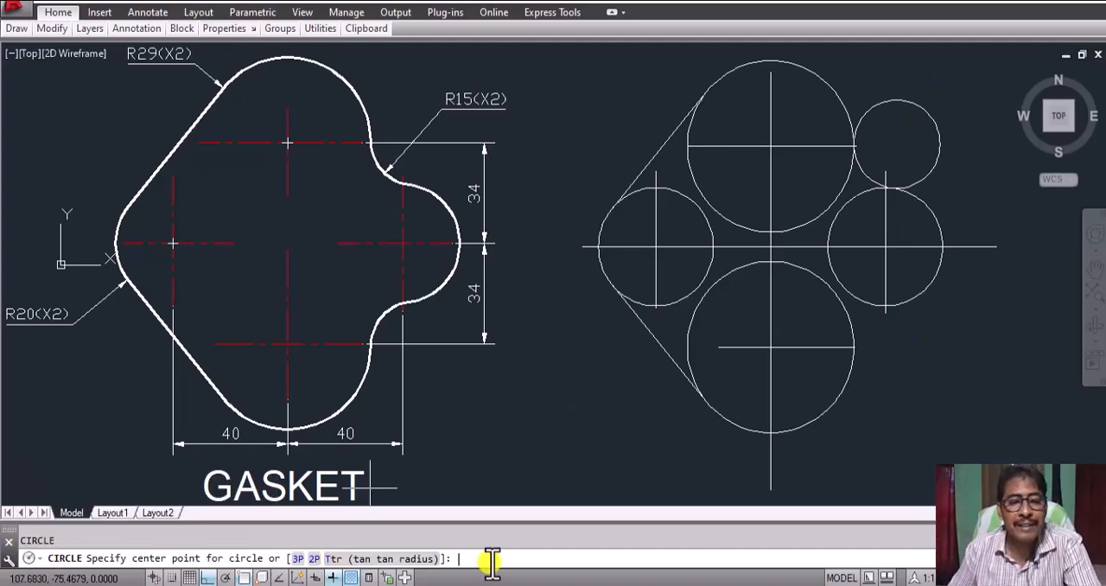
text(t)
key(Return)
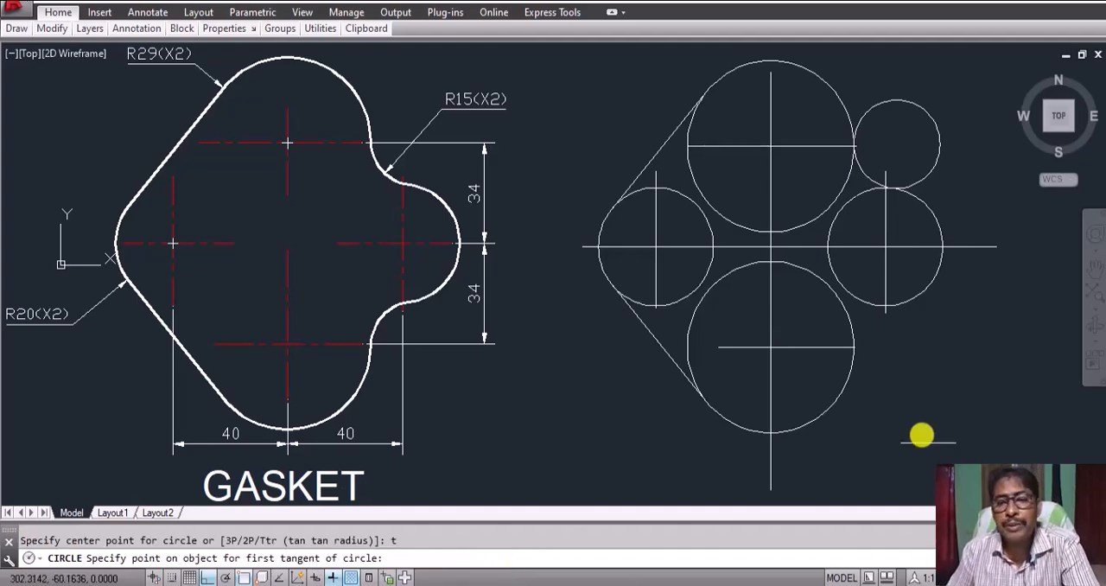
click(925, 296)
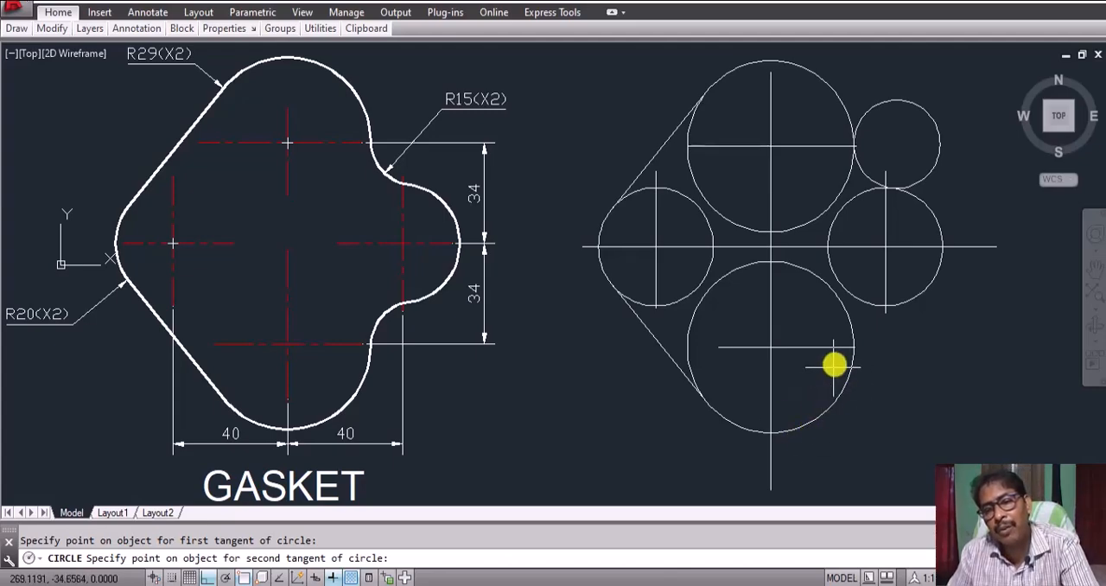
click(842, 417)
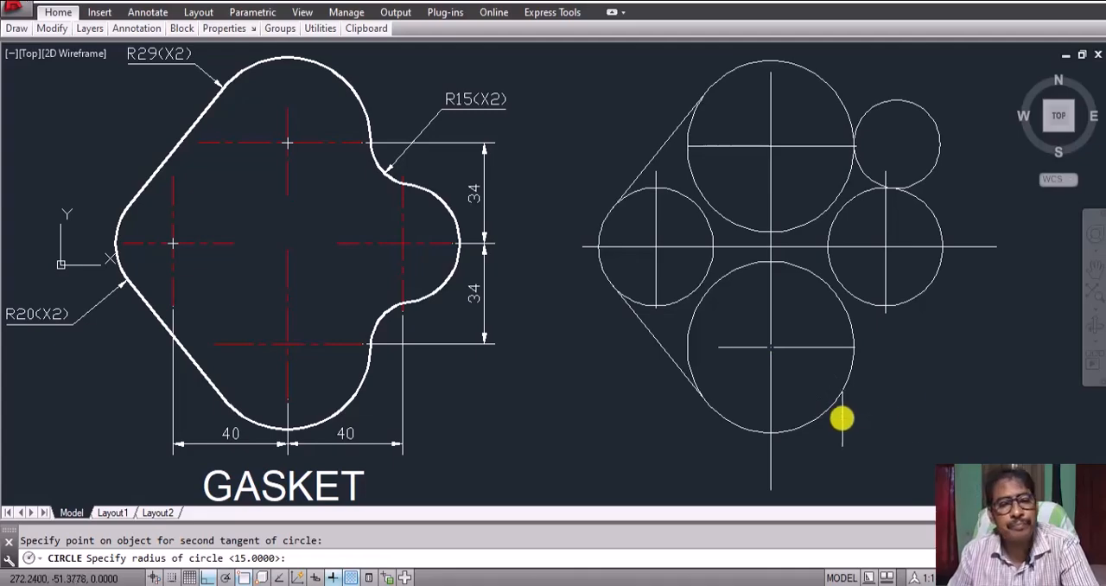
key(Return)
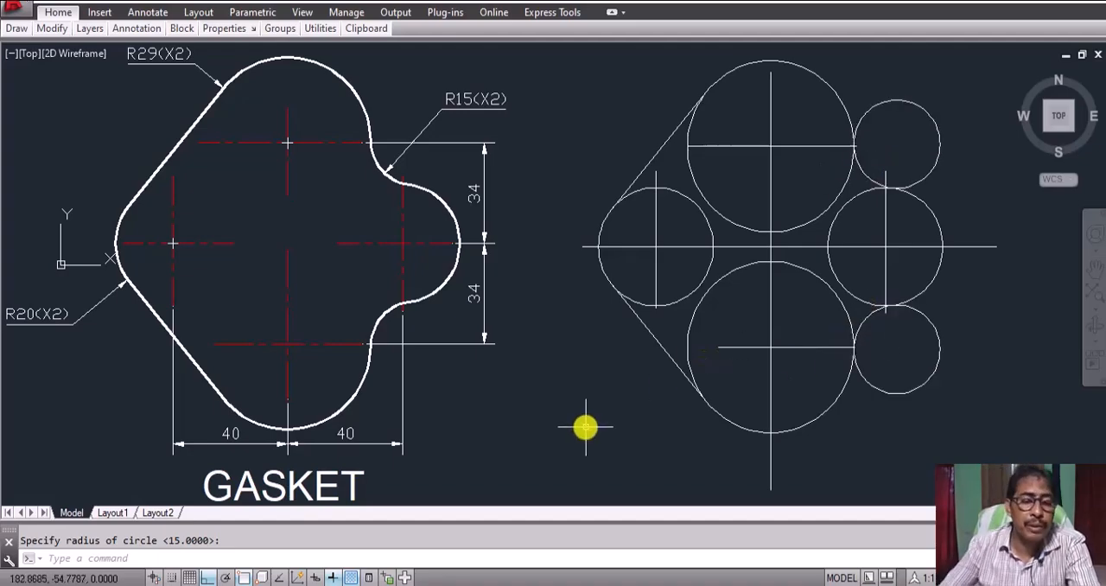
Step: Trim the outer parts of both radius 15 circles, using the two large circles and the right small circle as cutting edges
key(Return)
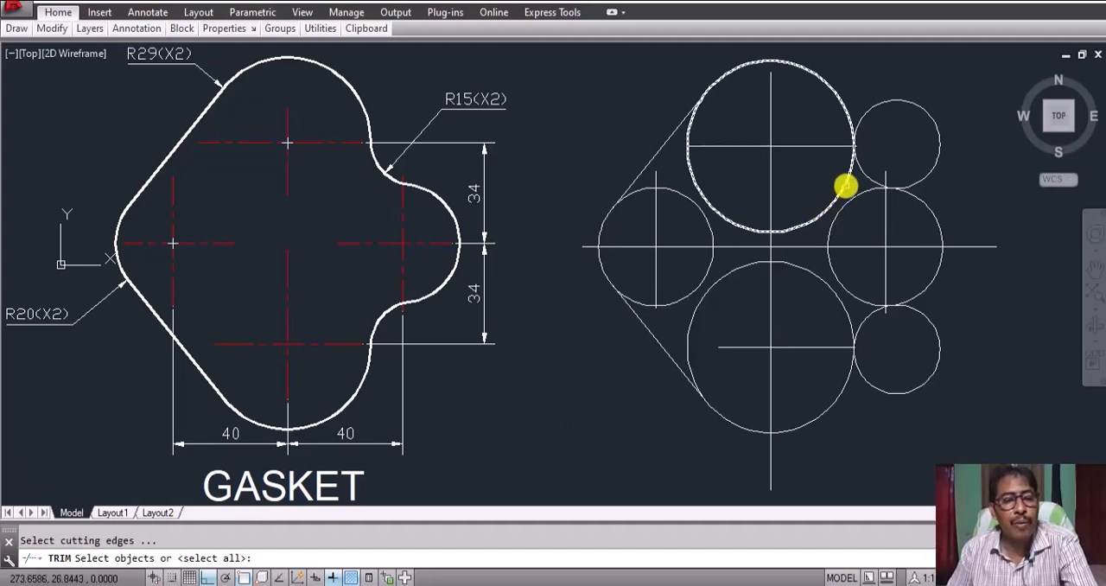
click(840, 188)
click(852, 204)
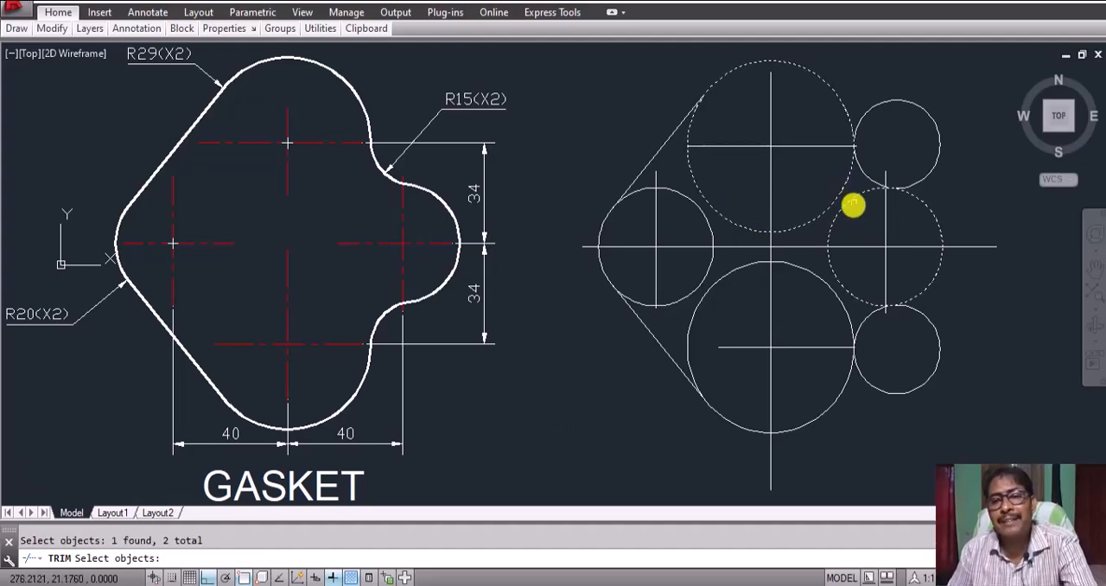
click(835, 395)
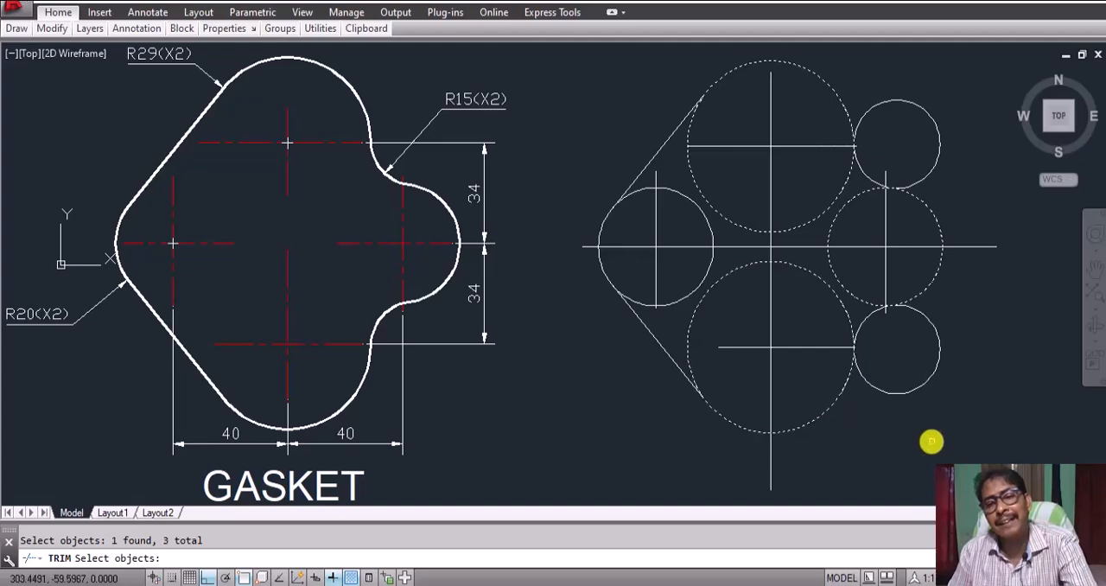
key(Return)
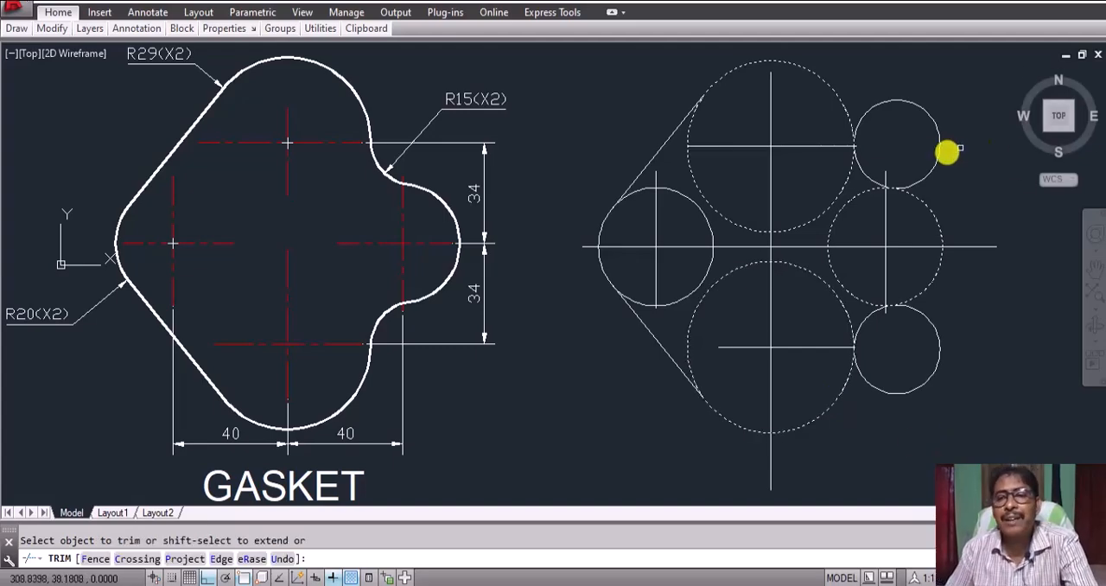
click(934, 159)
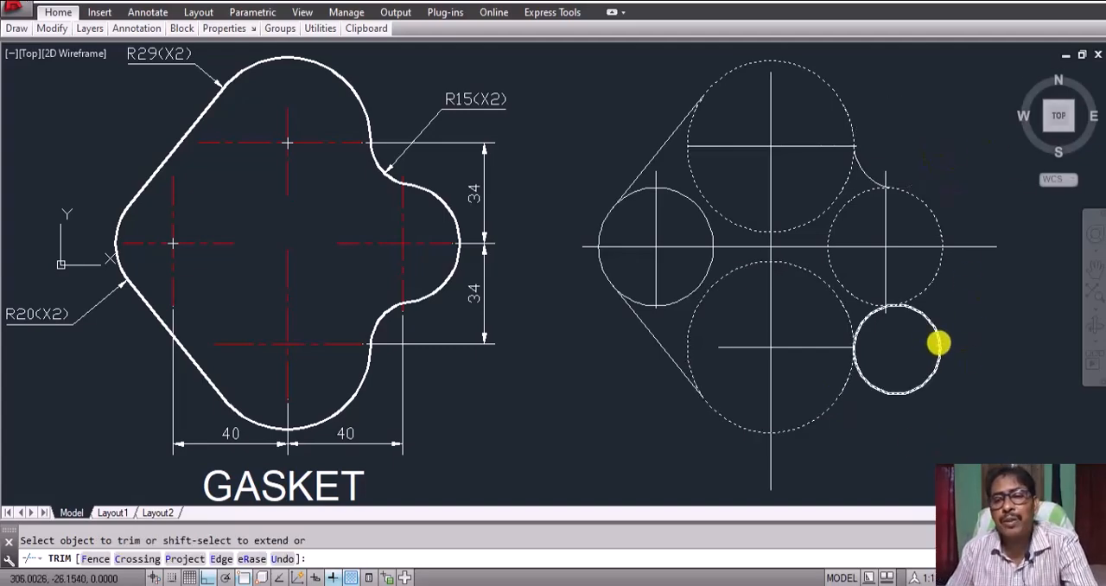
click(939, 340)
key(Return)
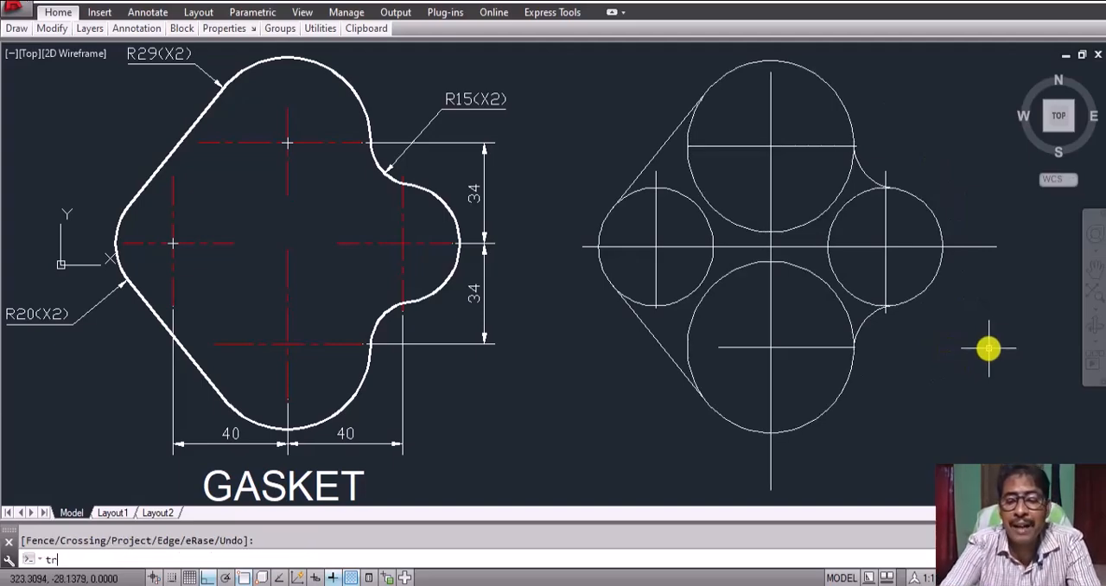
Step: Trim the inner arcs of the two large and two small circles, using the tangent lines and radius 15 arcs as cutting edges
key(Return)
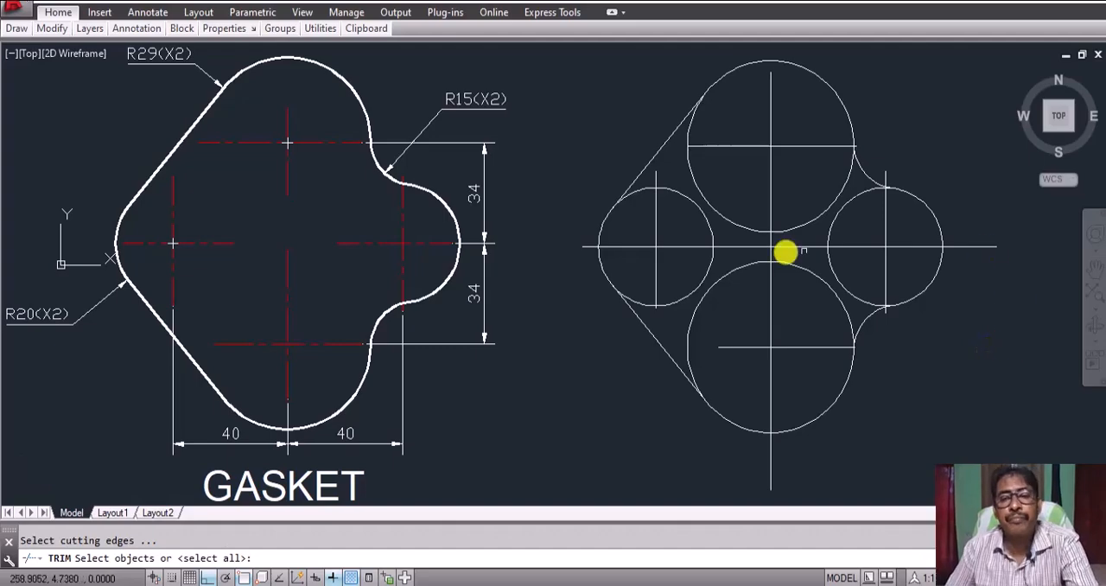
click(657, 152)
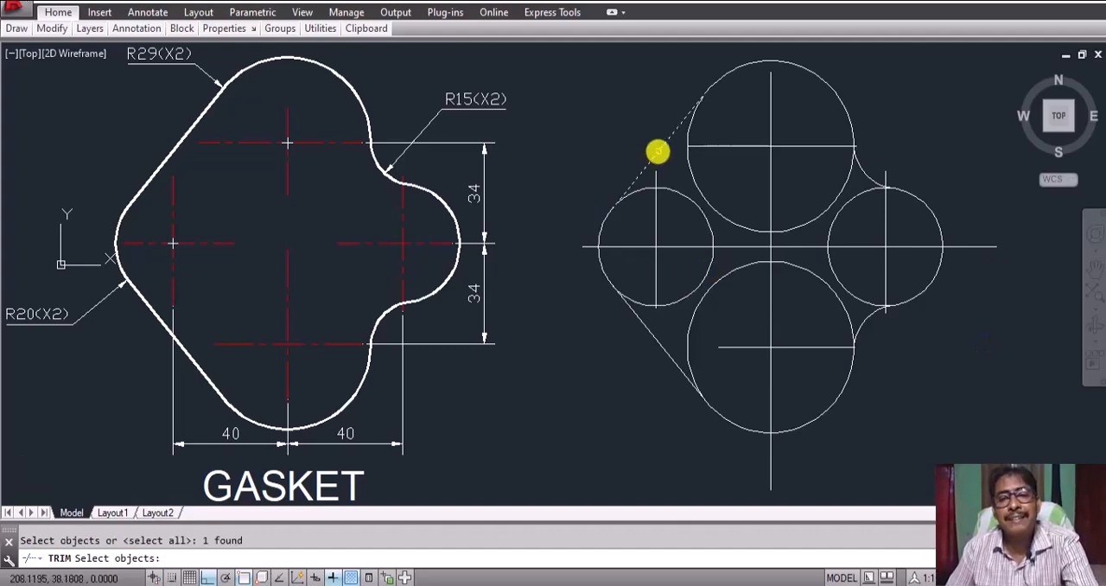
click(650, 336)
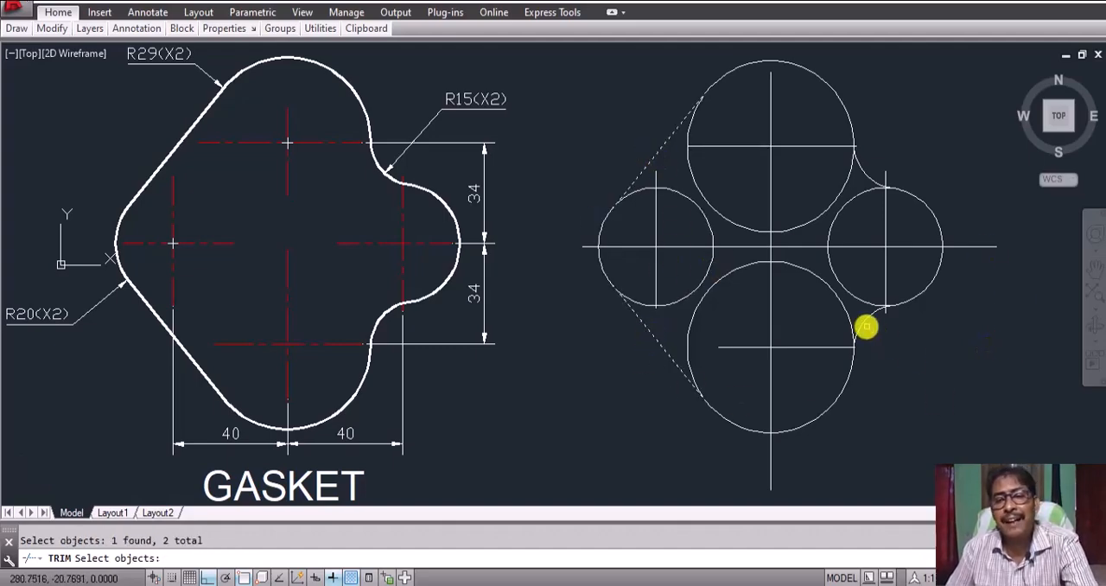
click(862, 322)
click(861, 167)
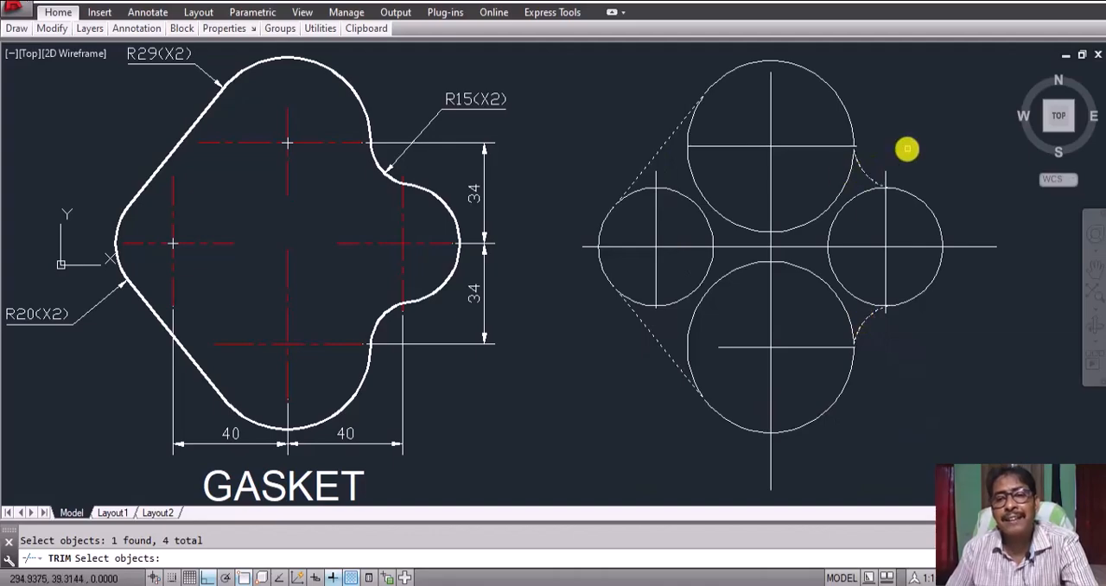
key(Return)
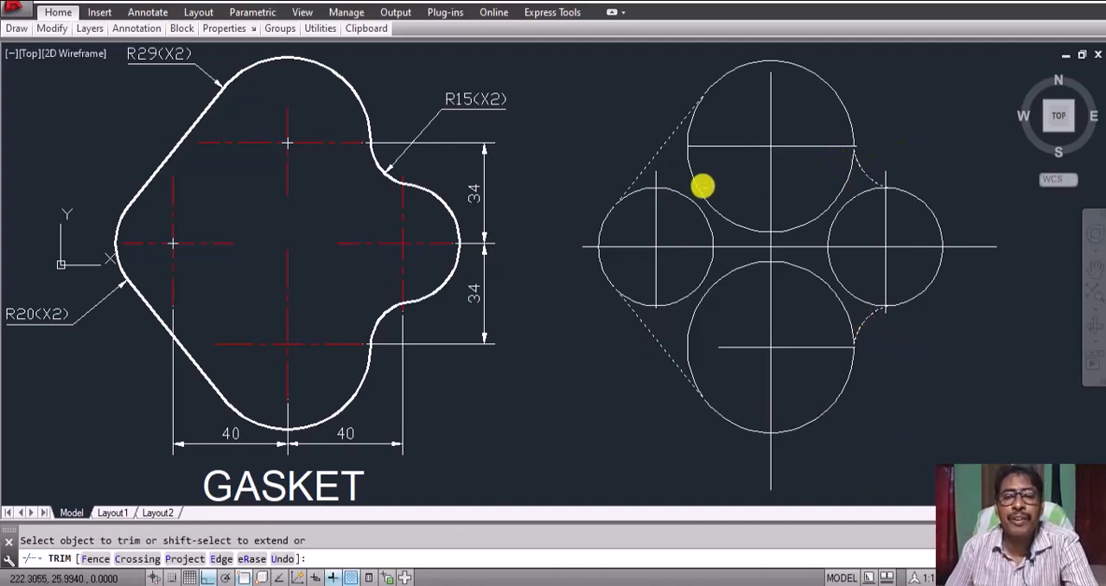
click(675, 191)
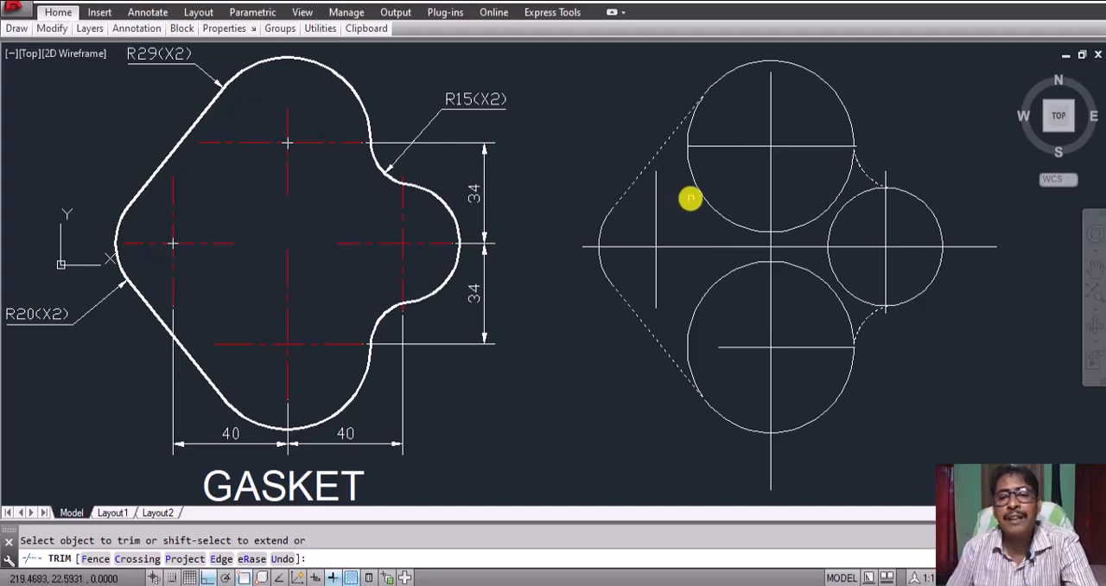
click(697, 187)
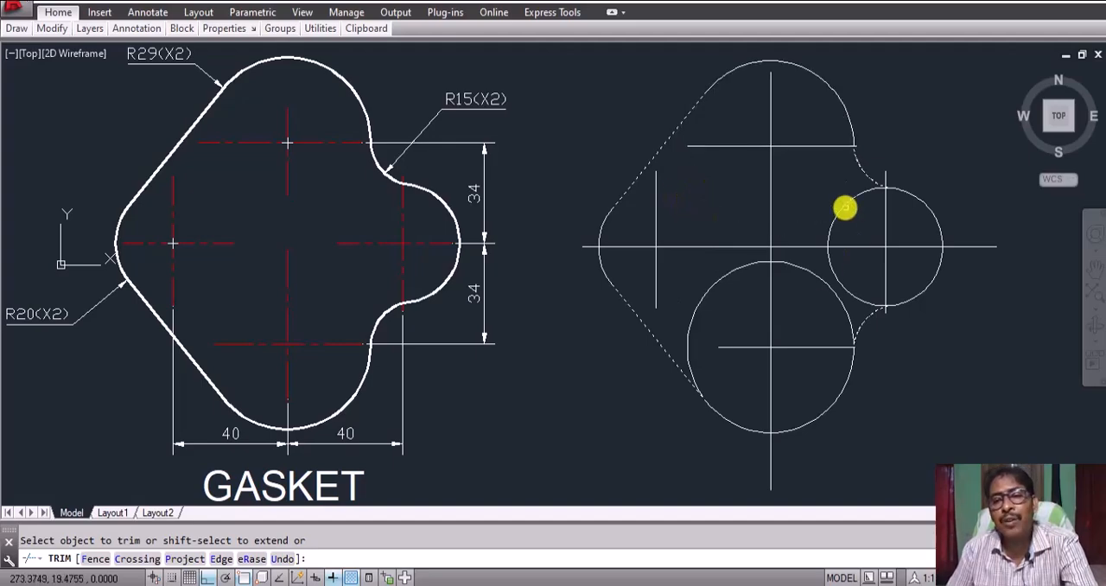
click(845, 212)
click(819, 280)
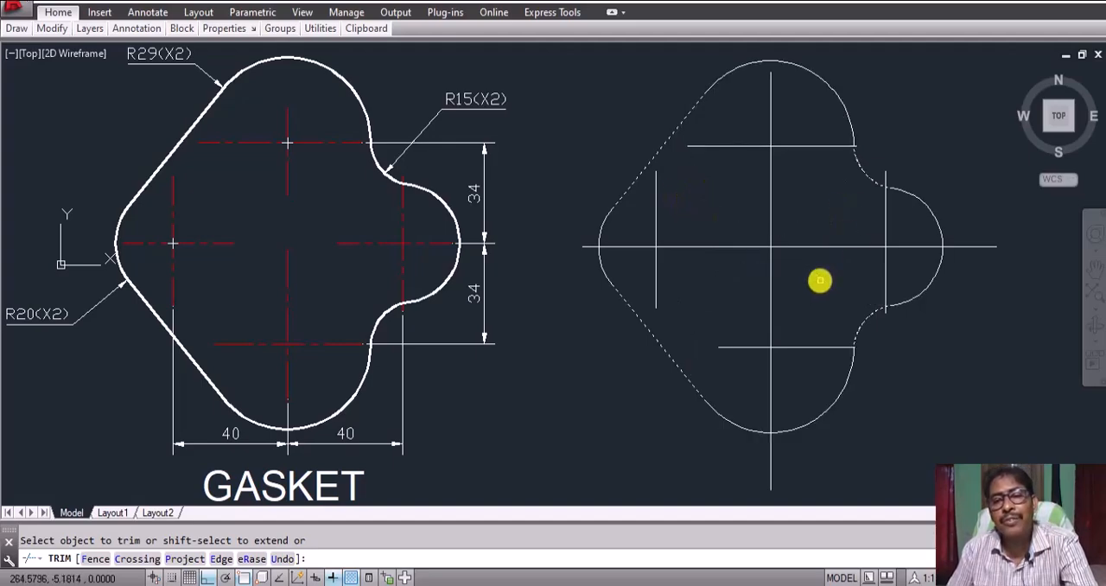
key(Return)
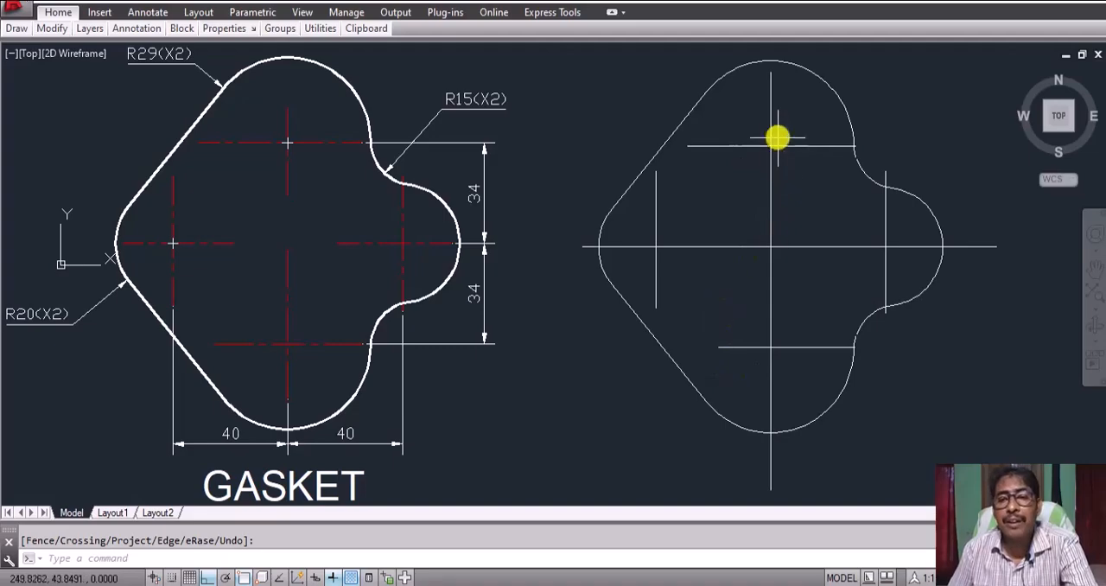
Step: With object snap off, lengthen the lower horizontal centre line's left end slightly and shorten its right end by about 7.7 units
click(756, 347)
click(718, 347)
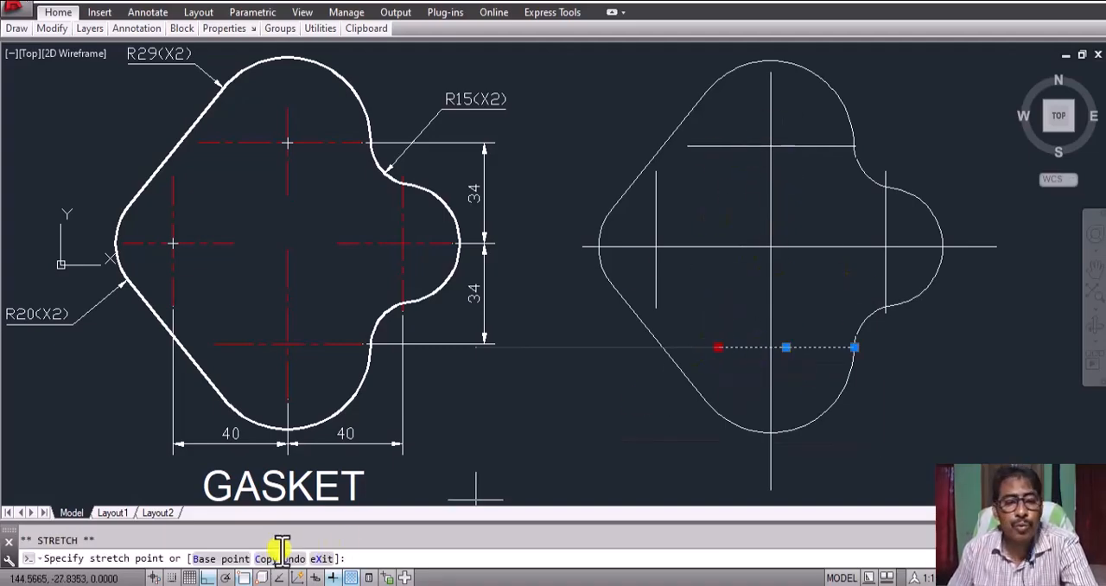
click(244, 577)
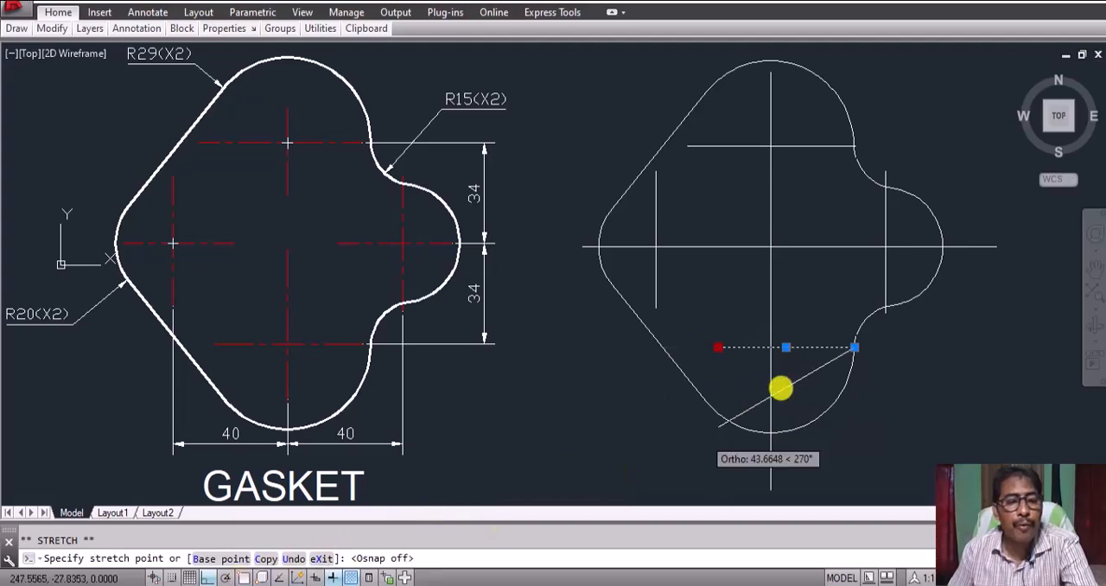
click(695, 346)
click(853, 347)
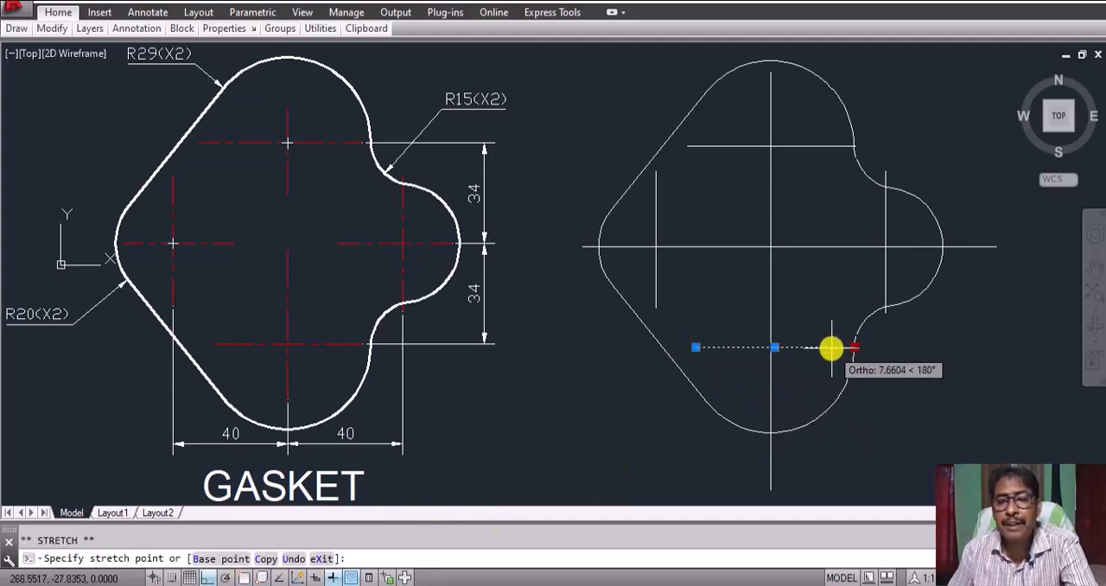
click(830, 347)
key(Escape)
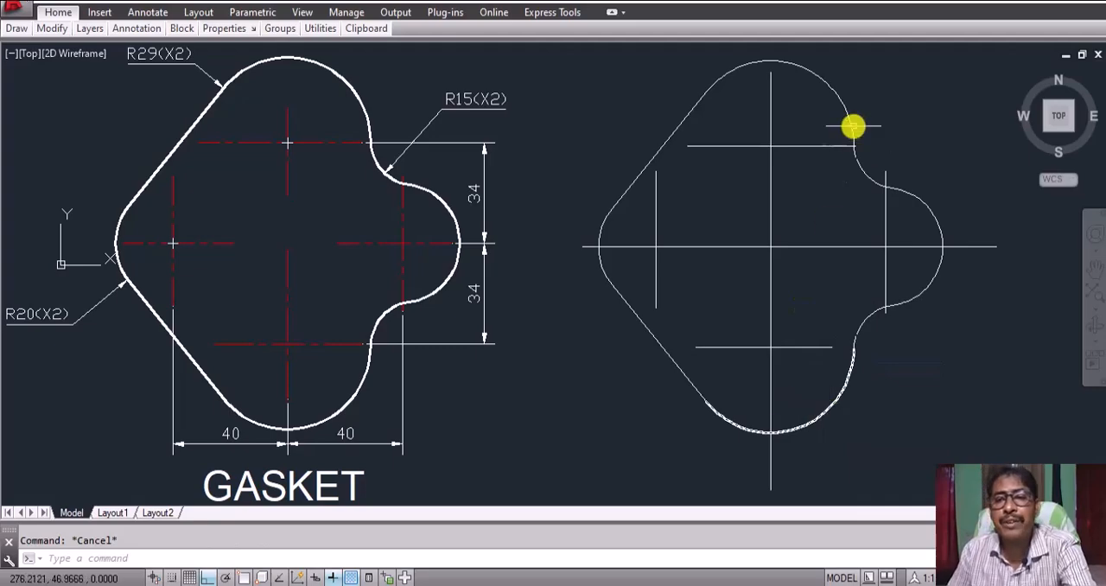
Step: Shorten both ends of the upper horizontal centre line so they stop inside the gasket outline
click(832, 146)
click(856, 146)
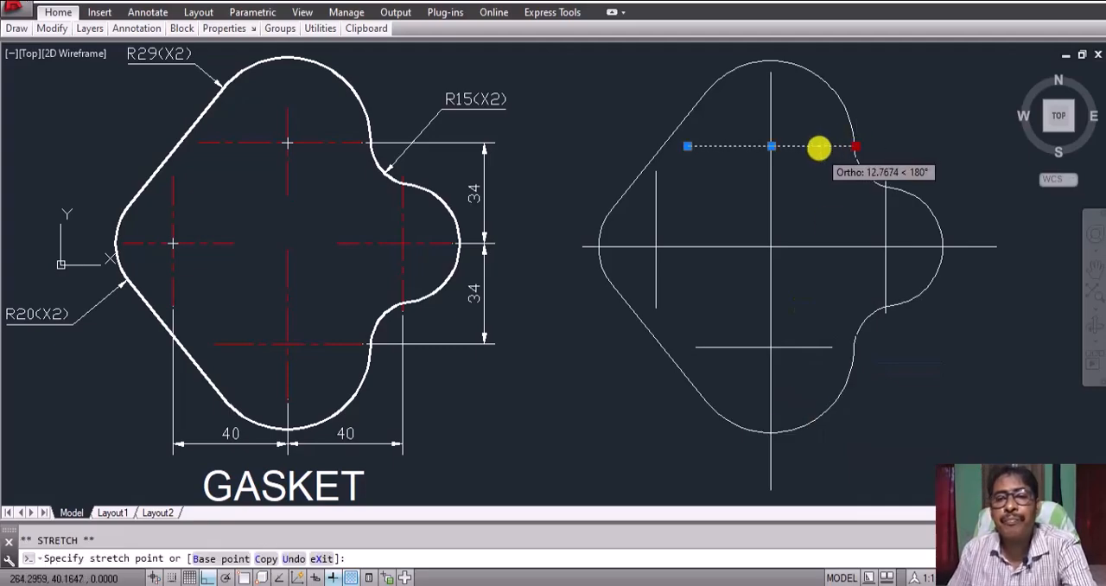
click(826, 146)
click(688, 146)
click(703, 148)
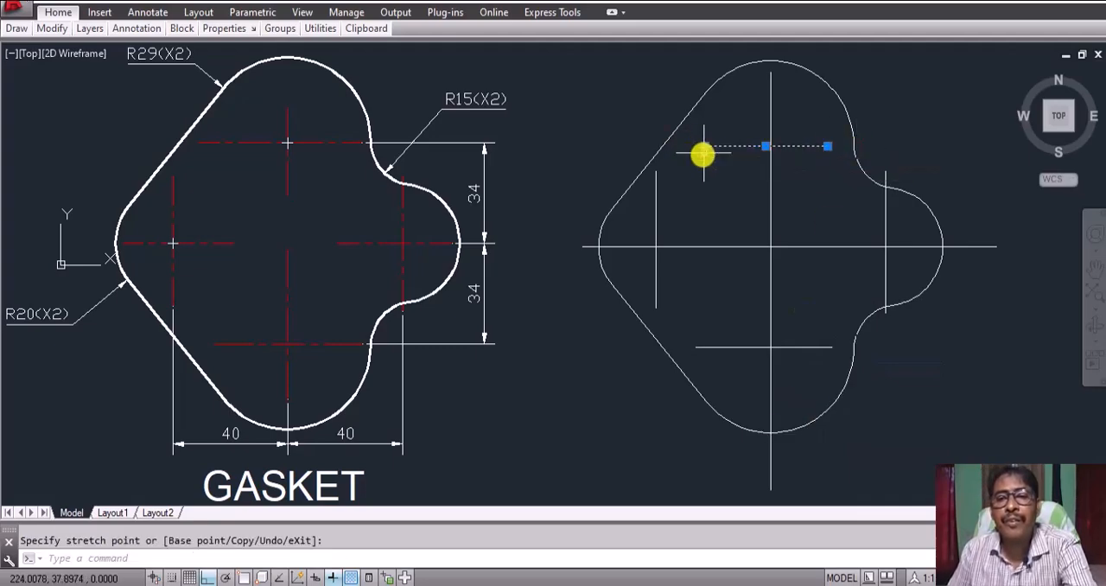
key(Escape)
Step: Shorten the upper and lower ends of the right vertical centre line so they stop inside the small right arc
click(886, 220)
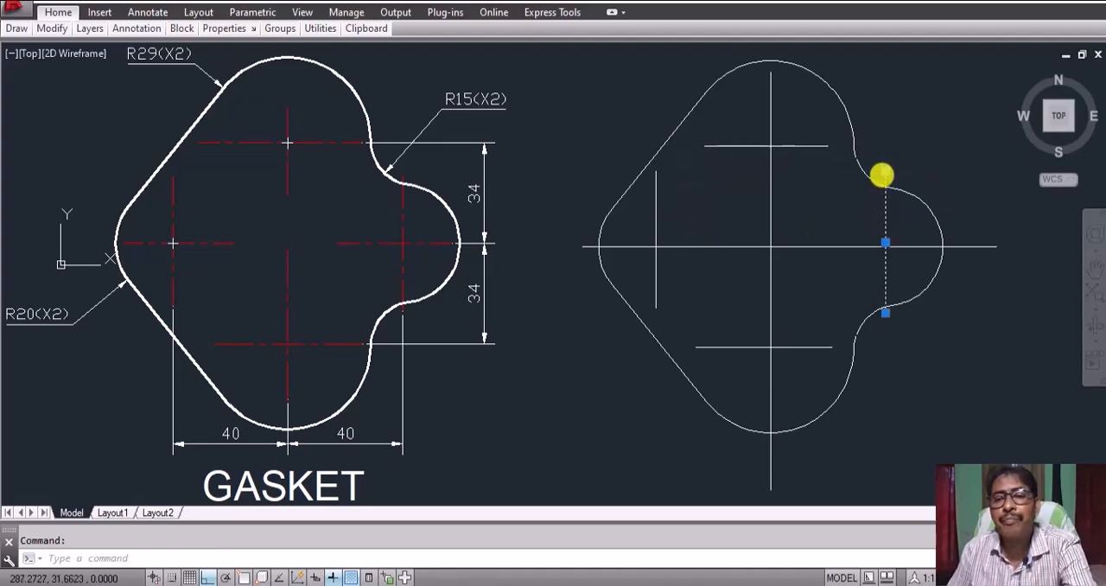
click(885, 172)
click(885, 200)
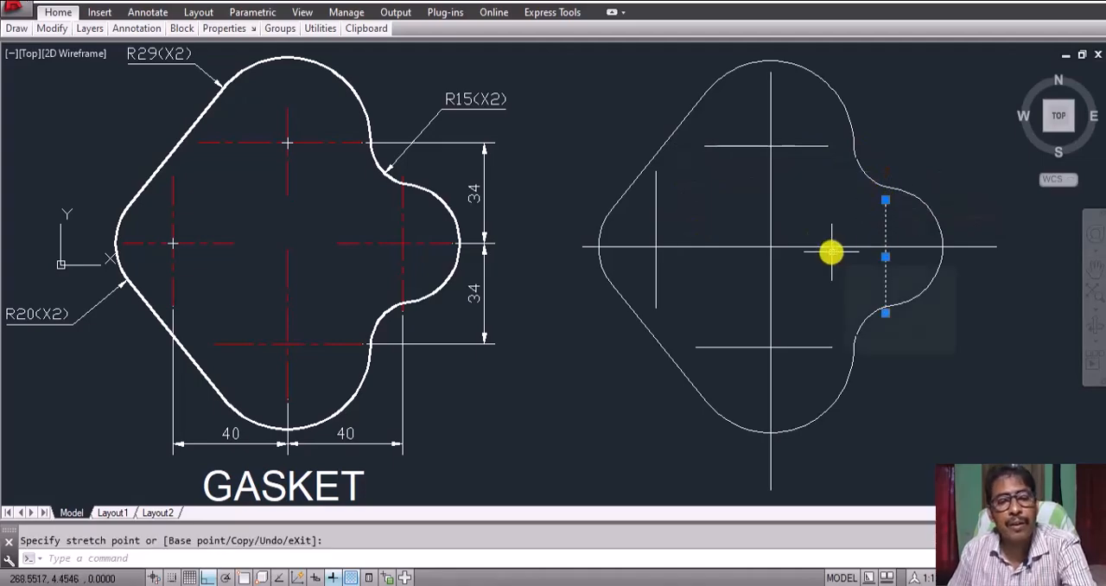
key(Escape)
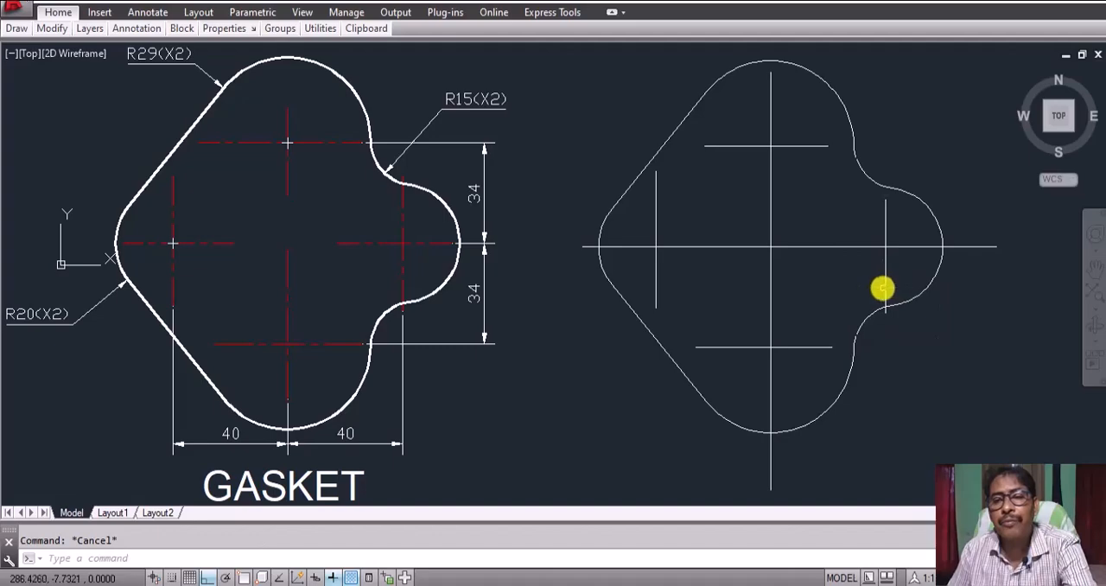
click(883, 293)
click(884, 311)
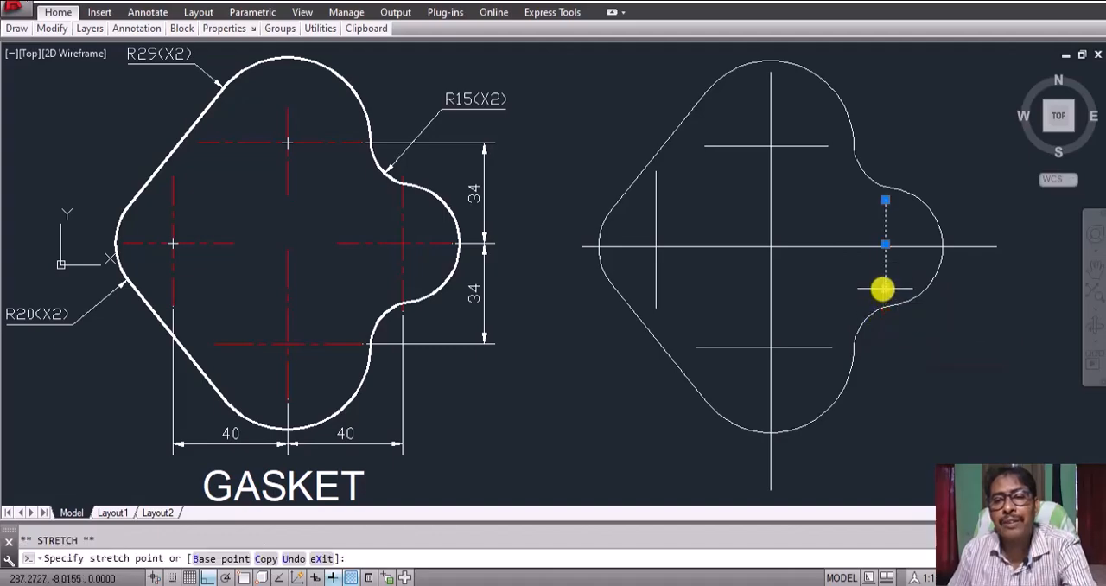
key(Escape)
Step: Shorten the right end of the long horizontal centre line by about 14.5 units, leaving it just outside the outline
click(968, 247)
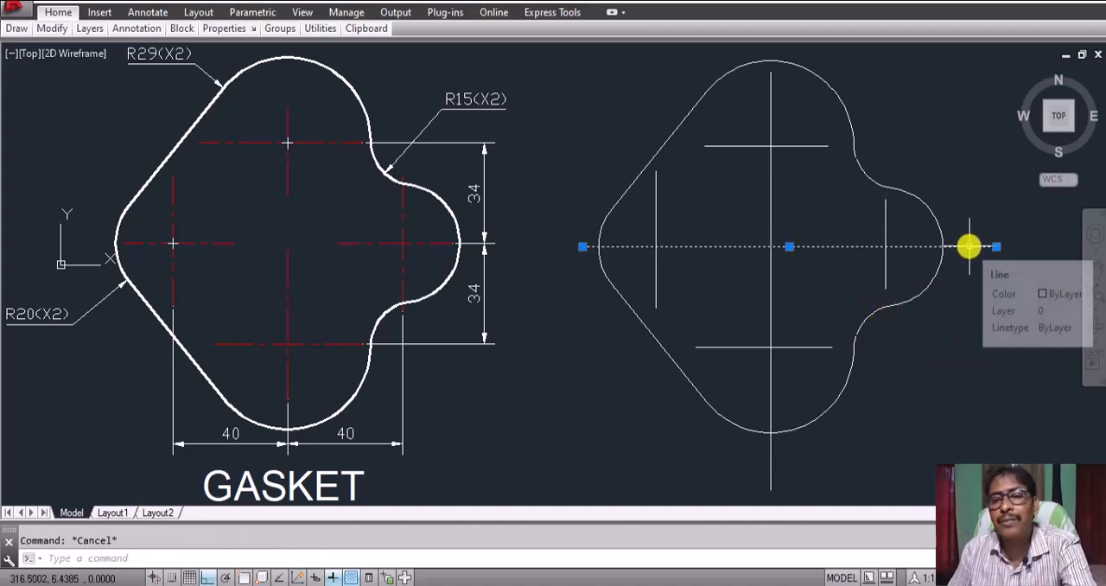
click(996, 246)
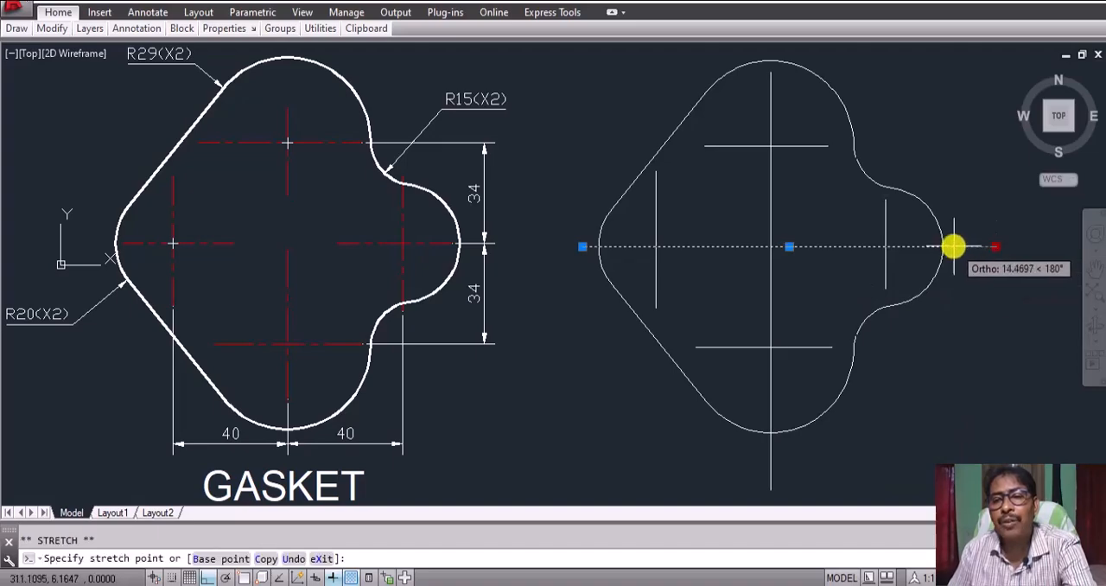
click(953, 247)
key(Escape)
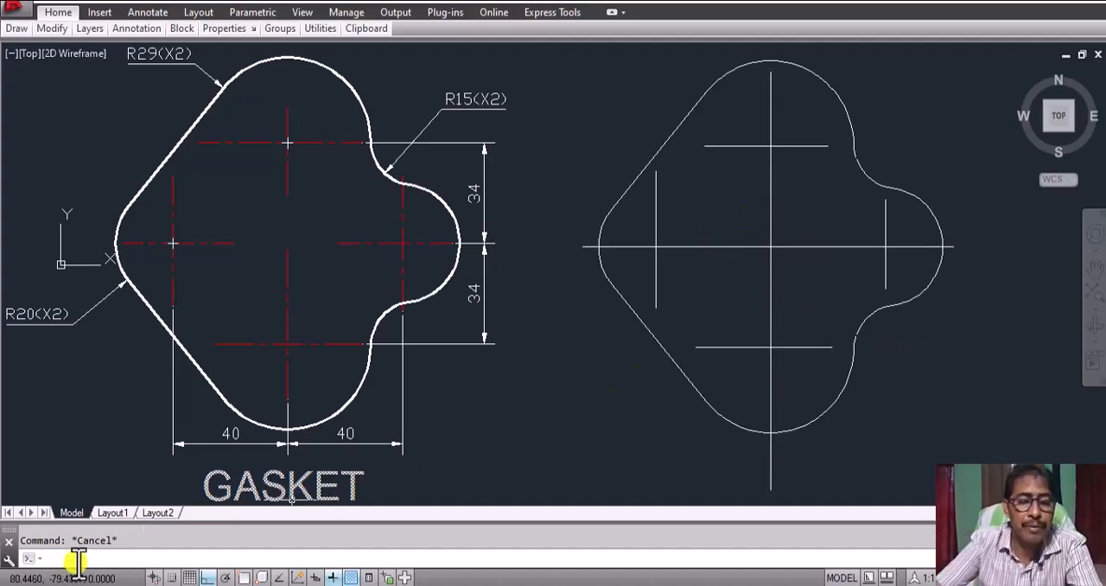
Step: Break the long vertical centre line to leave a gap between the upper and lower centre crosses
text(b)
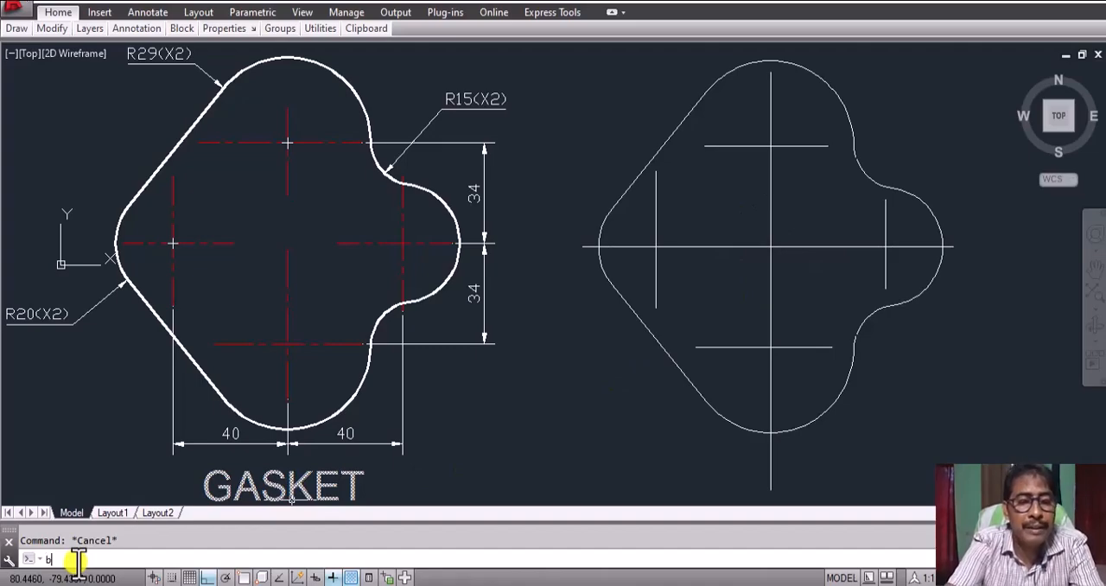
text(r)
key(Return)
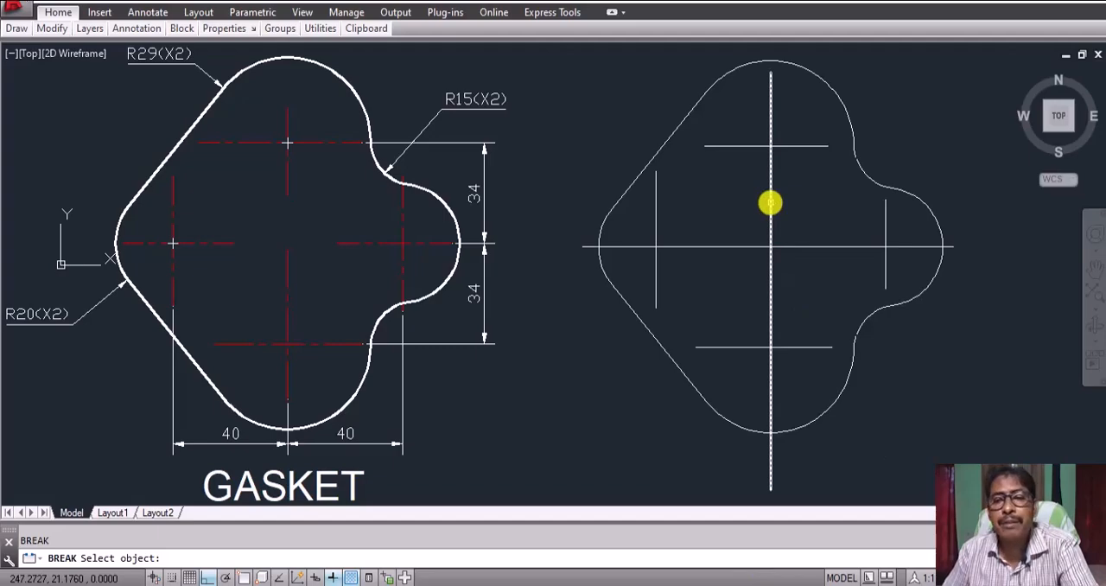
click(770, 202)
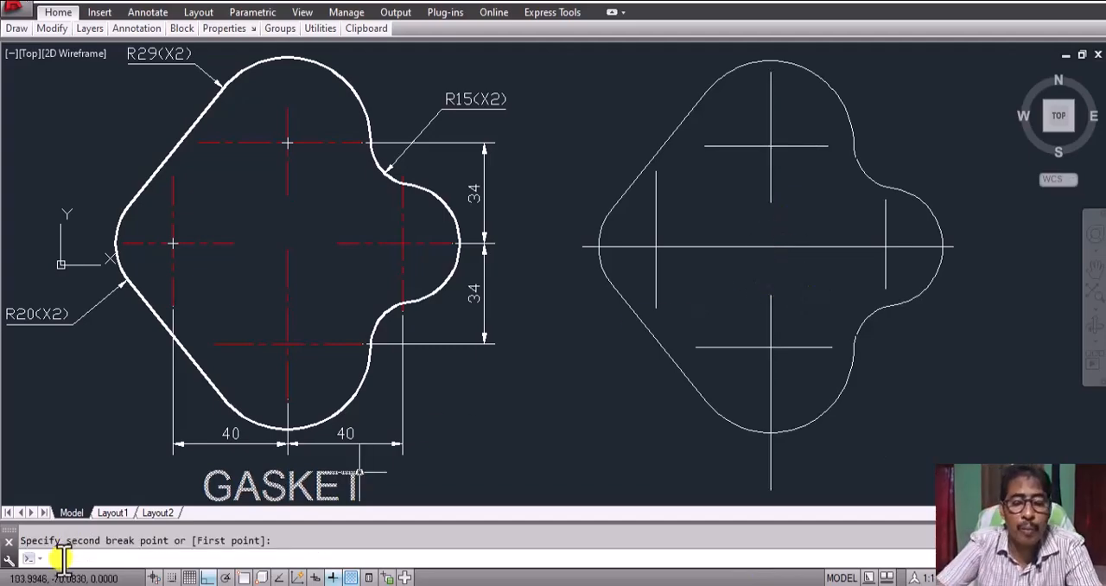
Step: Break the long horizontal centre line to leave a gap between the left and right centre crosses
text(br)
key(Return)
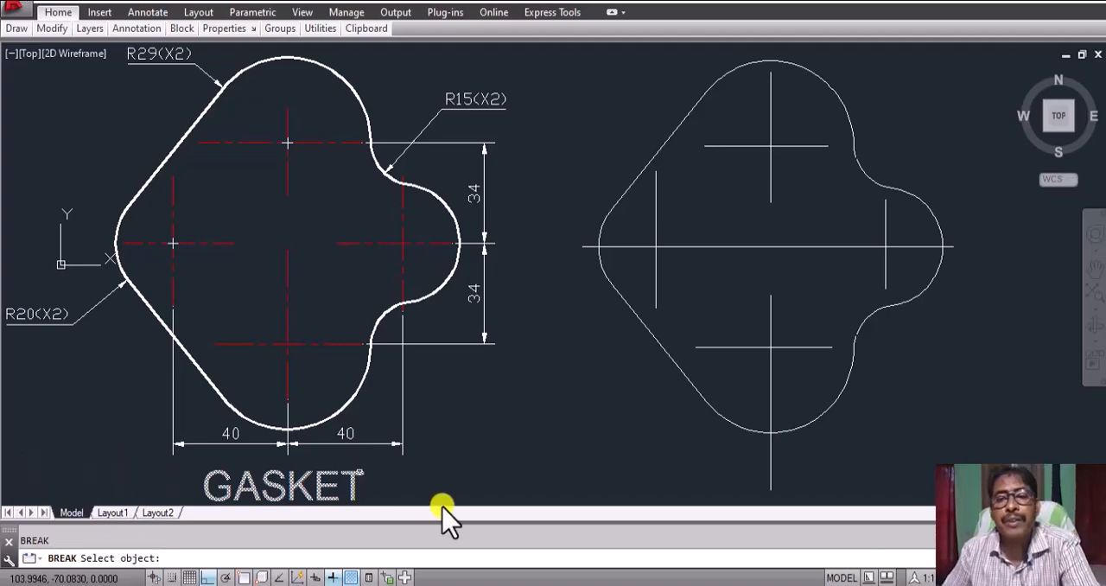
click(765, 284)
click(730, 244)
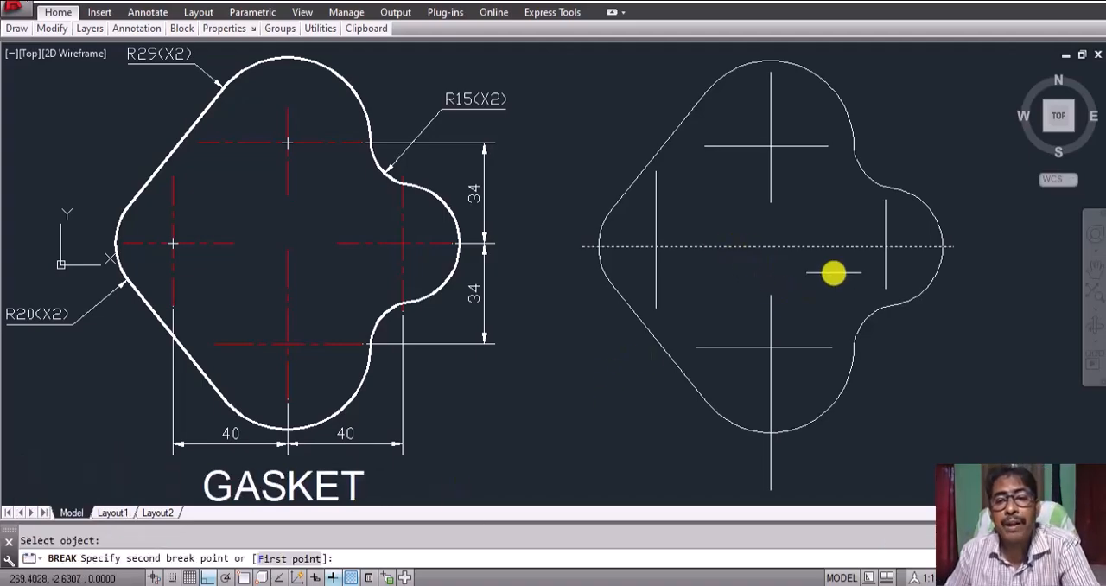
click(829, 258)
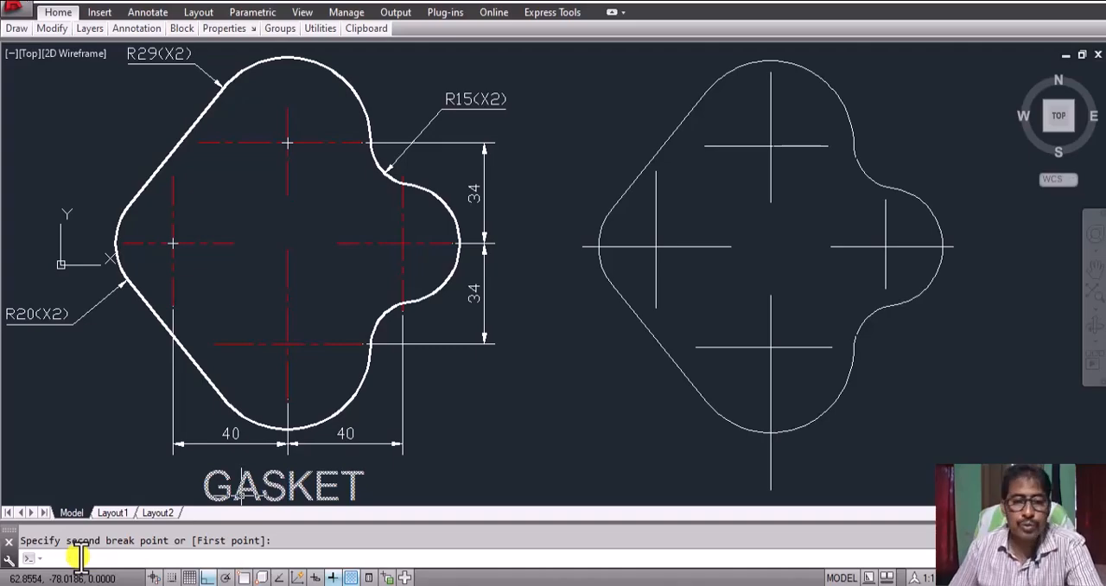
Step: Check the CENTER and CENTER2 linetypes in the Linetype Manager and close it with CENTER selected
text(LT)
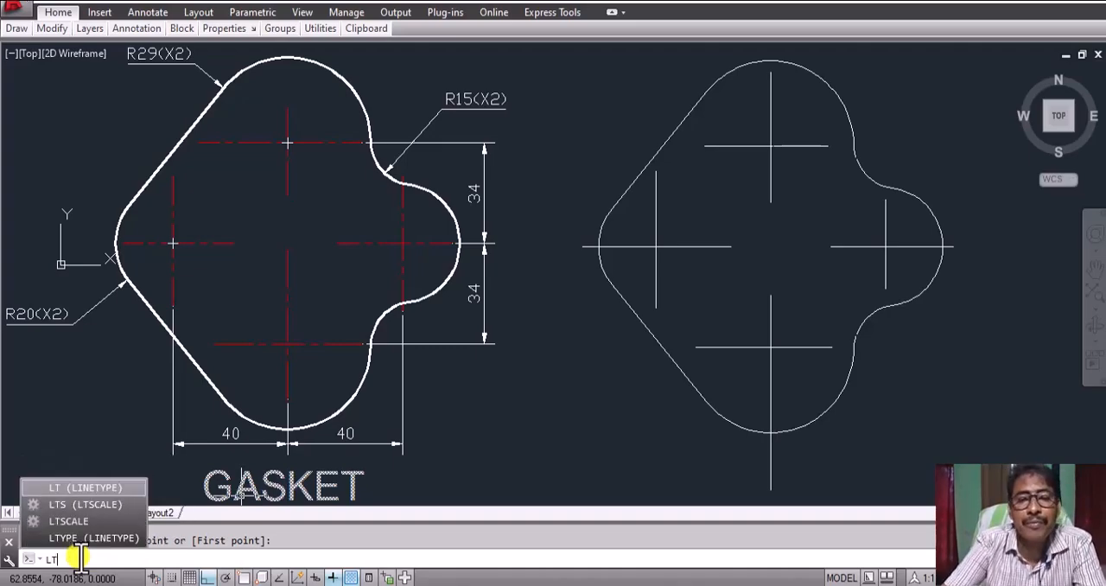
key(Return)
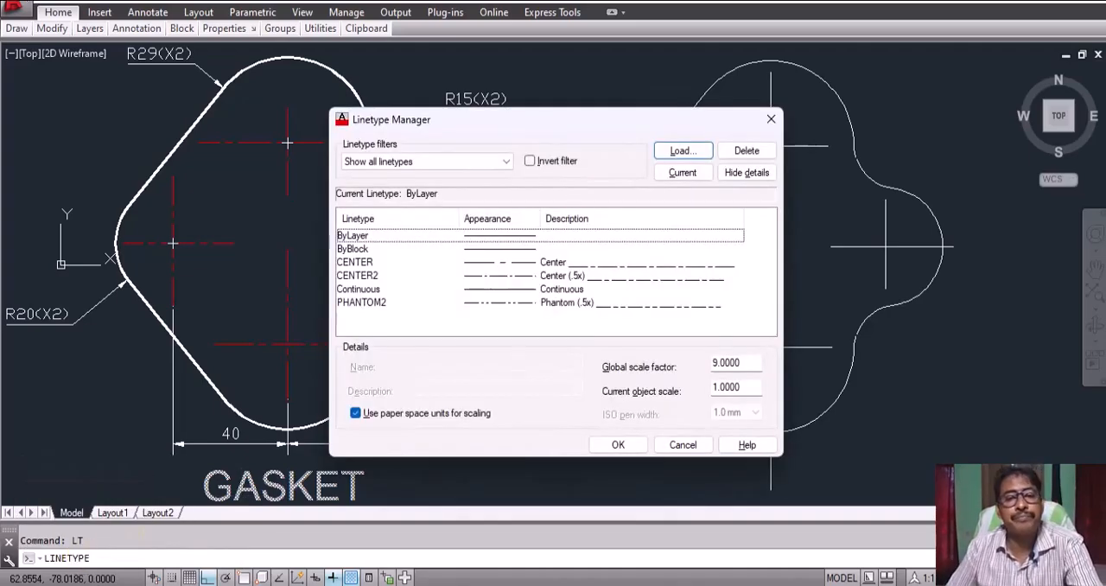
click(354, 263)
click(356, 276)
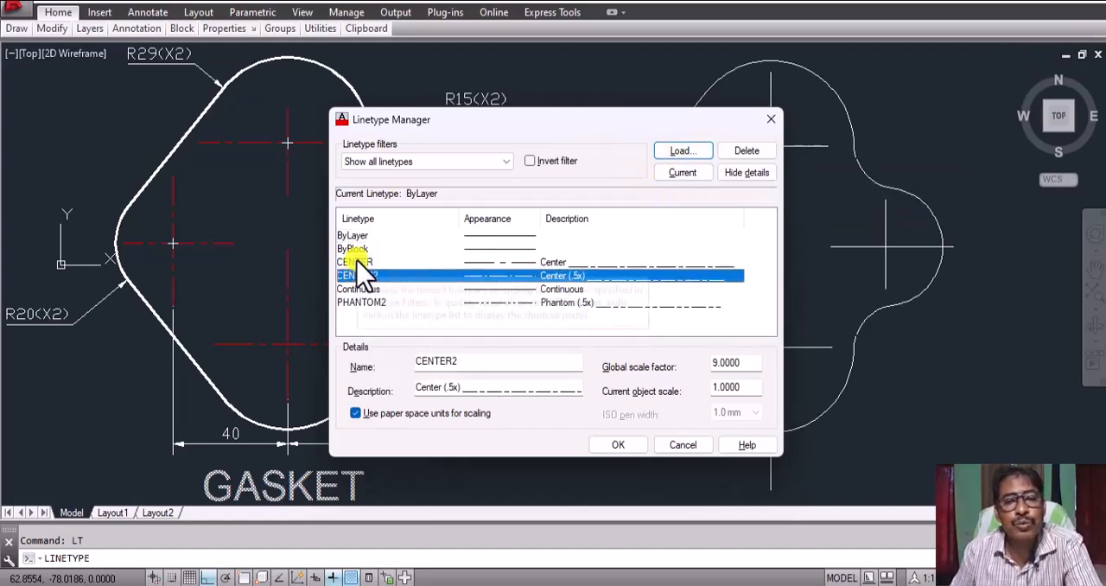
click(356, 263)
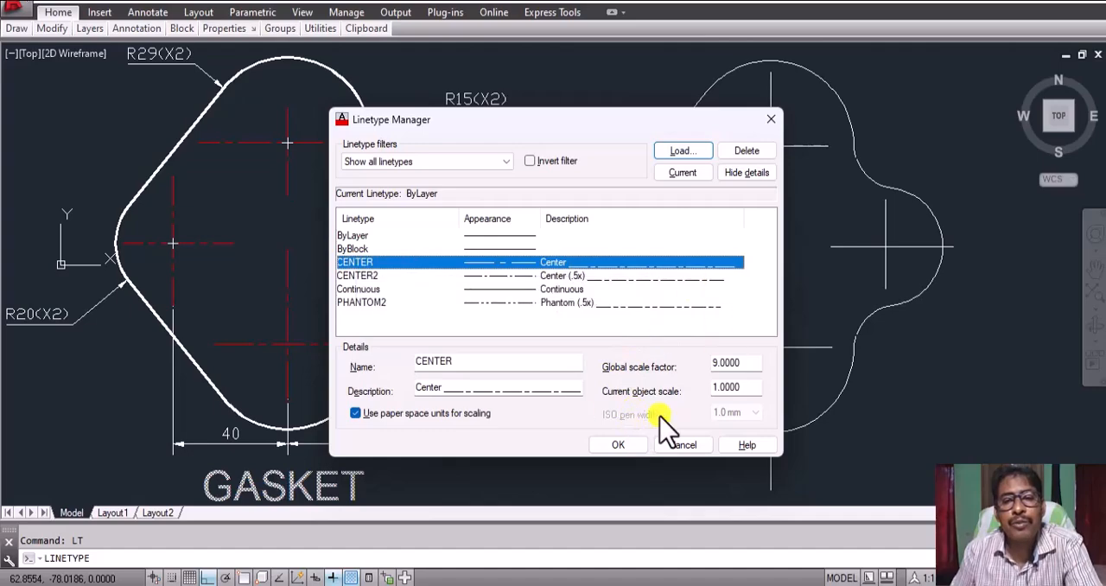
click(619, 445)
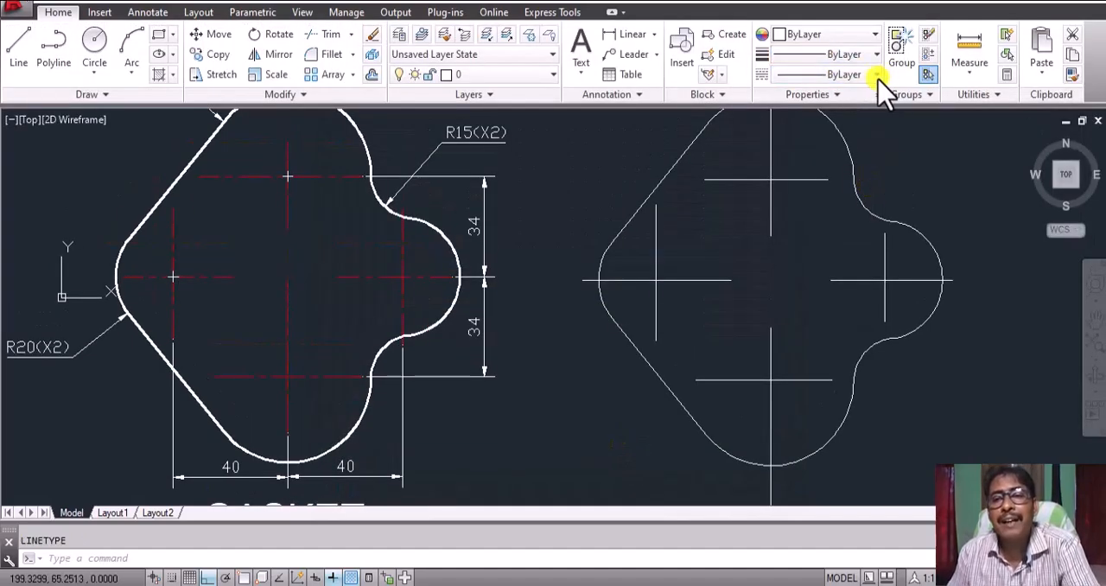
Step: Set the current linetype to CENTER and the current object colour to Red
click(855, 74)
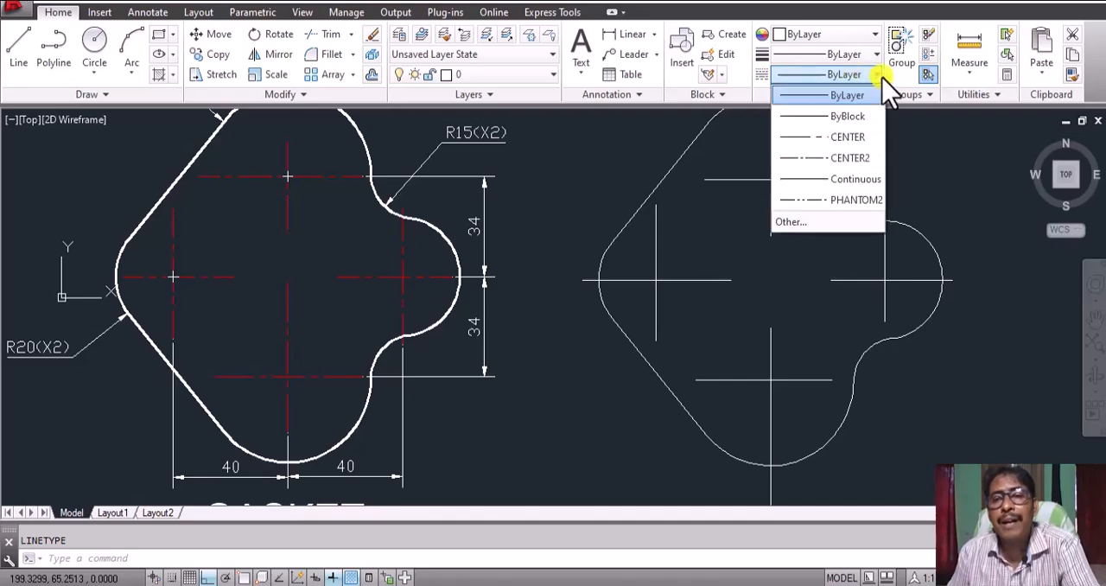
click(850, 138)
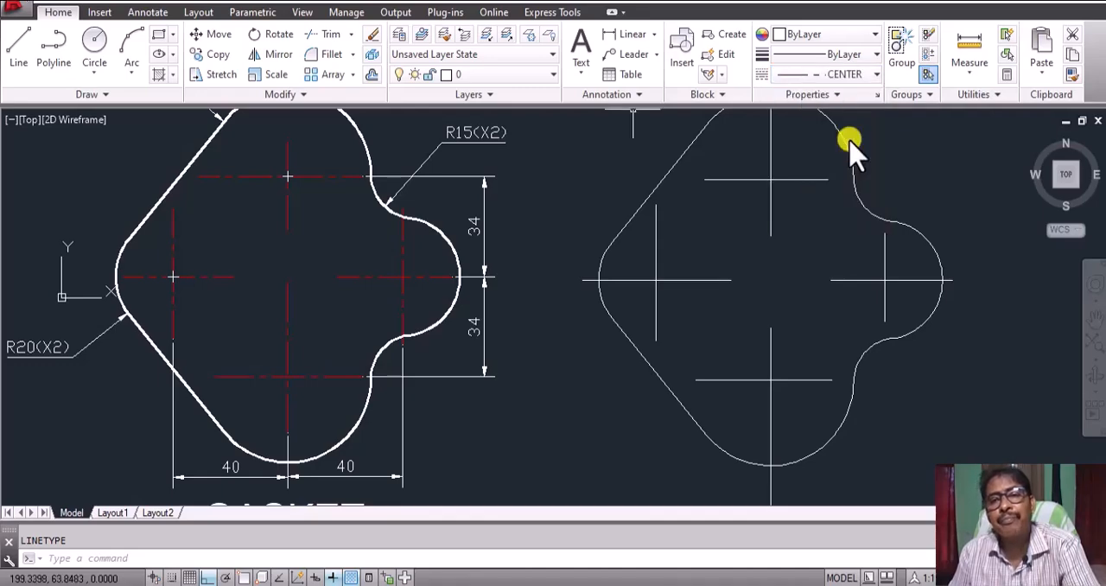
click(875, 34)
click(790, 97)
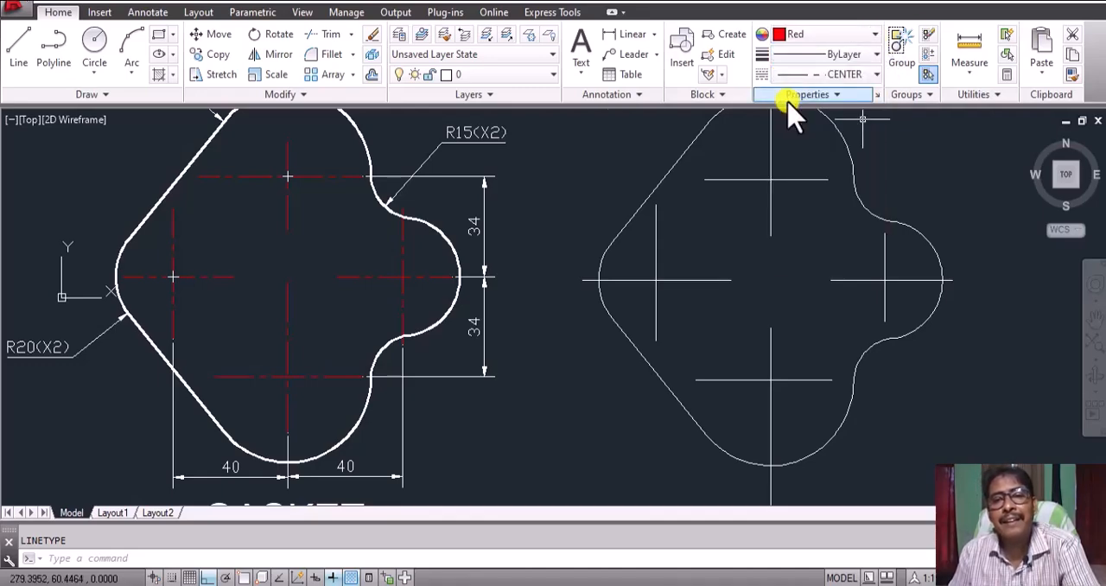
Step: Draw a horizontal sample line about 44 units long between the two gasket drawings, level with the R15(X2) label
click(19, 50)
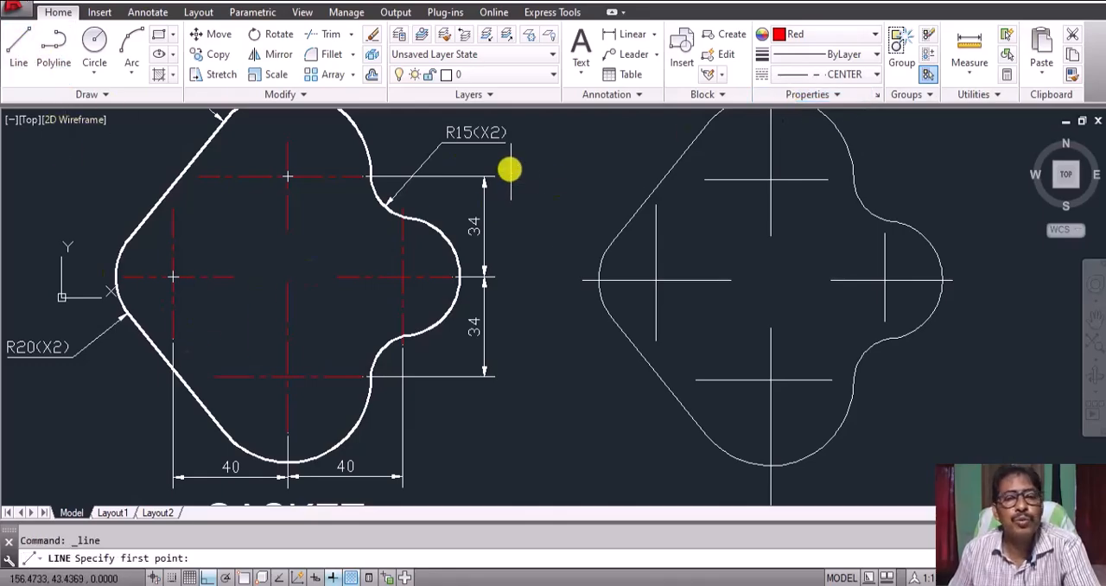
click(534, 134)
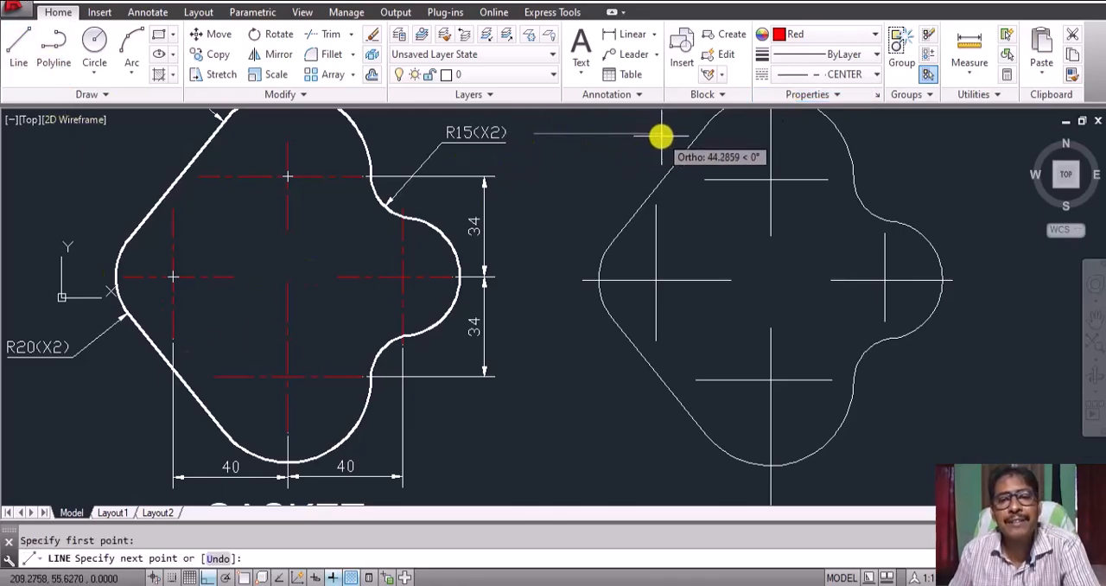
click(660, 135)
key(Return)
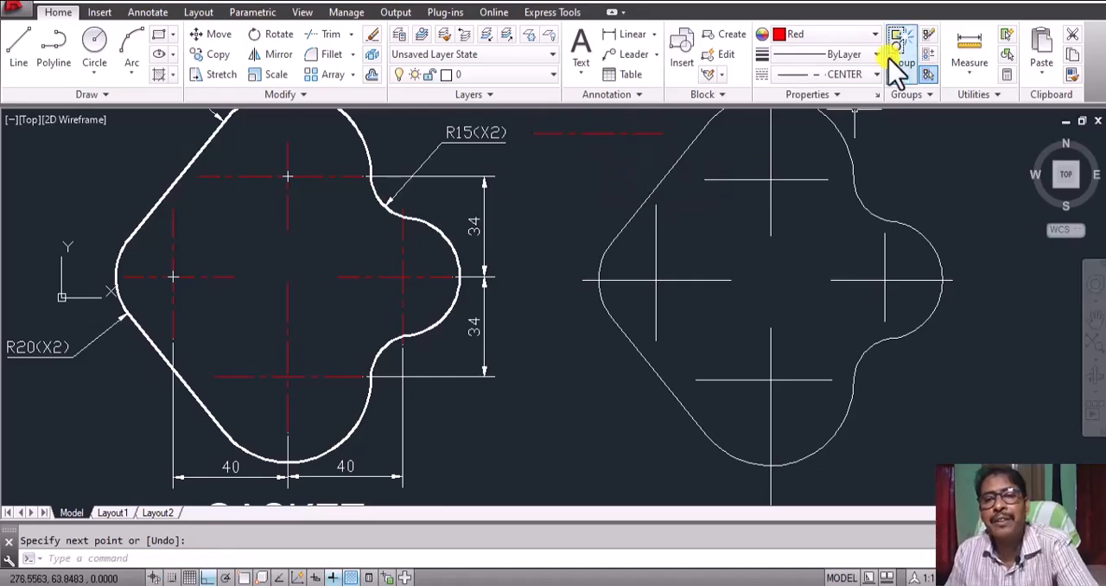
Step: Set the current linetype to CENTER2 and draw a second horizontal sample line just below the first
click(874, 74)
click(848, 157)
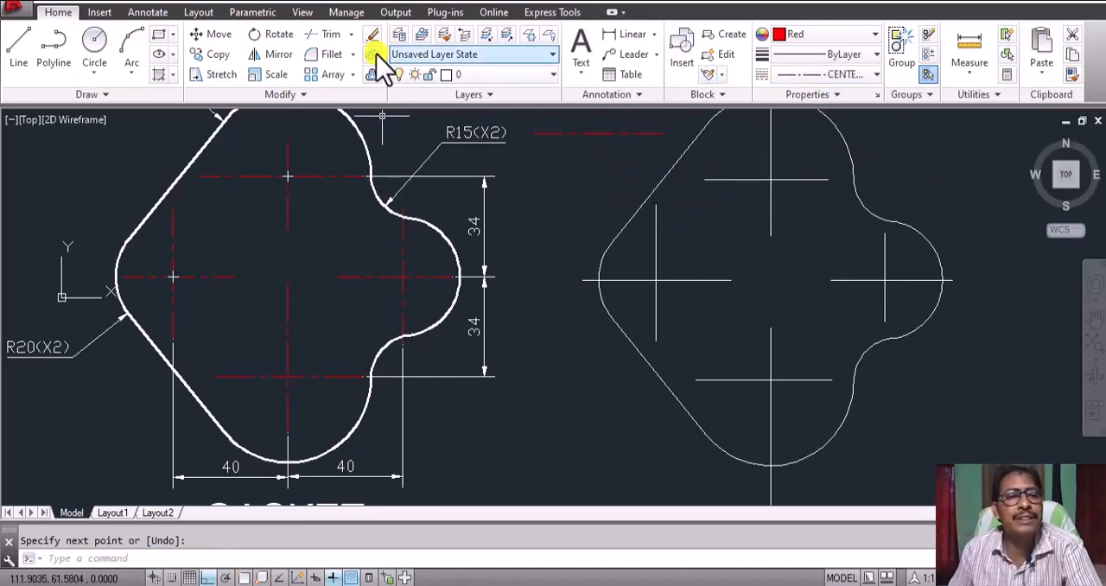
click(18, 45)
click(525, 155)
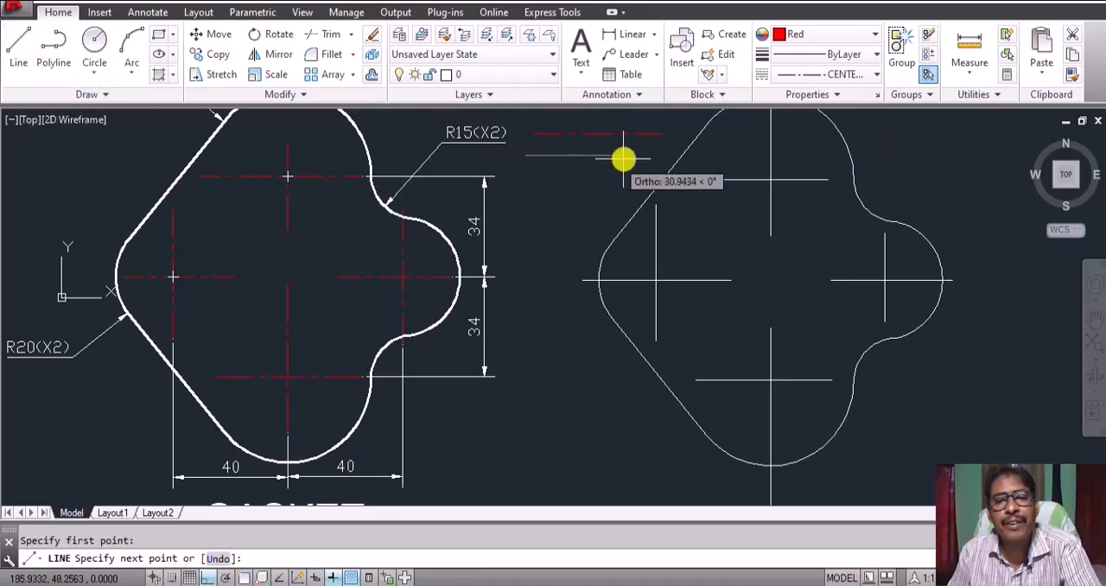
click(662, 157)
key(Return)
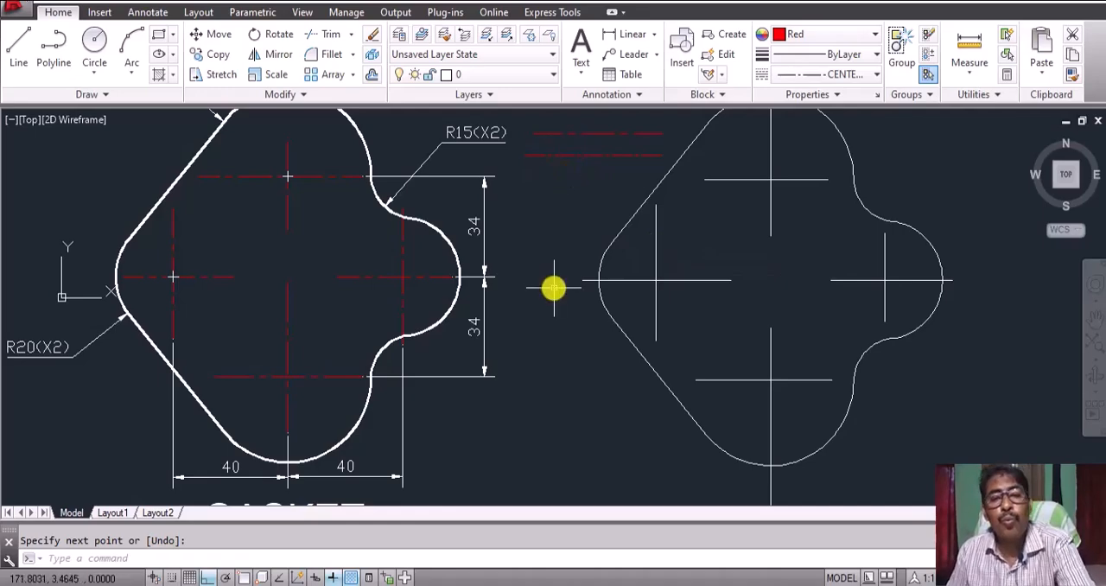
Step: Check the global scale factor in the Linetype Manager and accept the dialog
text(l)
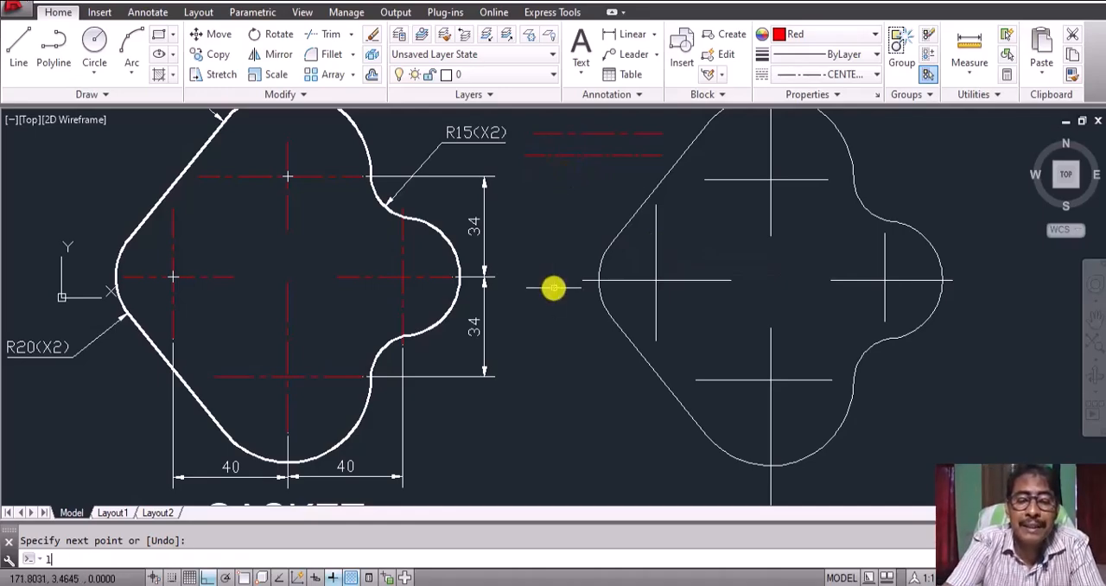
text(t)
key(Return)
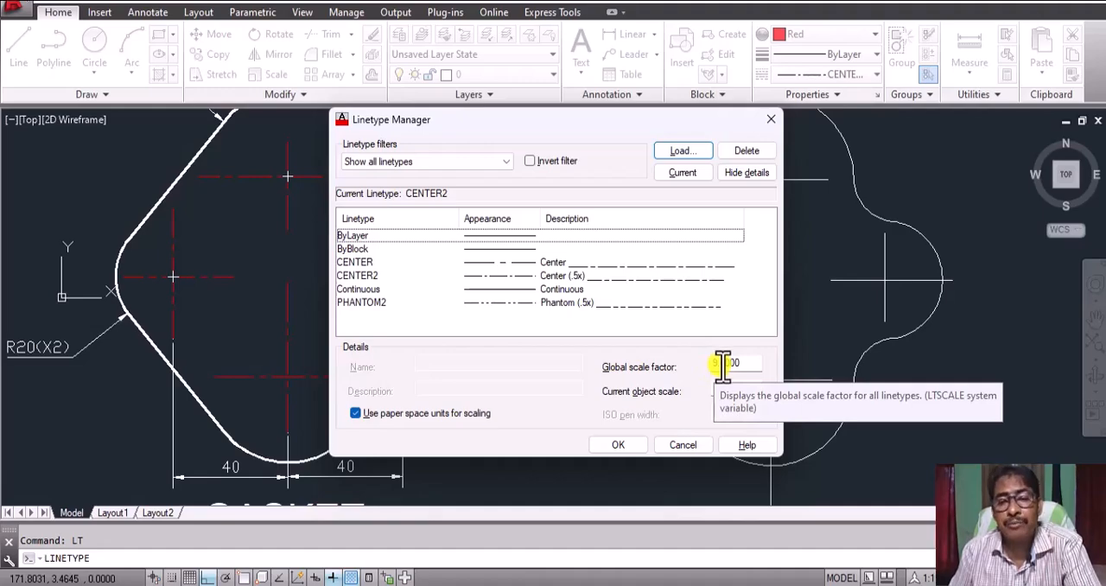
click(615, 446)
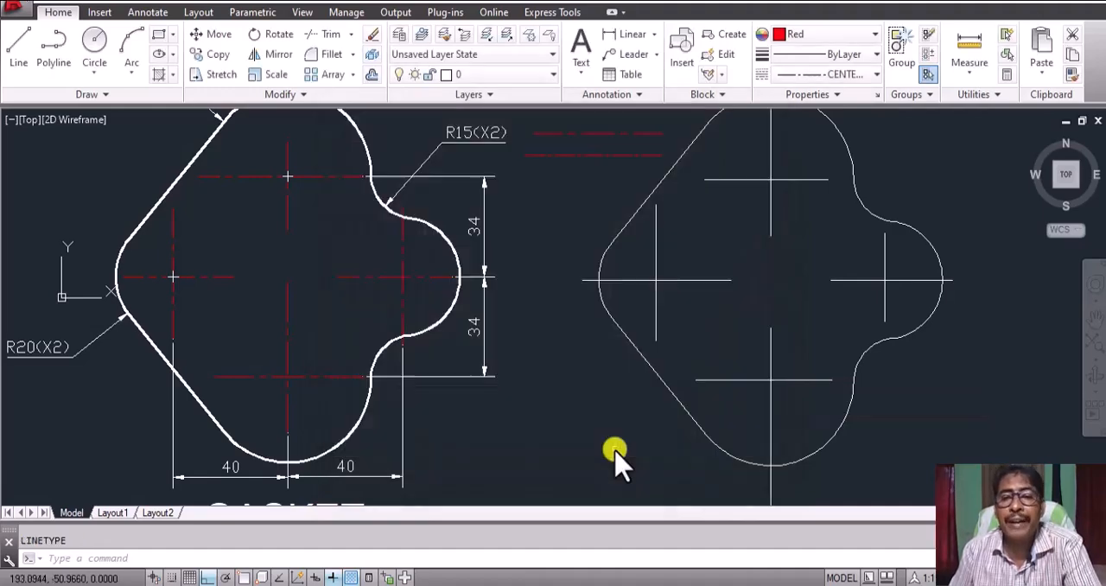
click(622, 11)
click(595, 218)
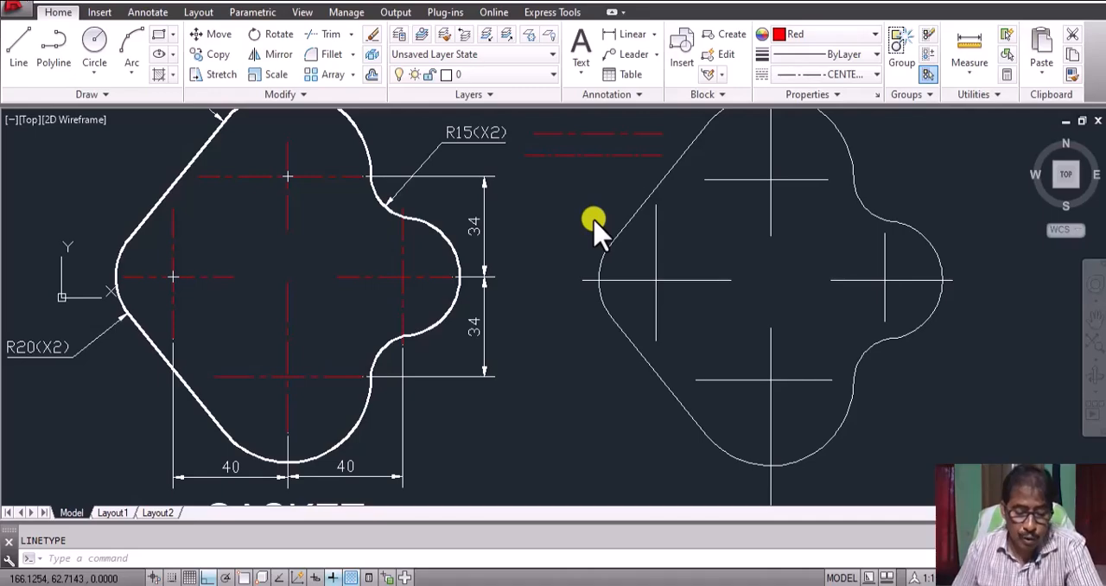
Step: Match the properties of the lower red sample line onto the redrawn gasket's centre lines, except the lower vertical one
text(ma)
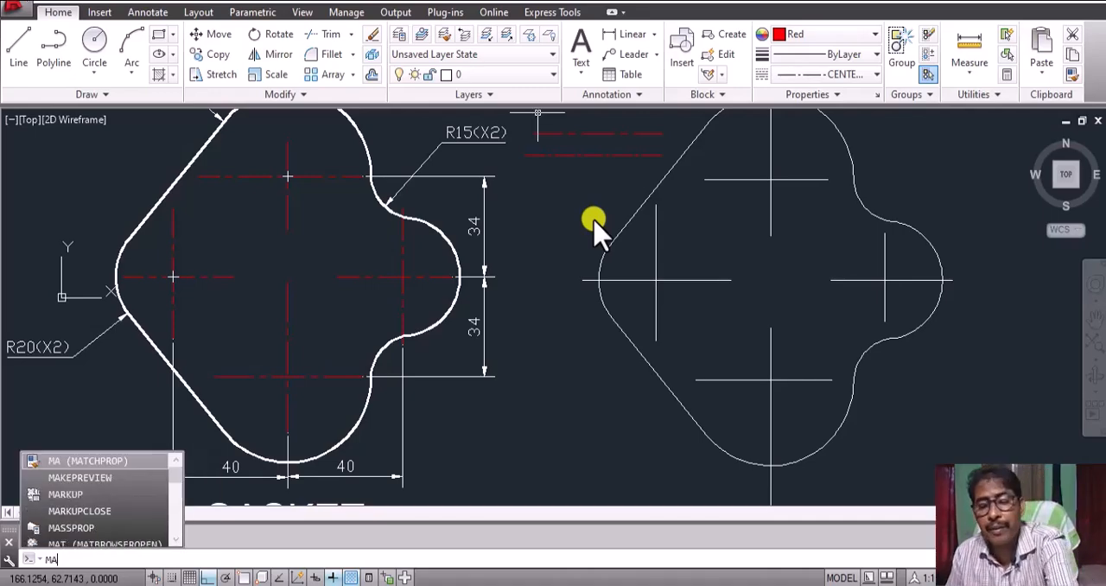
key(Return)
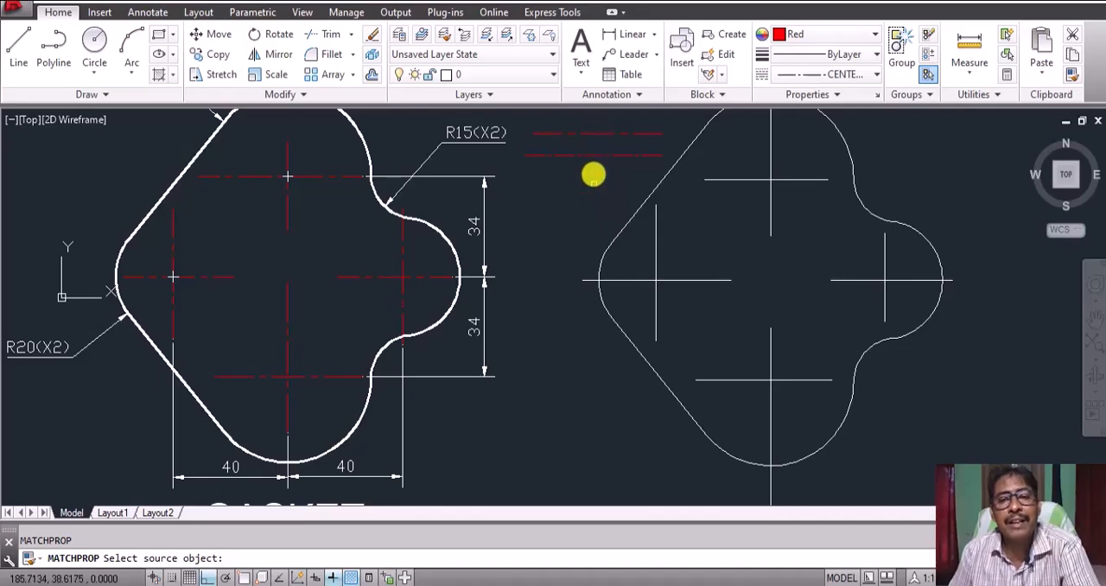
click(591, 155)
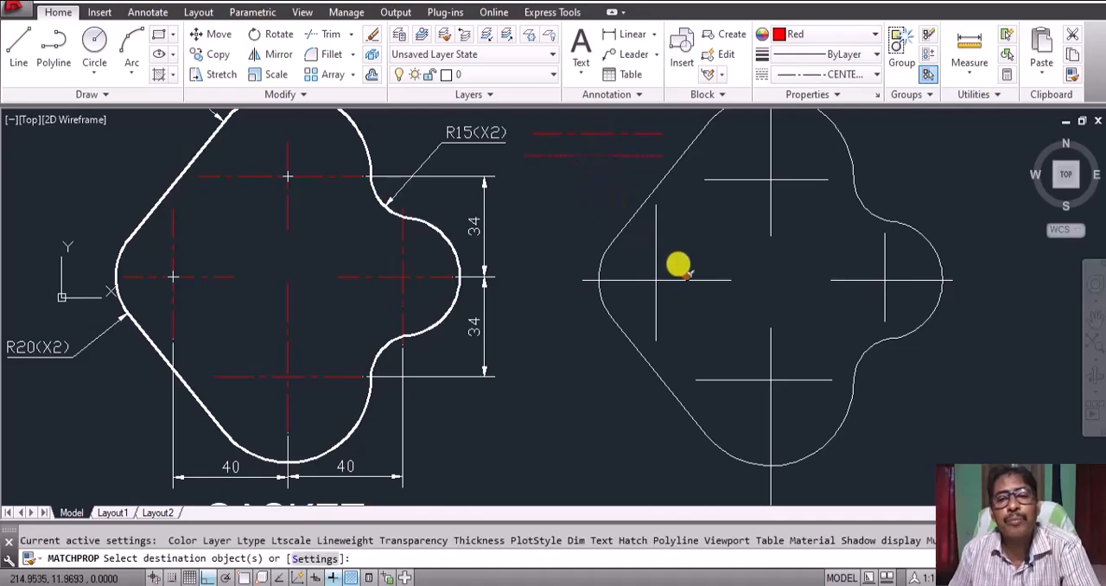
click(657, 256)
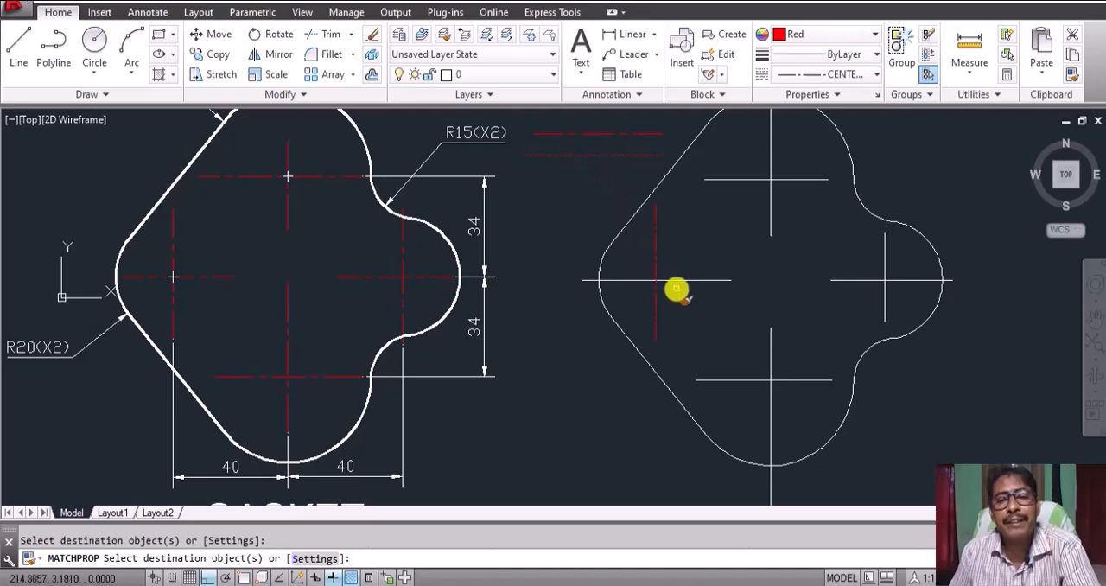
click(673, 279)
click(724, 180)
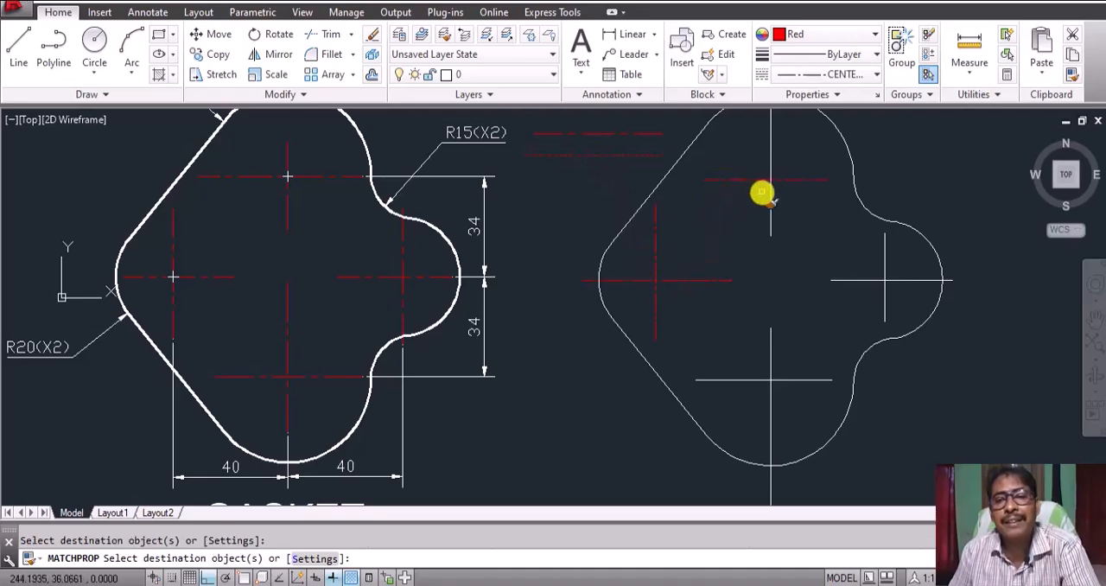
click(770, 197)
click(843, 280)
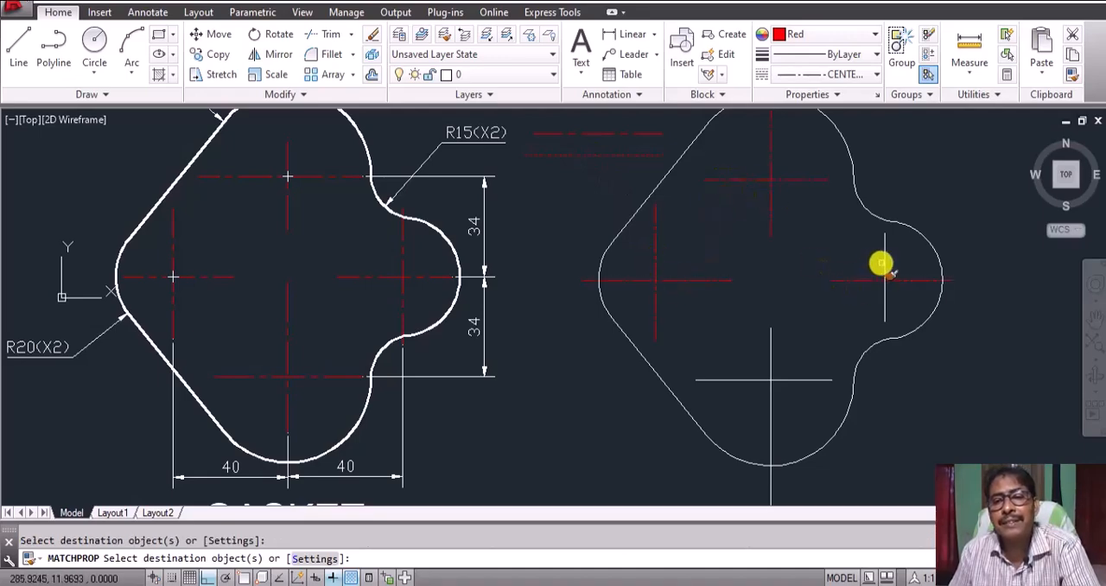
click(812, 380)
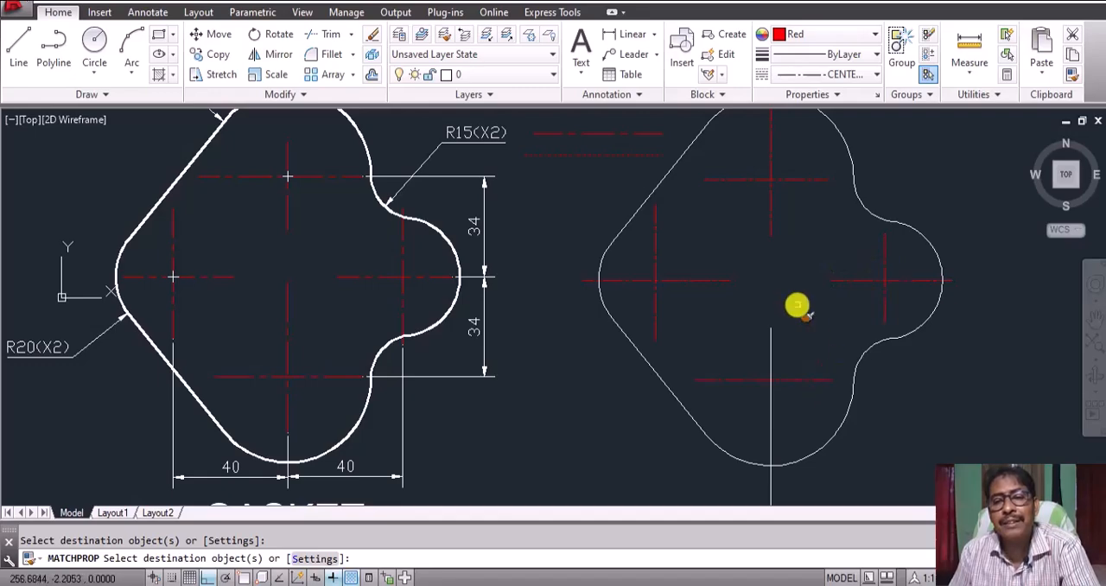
right_click(803, 312)
click(808, 315)
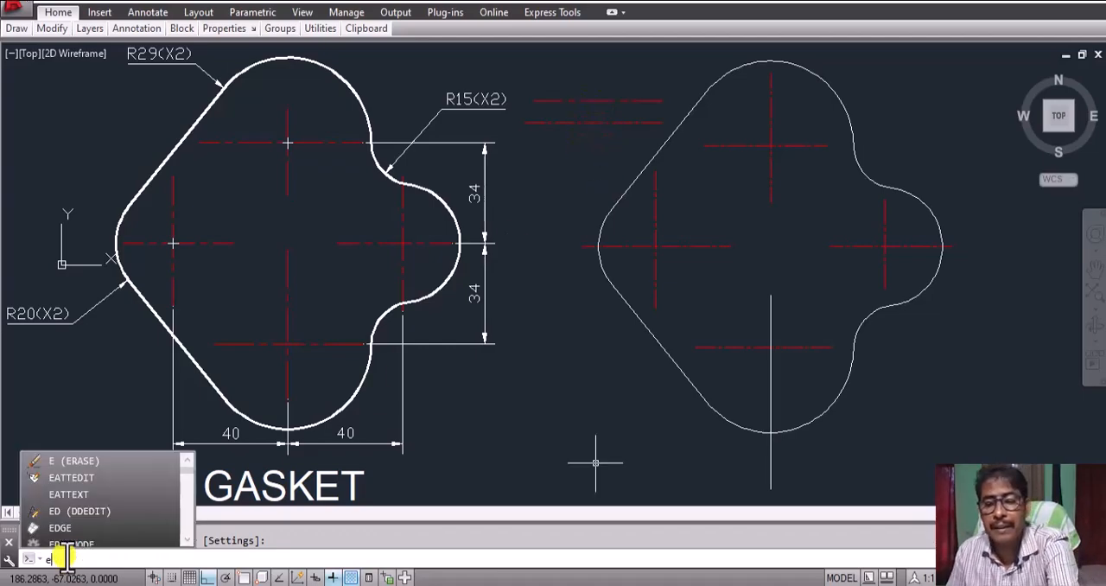
Step: Erase the two red sample lines between the gasket drawings
key(Return)
click(627, 141)
click(563, 79)
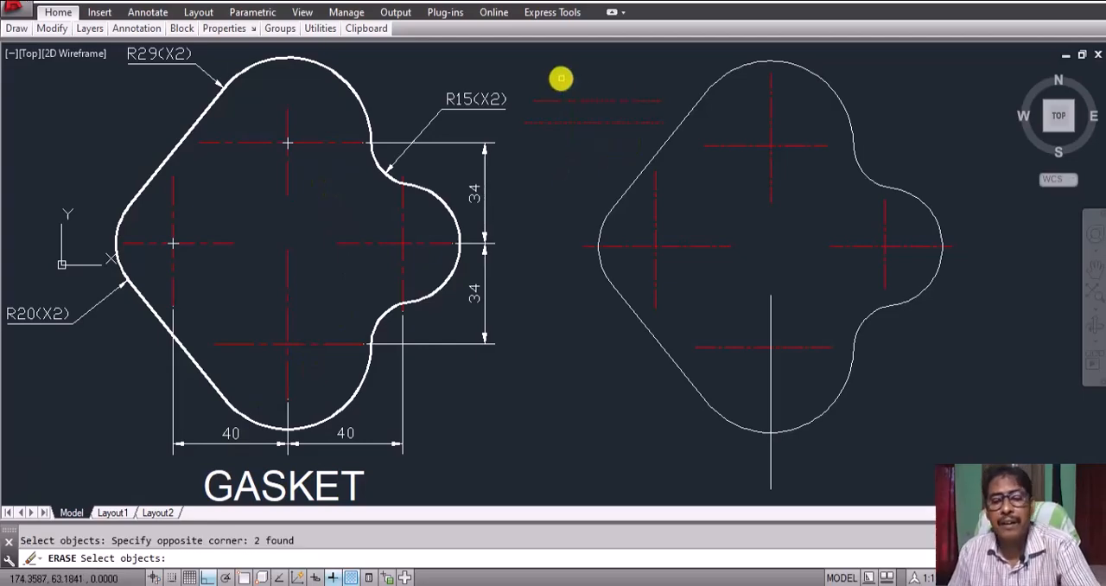
key(Return)
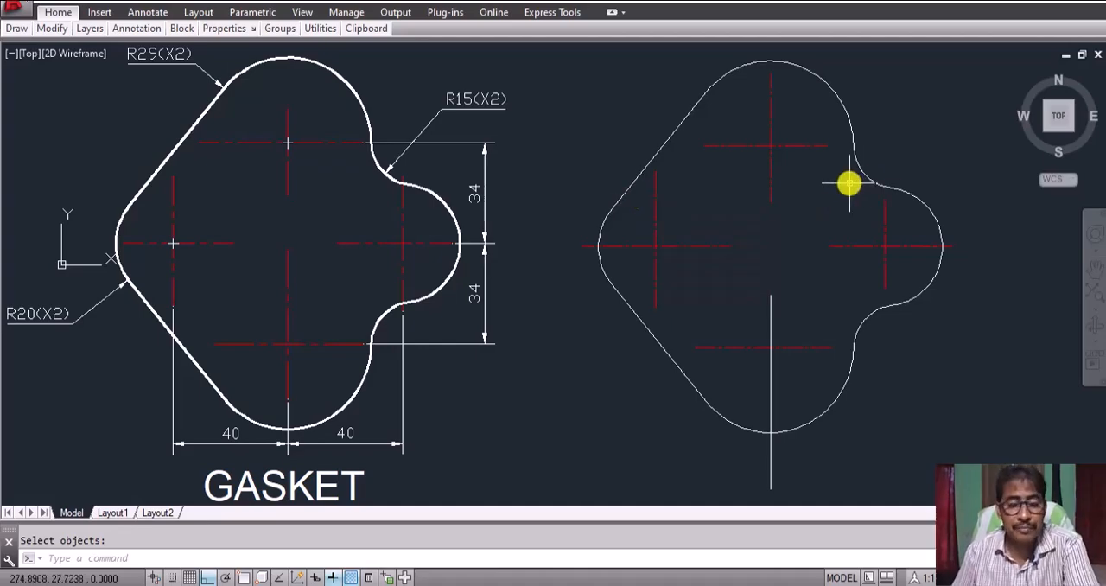
Step: Turn on object snap and add a vertical linear dimension from the redrawn gasket's upper horizontal centre line to its right-hand middle one
text(dli)
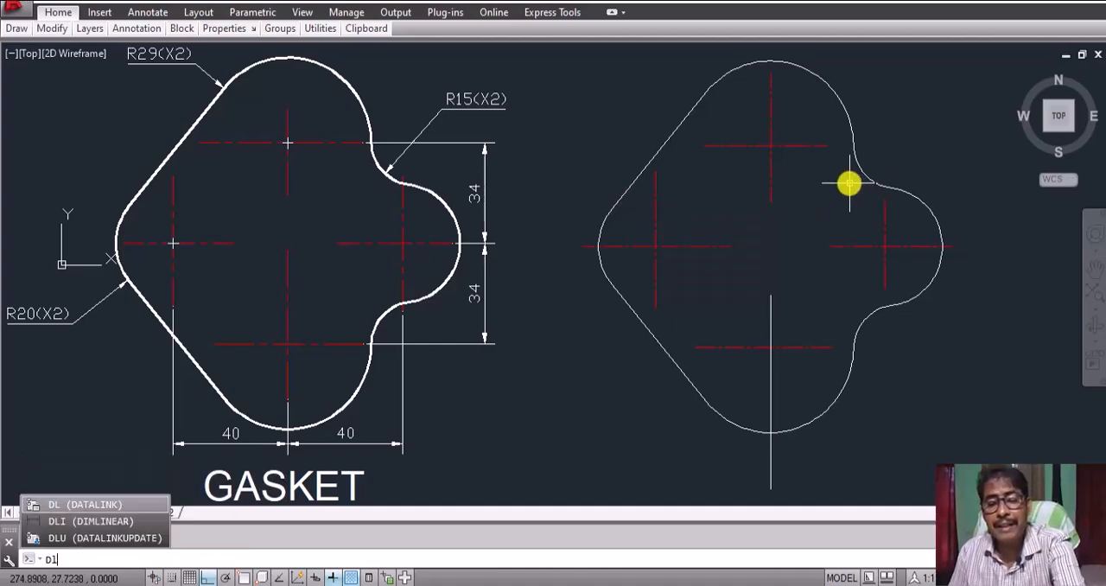
key(Return)
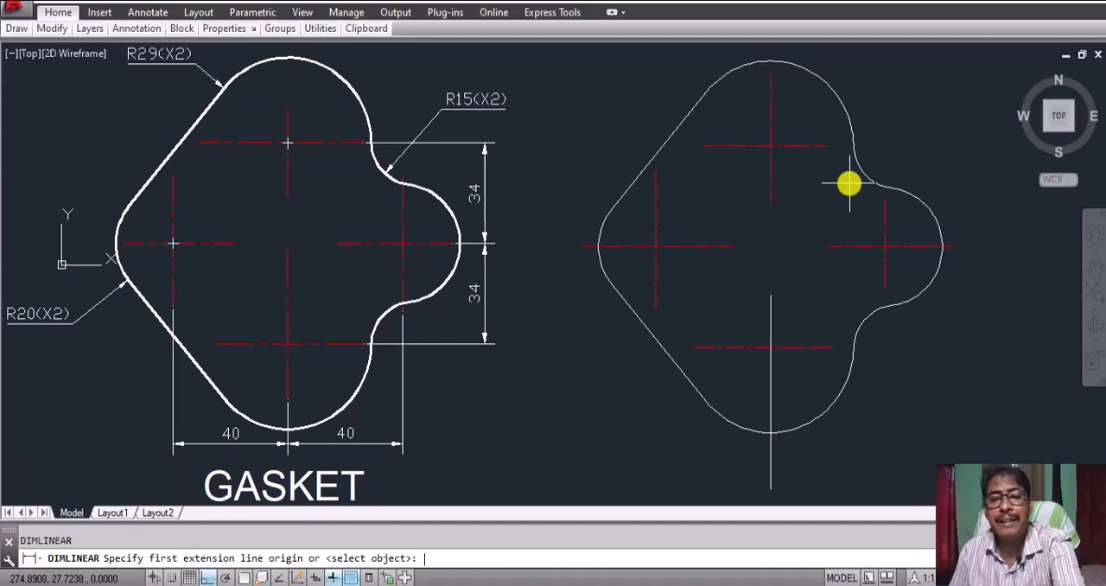
click(261, 577)
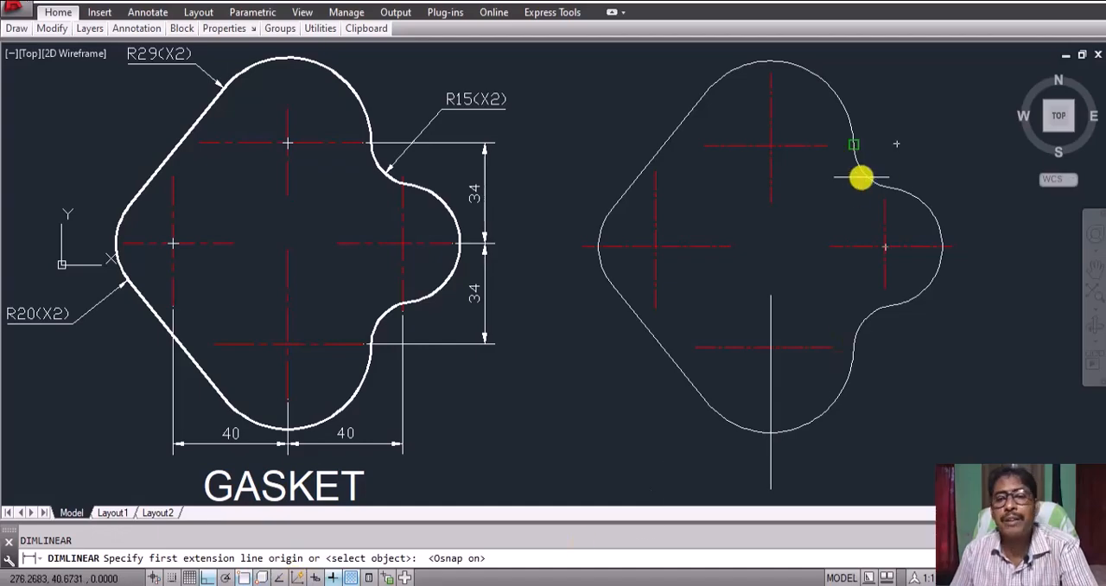
click(829, 147)
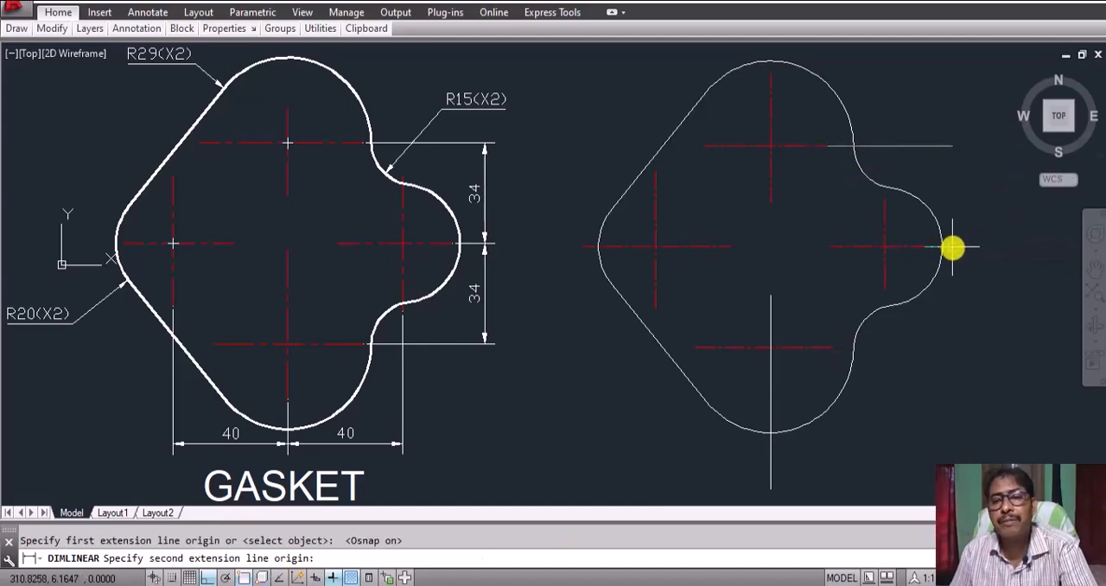
click(953, 248)
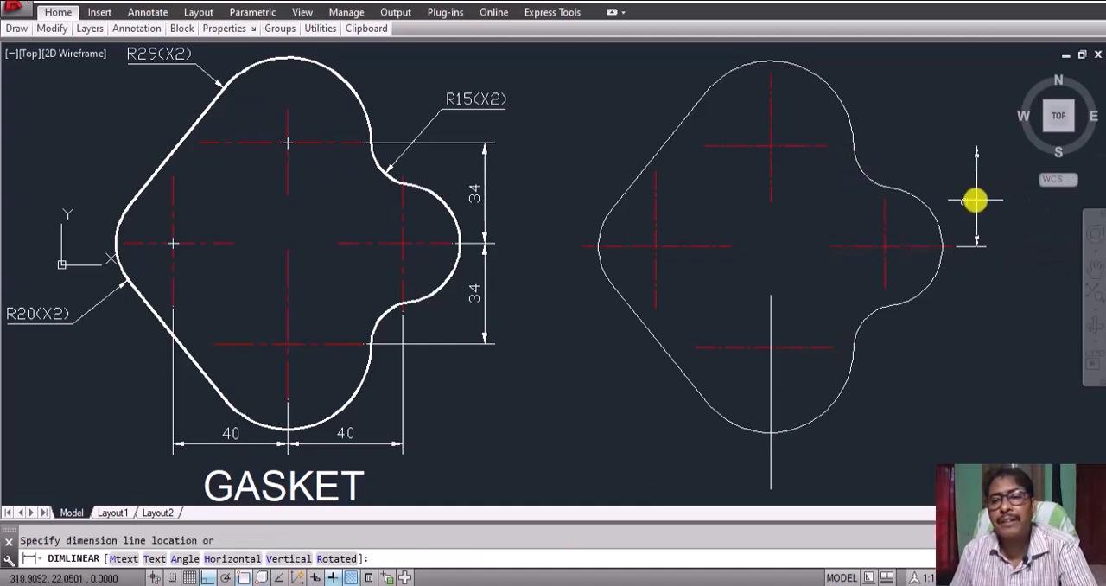
click(968, 194)
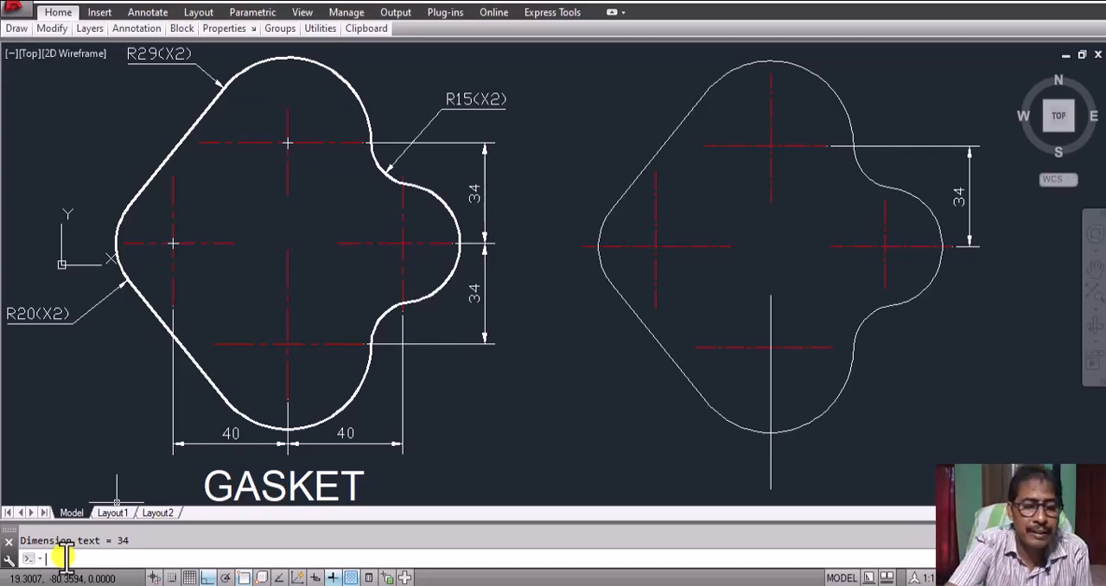
Step: Continue the vertical dimension down to the end of the redrawn gasket's lower horizontal centre line
text(DCO)
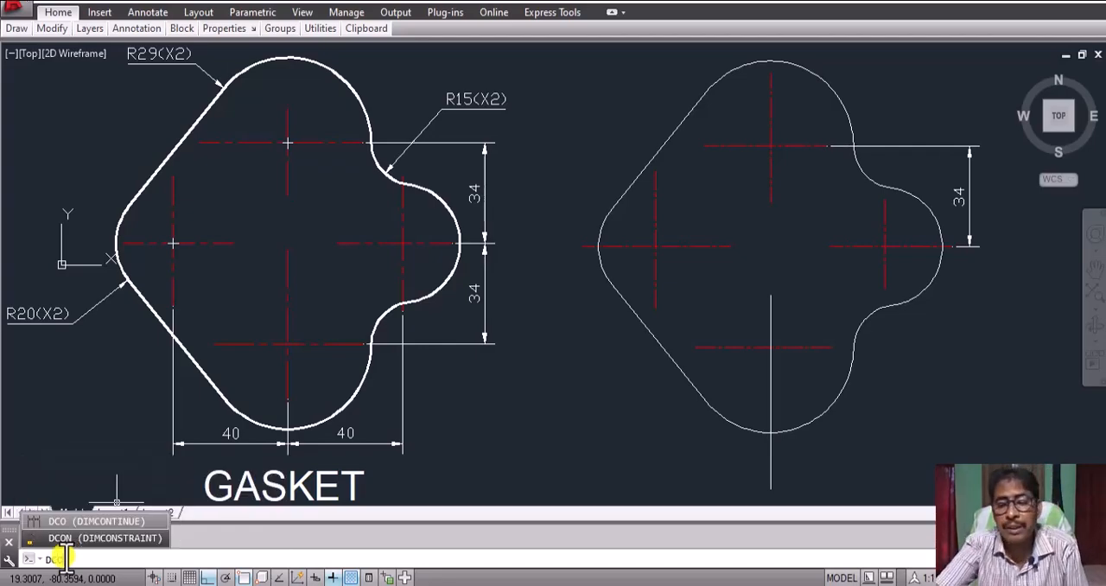
key(Return)
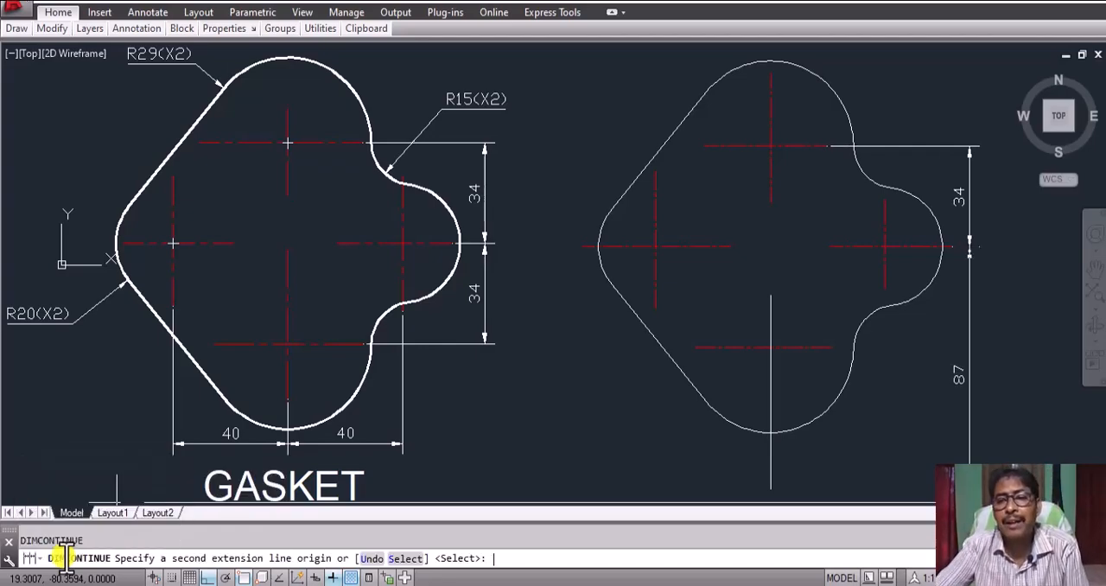
click(831, 348)
key(Return)
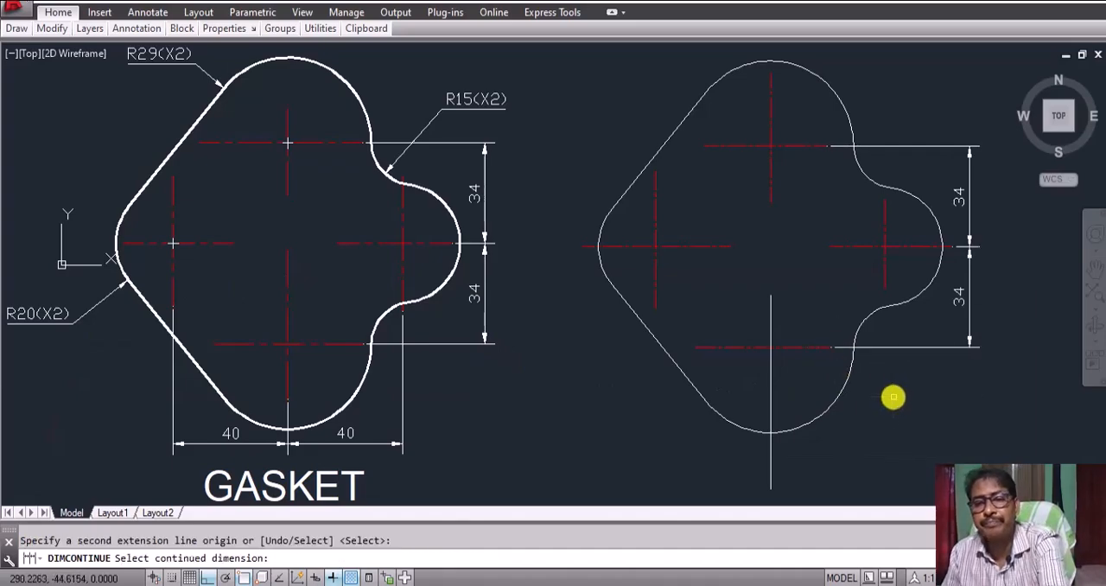
key(Return)
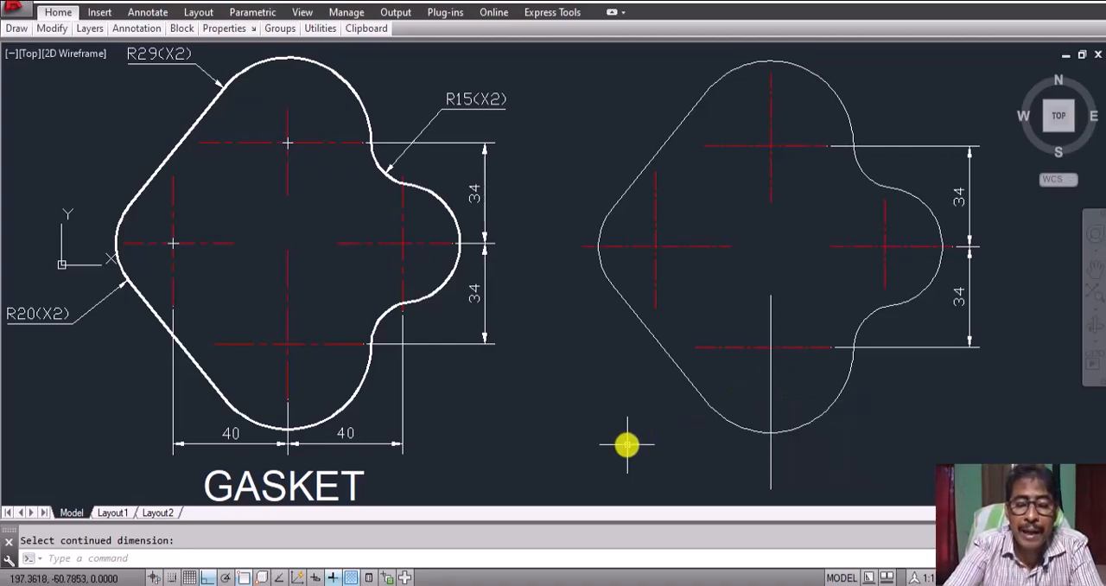
Step: Match the properties of the left horizontal centre line onto the redrawn gasket's white lower vertical centre line
text(ma)
key(Return)
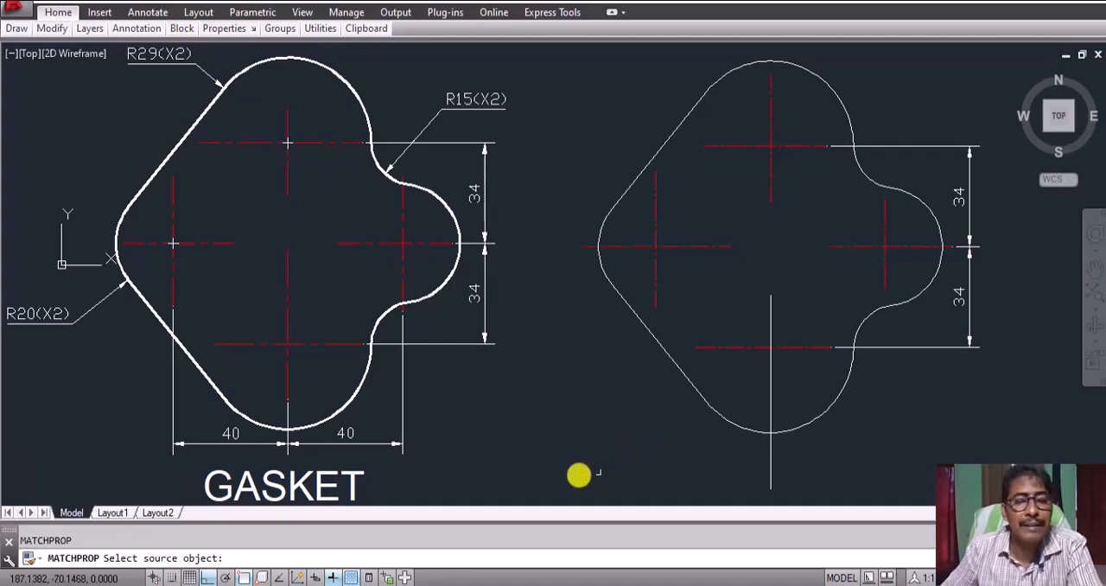
click(700, 246)
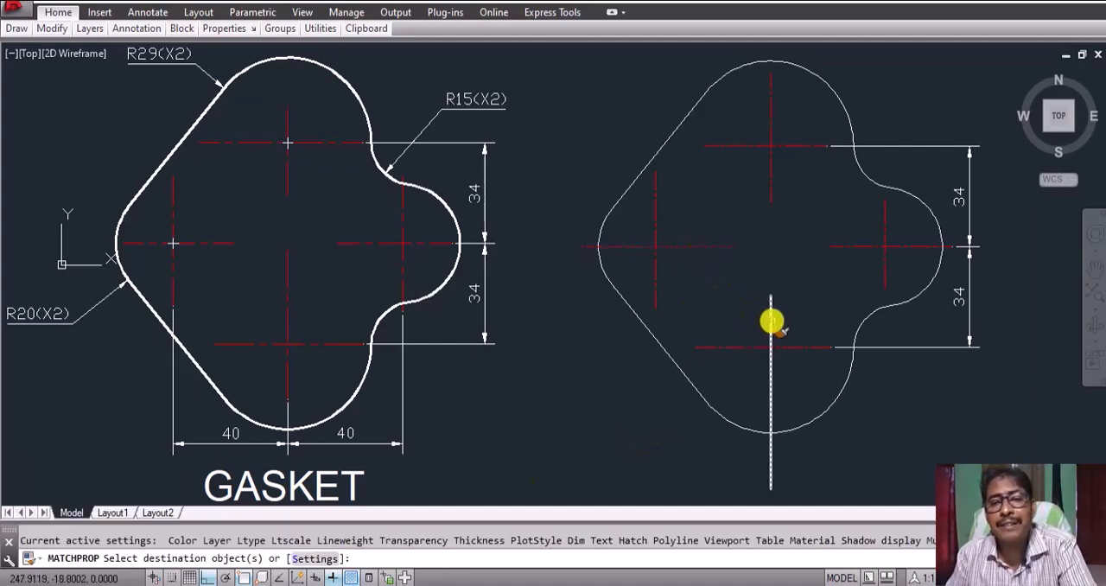
click(772, 315)
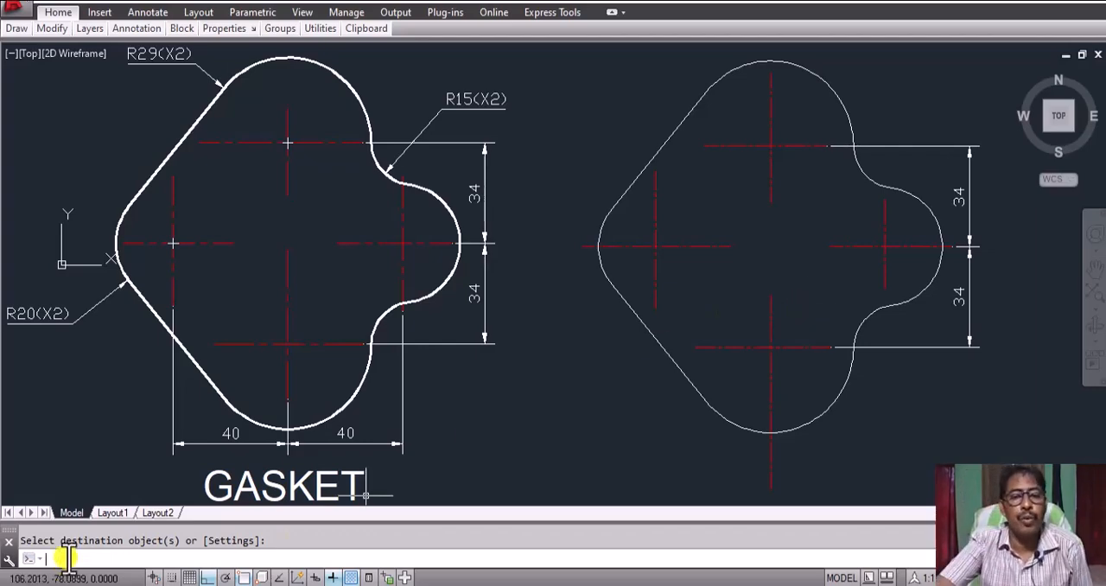
Step: Add a horizontal linear dimension below the redrawn gasket between its right vertical and lower middle vertical centre lines
text(DL)
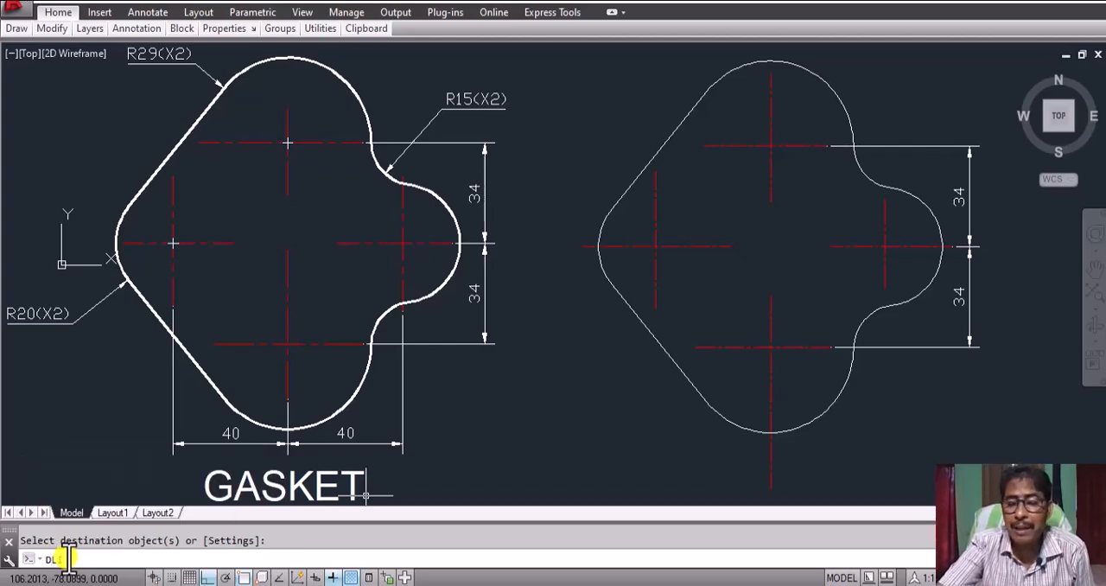
key(Return)
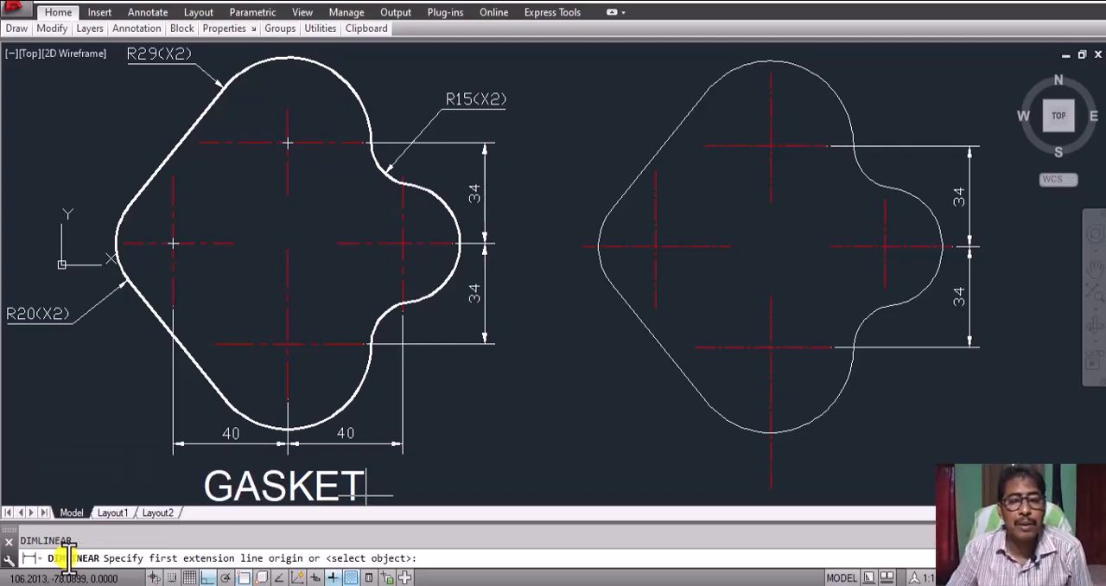
click(883, 290)
click(771, 482)
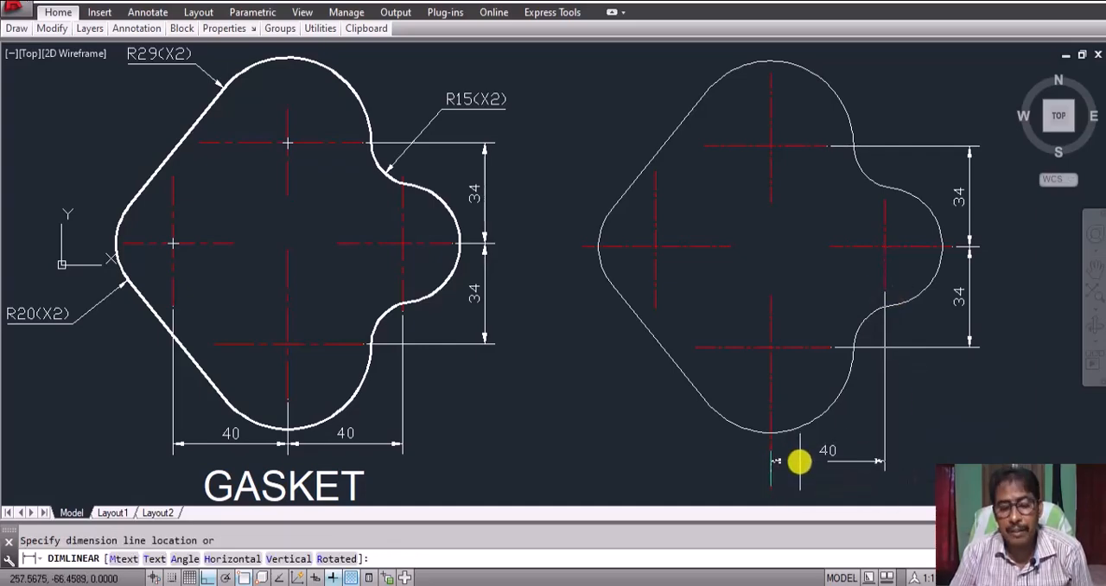
click(800, 453)
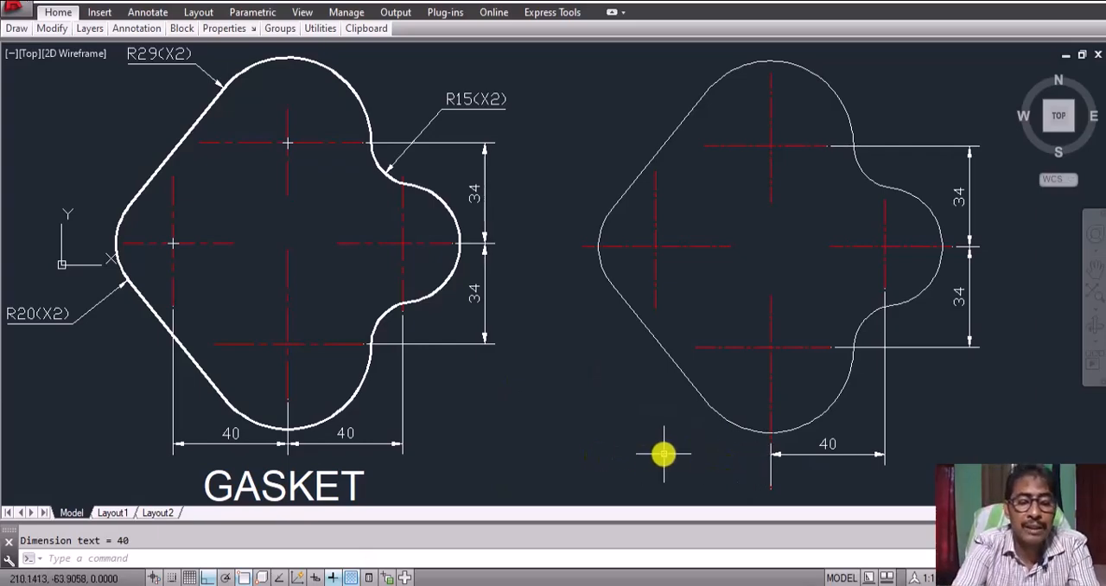
Step: Continue the horizontal dimension to the lower end of the redrawn gasket's left vertical centre line
text(DCO)
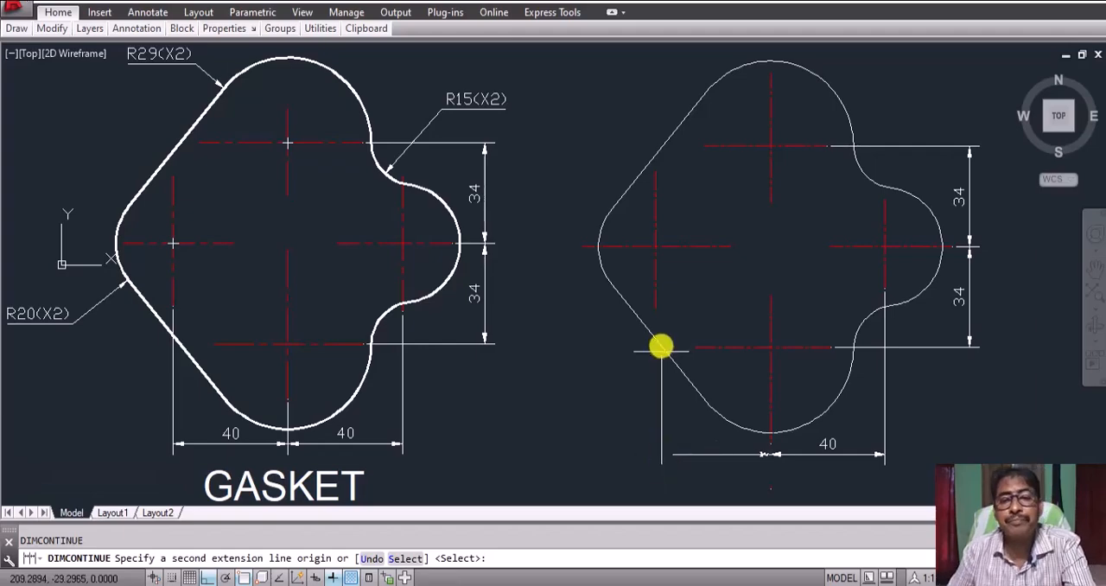
click(654, 311)
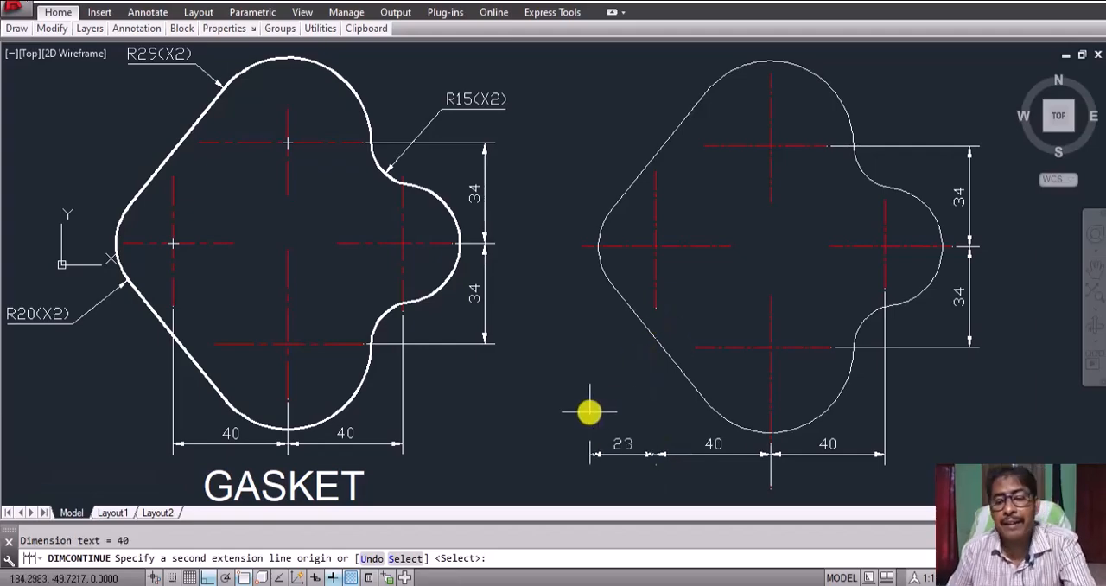
key(Return)
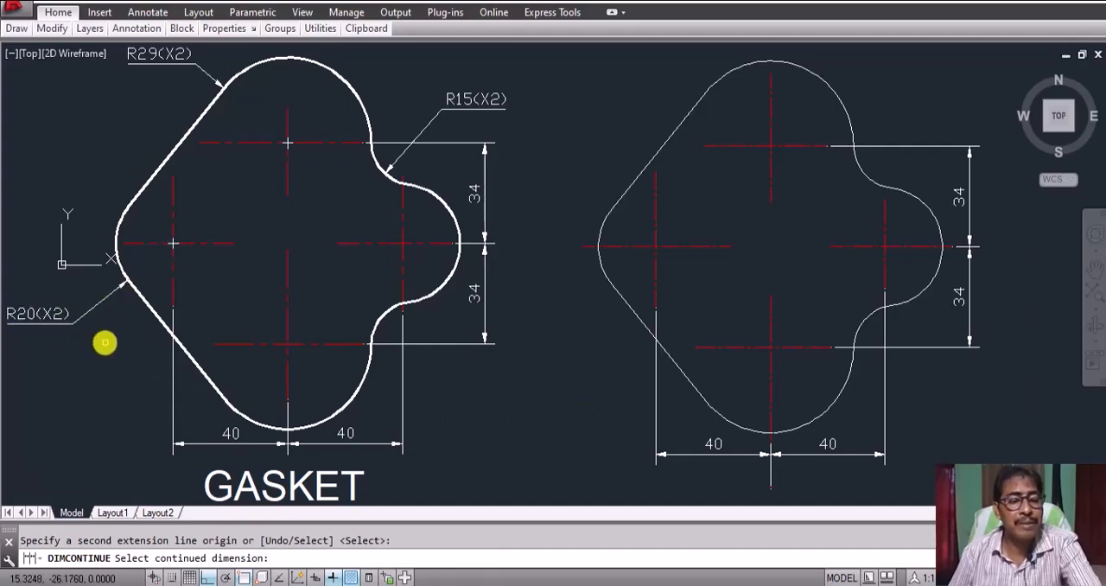
key(Escape)
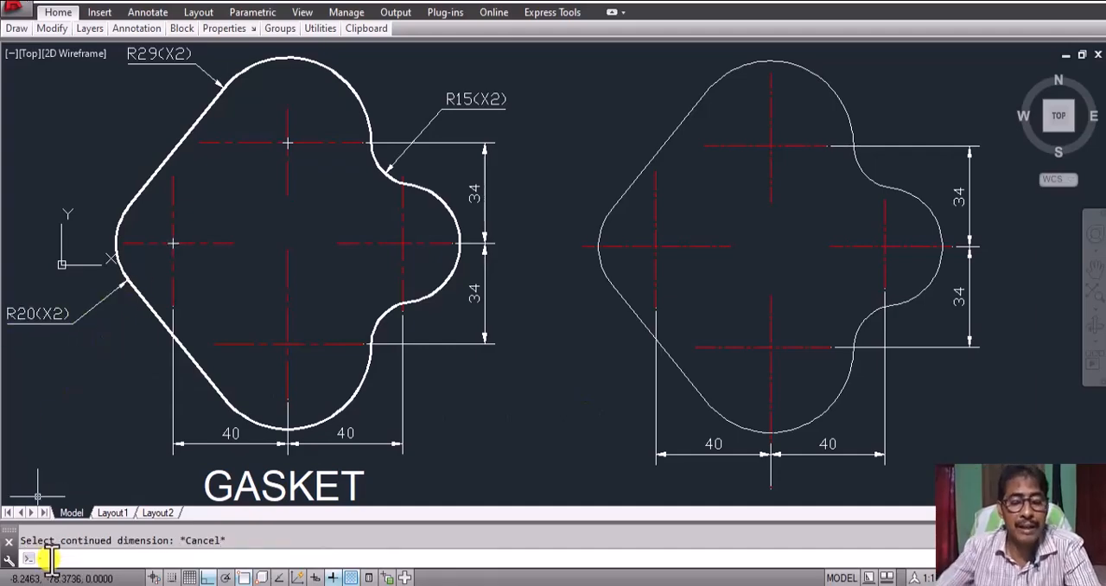
Step: Add a radius dimension to the redrawn gasket's large upper arc, placing its text outside the outline at the upper left
text(dra)
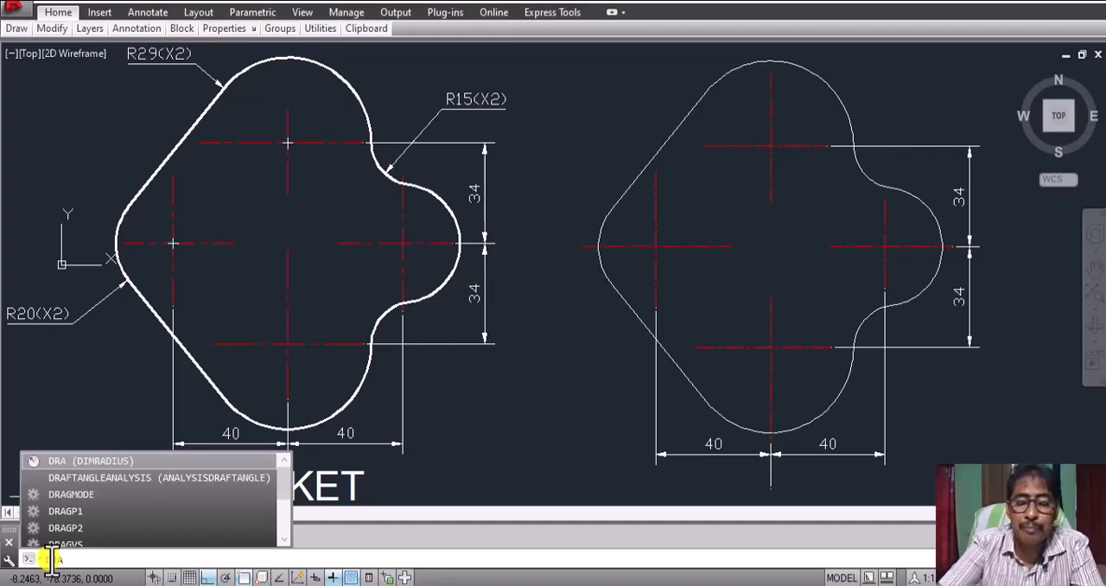
key(Return)
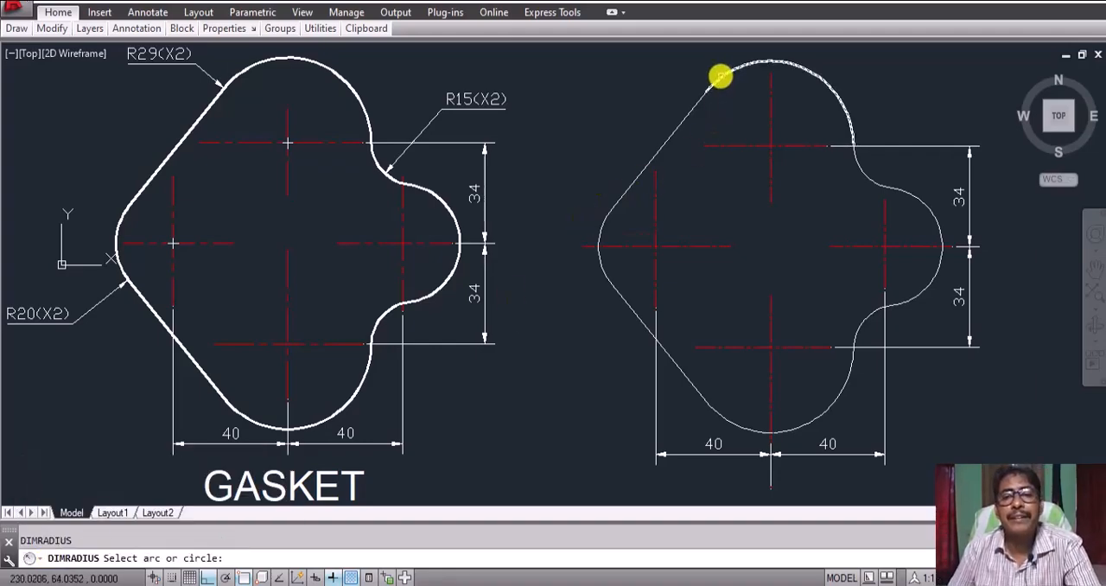
click(719, 77)
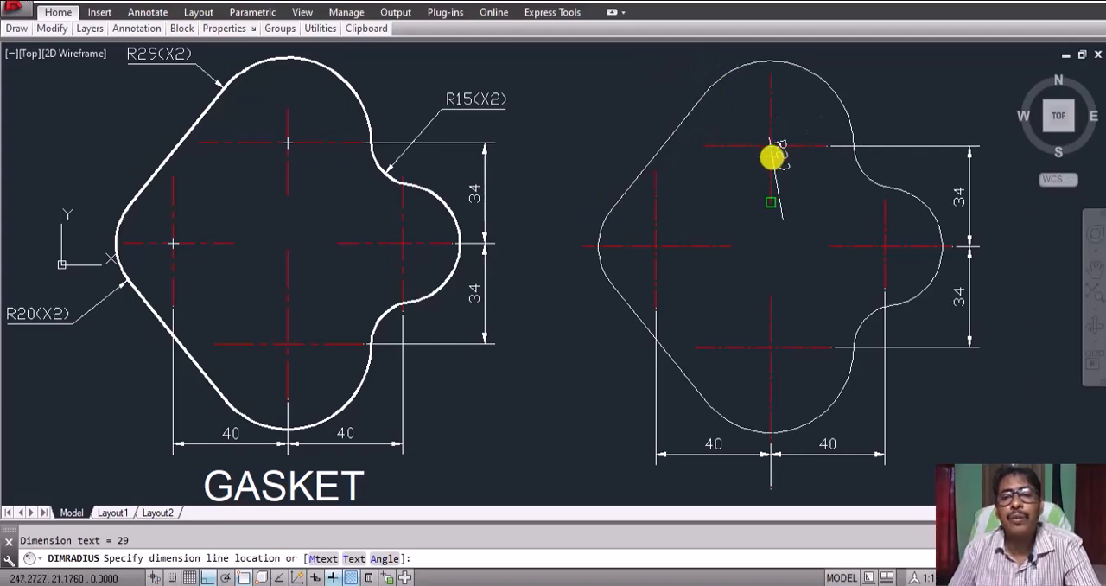
click(694, 75)
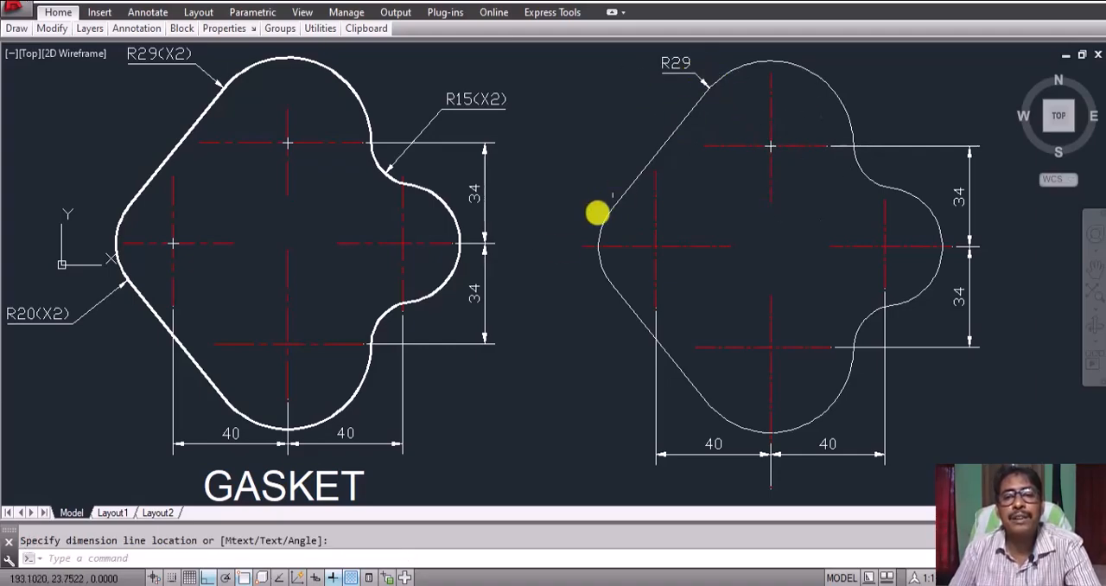
Step: Add a radius dimension to the redrawn gasket's left corner arc, placing its text outside and slightly below the arc
right_click(531, 329)
click(574, 22)
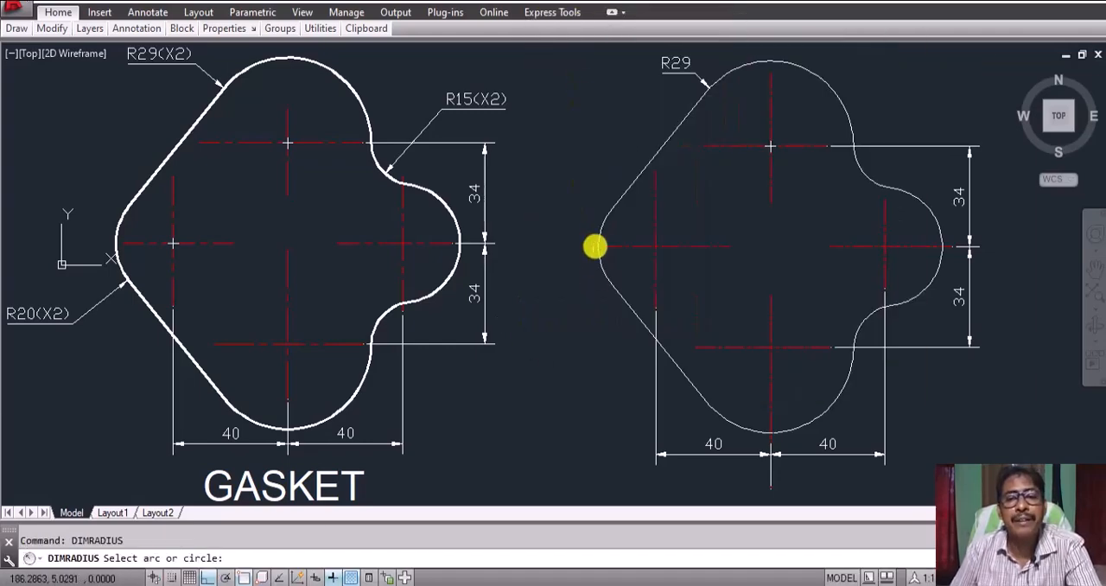
click(599, 259)
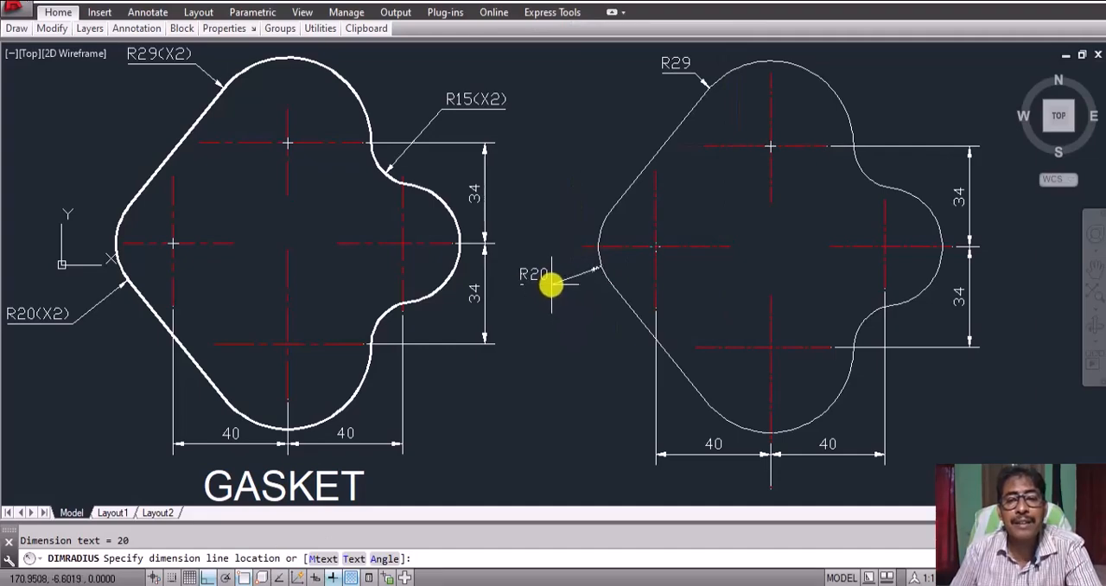
click(550, 281)
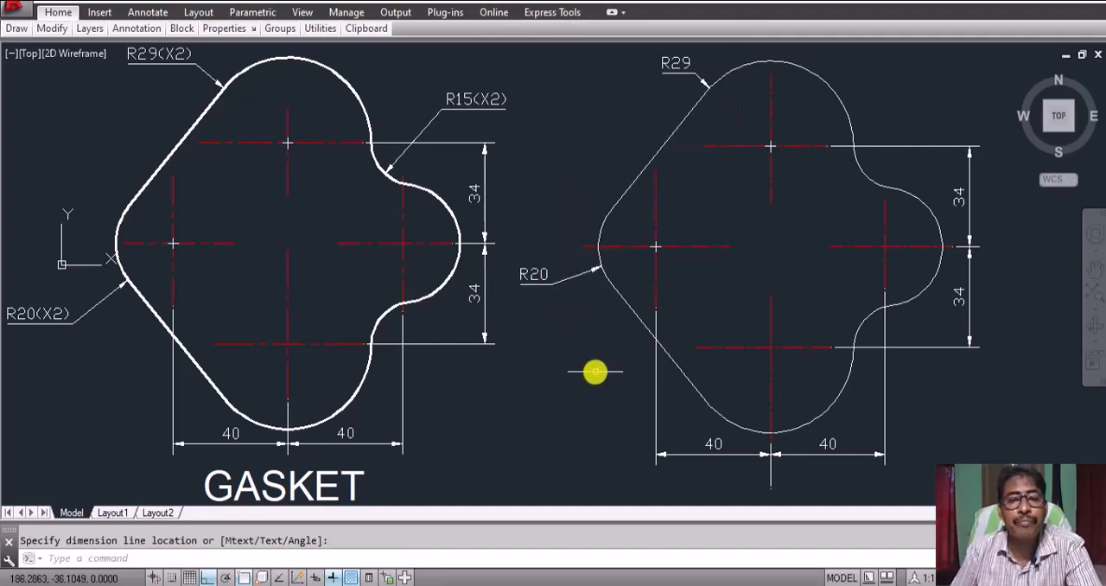
Step: Add a radius dimension to the redrawn gasket's upper concave fillet arc, placing it just outside the outline
right_click(581, 119)
click(602, 135)
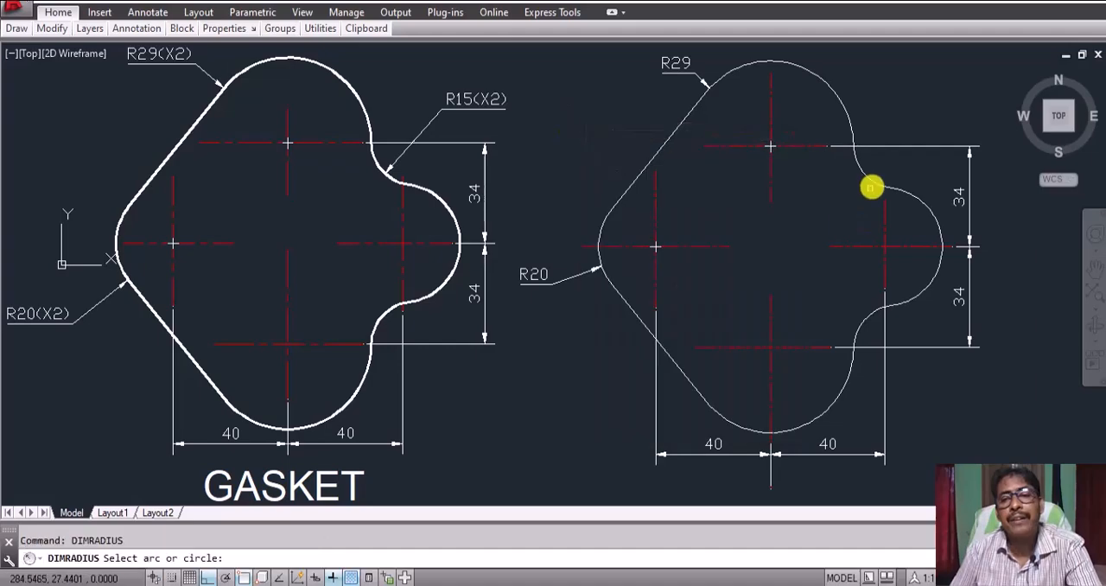
click(866, 177)
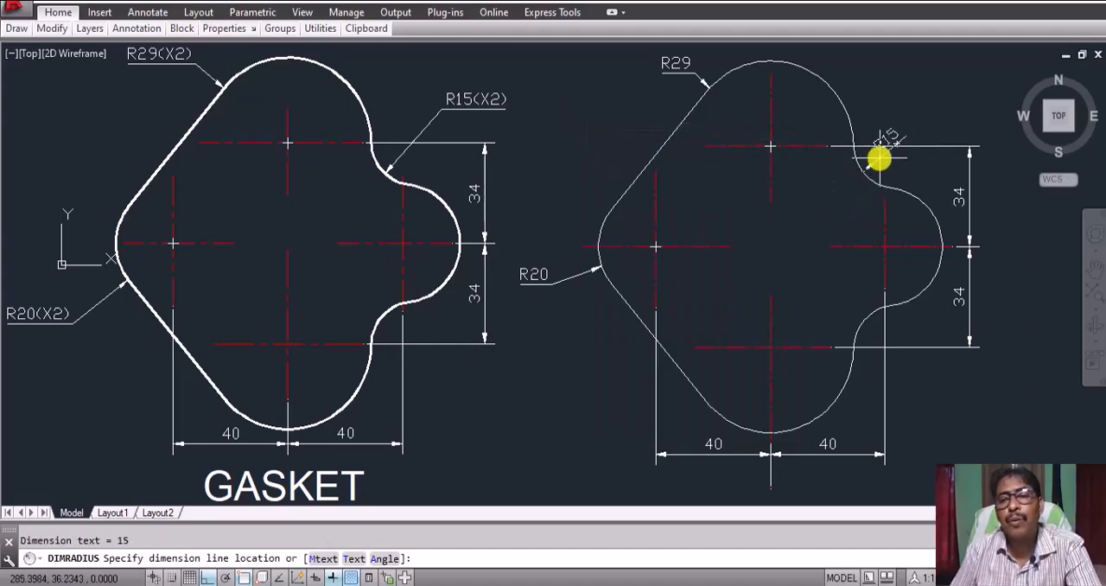
click(878, 157)
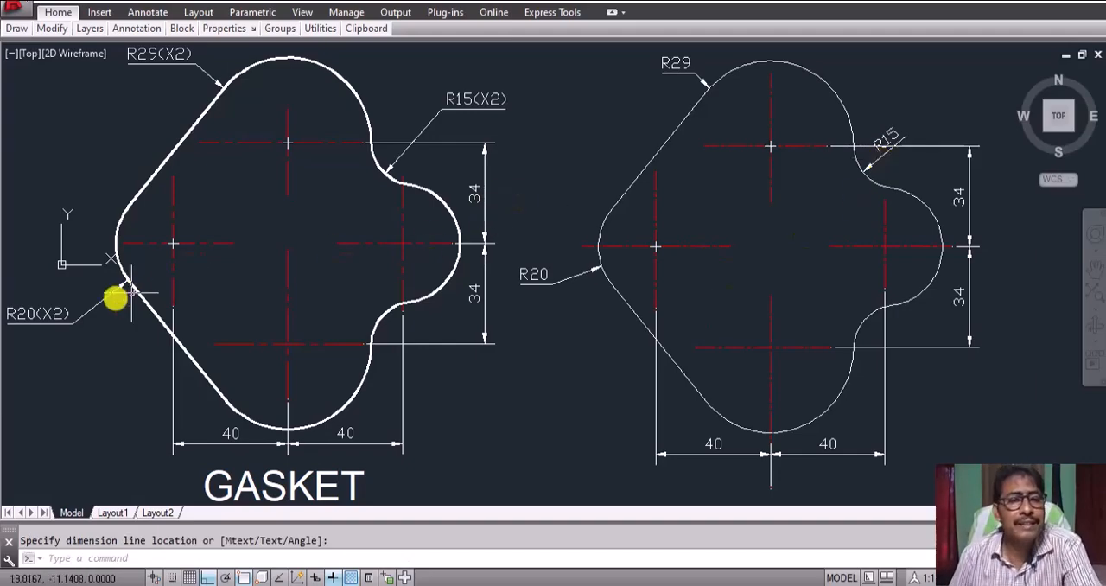
click(534, 274)
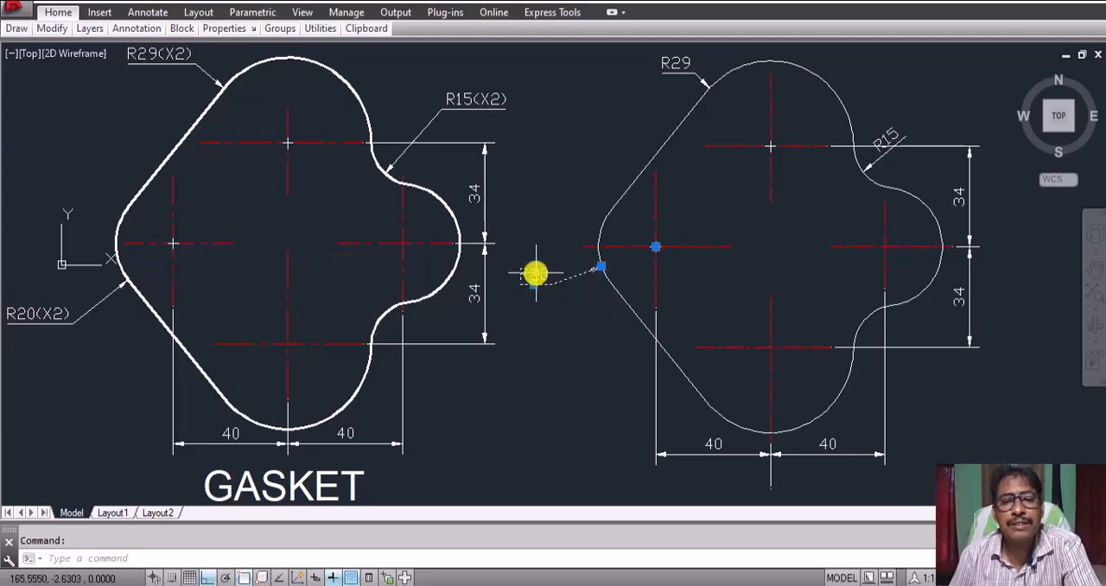
double_click(536, 273)
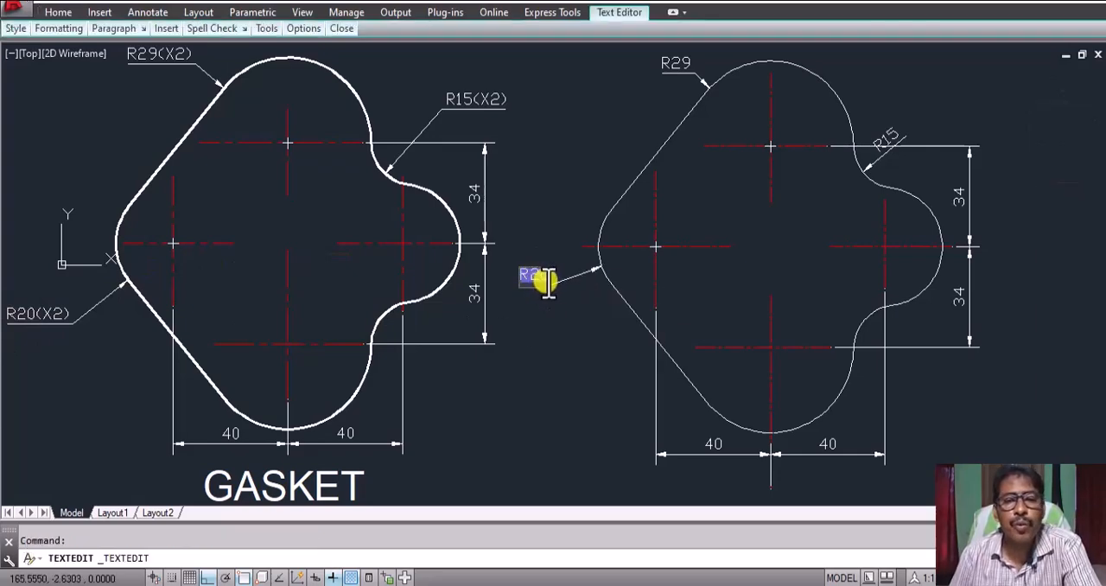
click(551, 283)
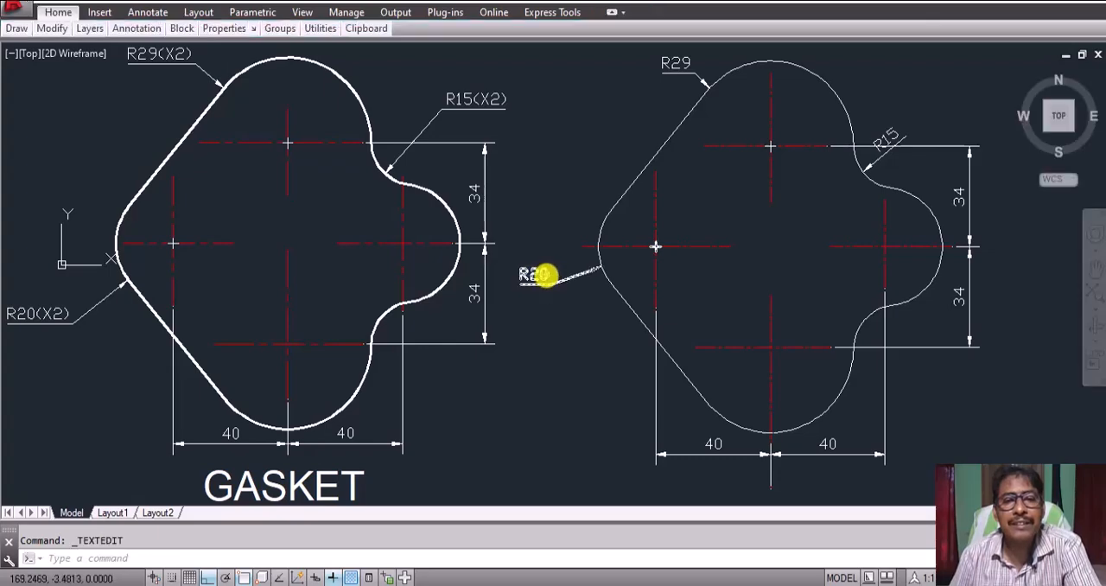
Step: Append (X2) to the radius dimension text of the redrawn gasket's left corner arc
double_click(539, 276)
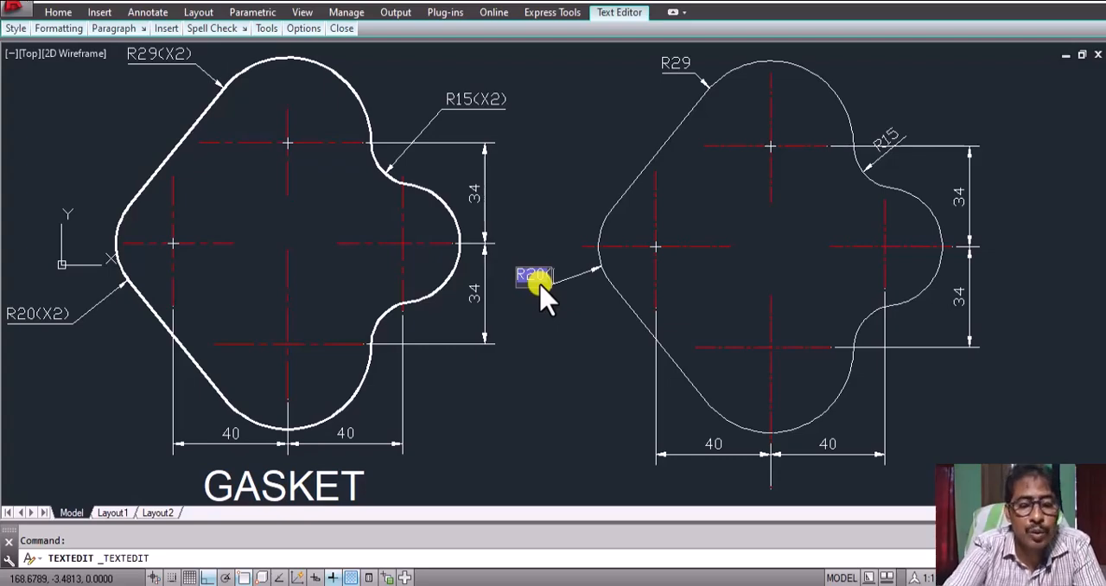
text(X2))
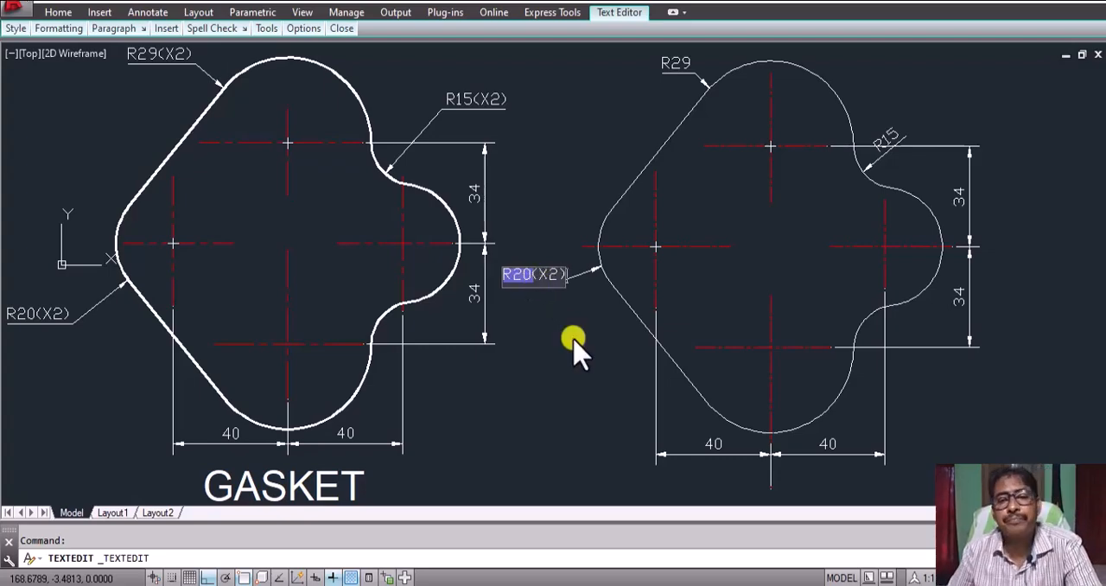
click(573, 354)
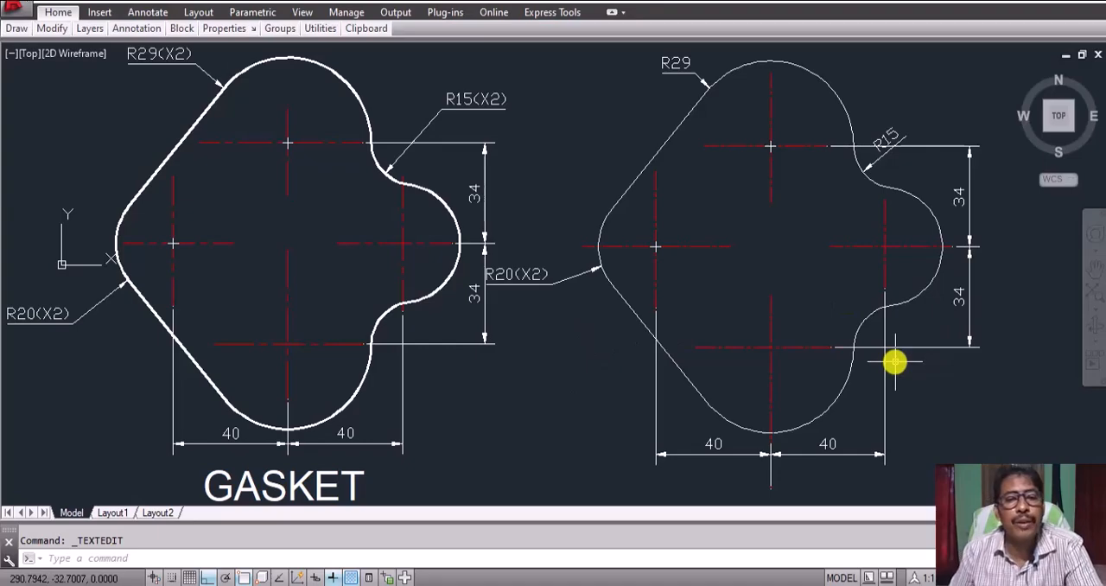
Step: Append (X2) to the radius dimension text of the redrawn gasket's upper concave fillet
double_click(885, 140)
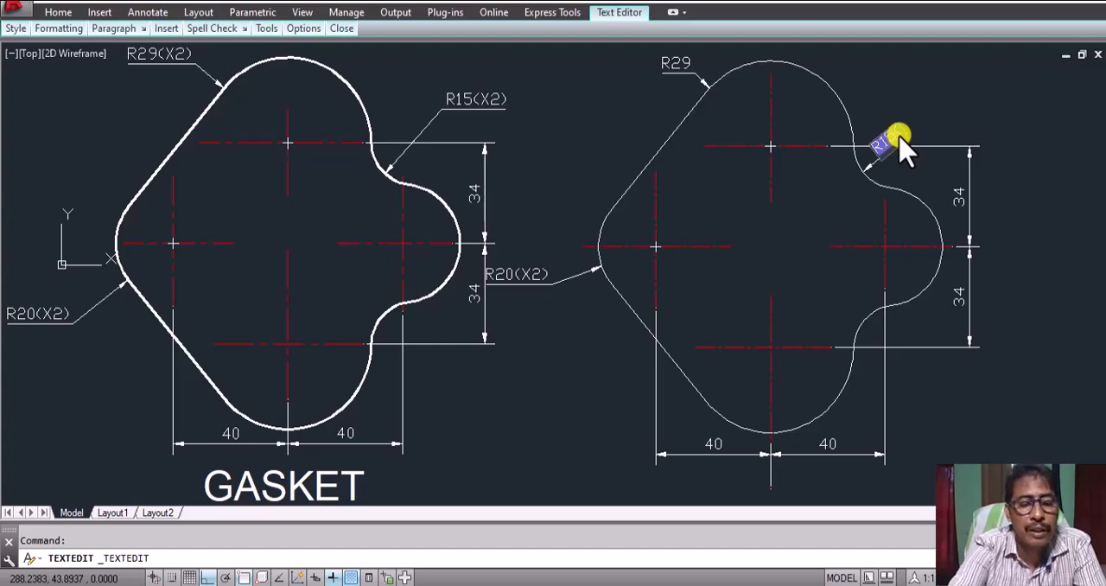
text(2)
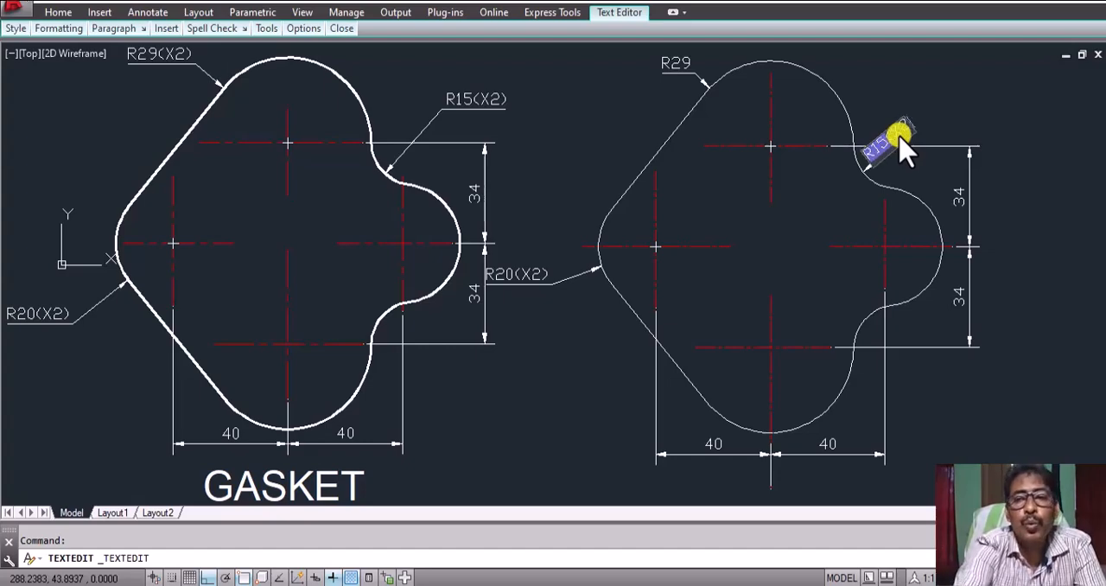
text())
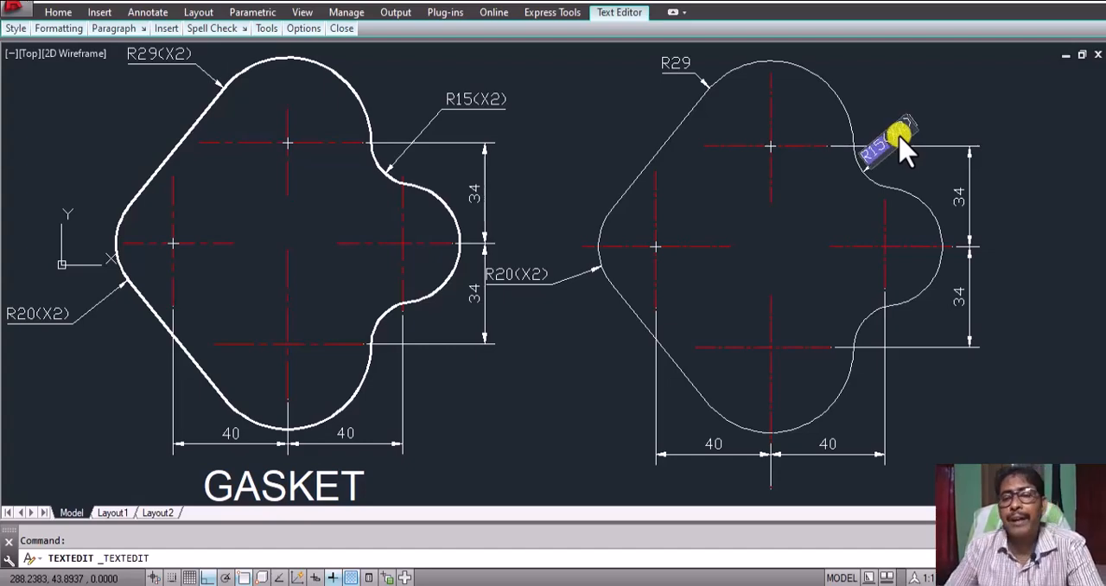
click(1047, 212)
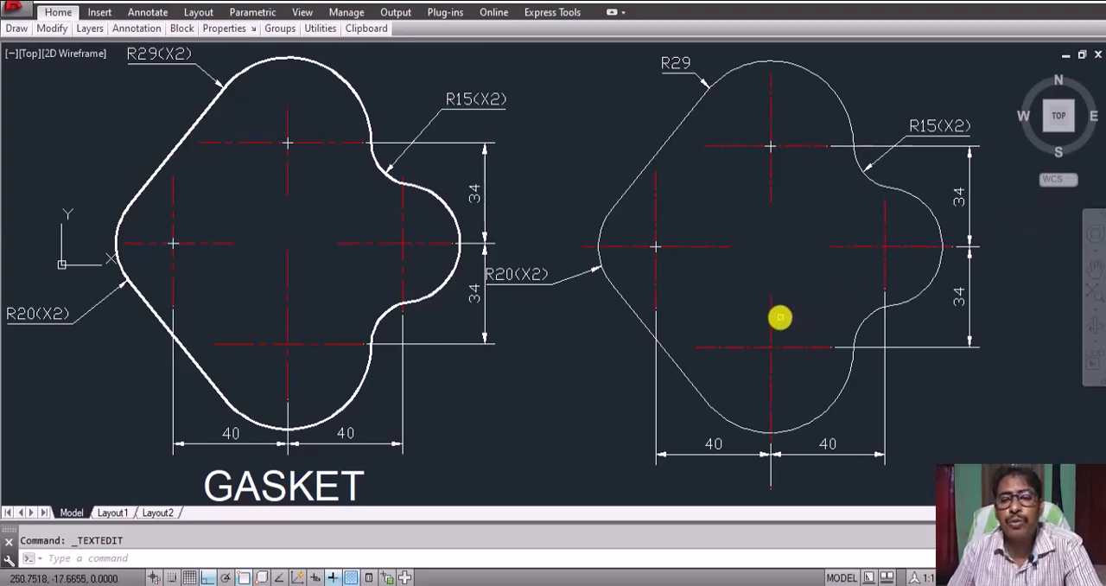
Step: Add the multiline text title GASKET below the redrawn gasket's horizontal dimensions
middle_drag(777, 316, 772, 298)
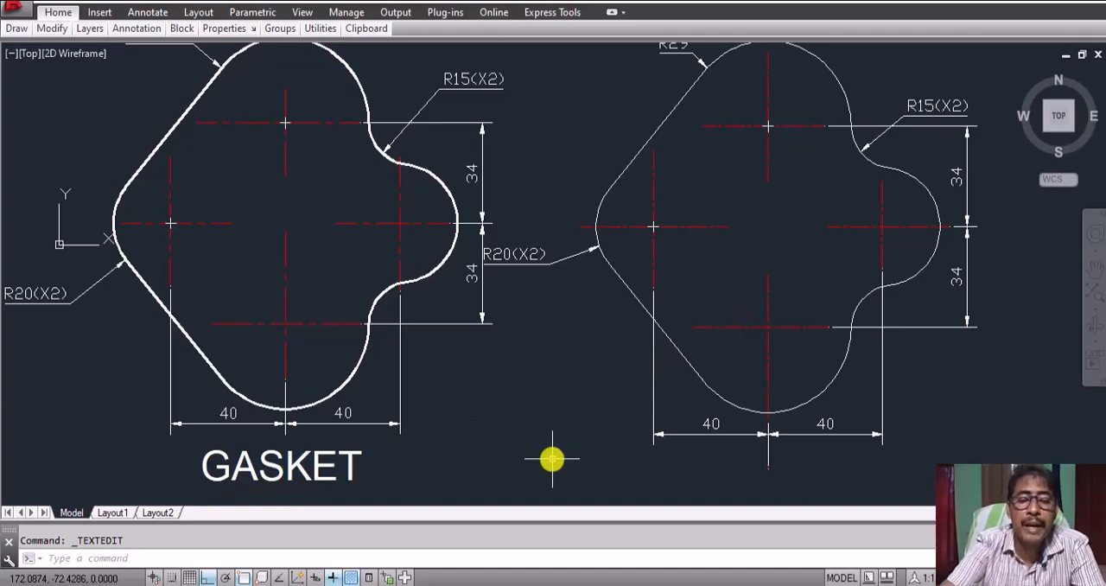
text(Mt)
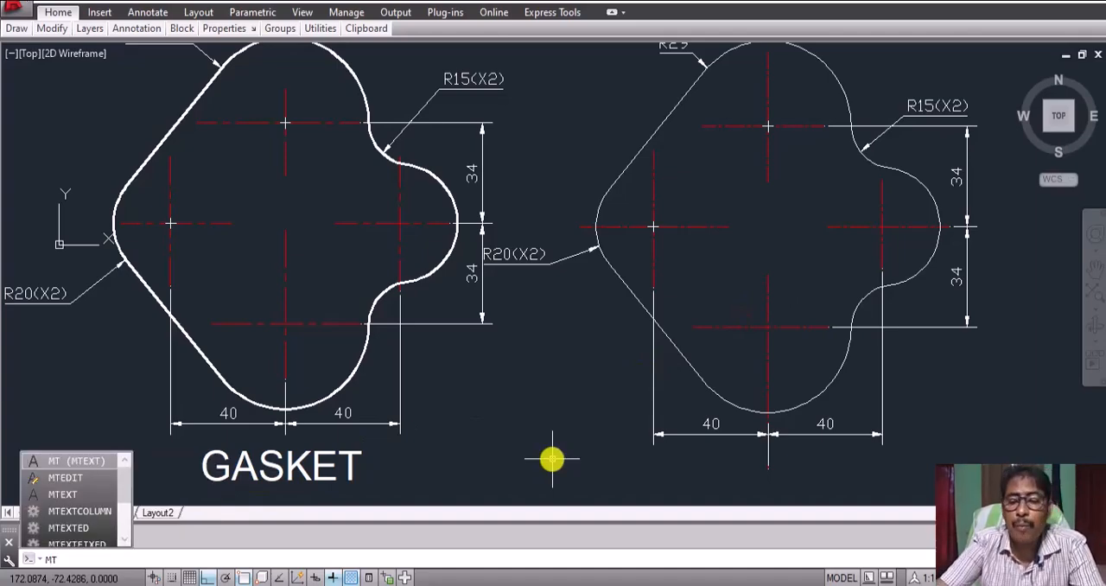
key(Return)
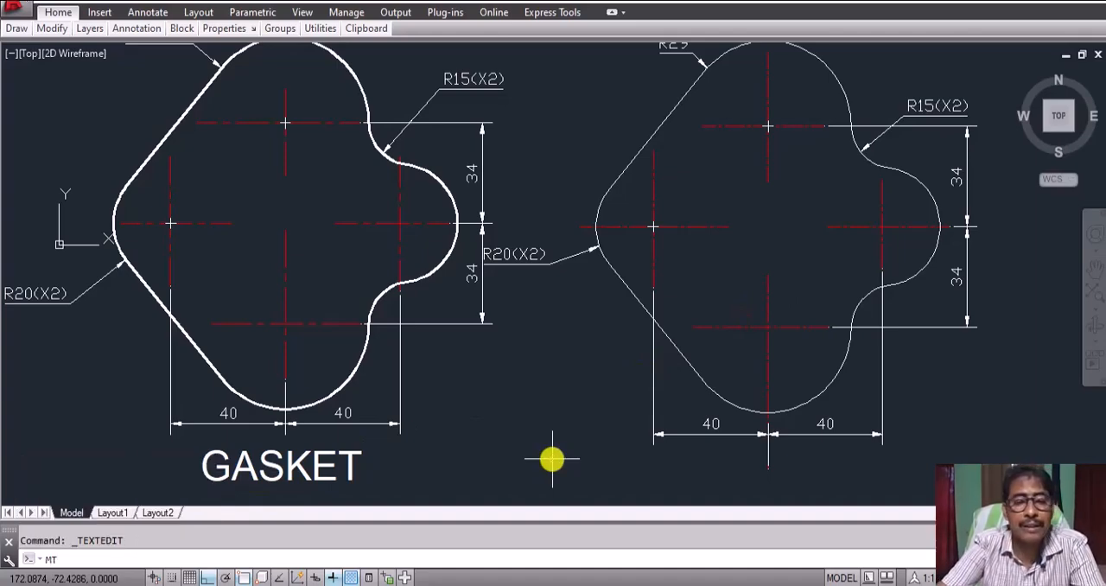
click(635, 450)
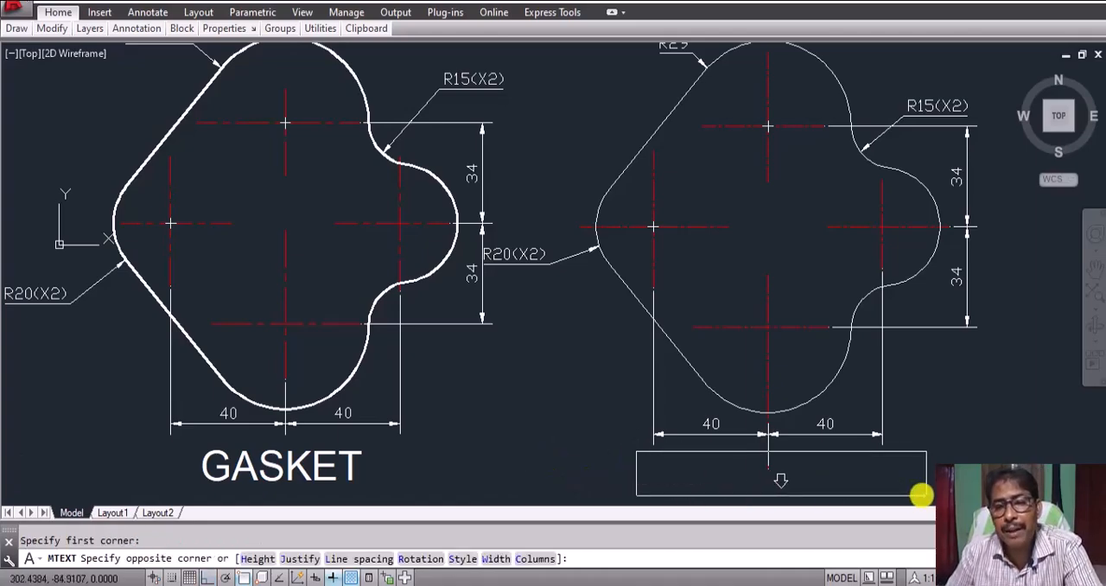
click(917, 494)
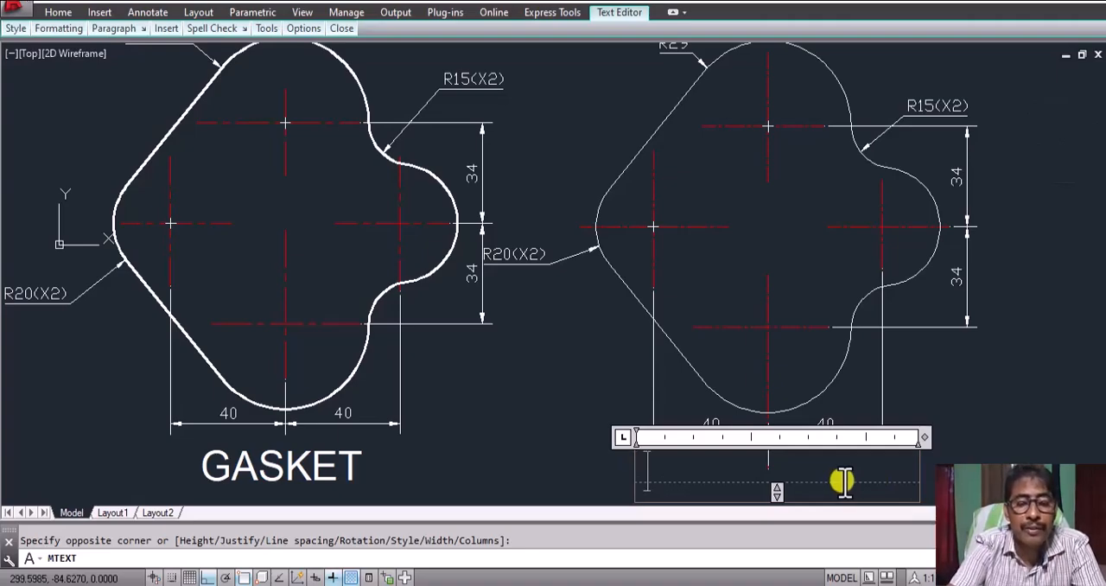
text(GASKET)
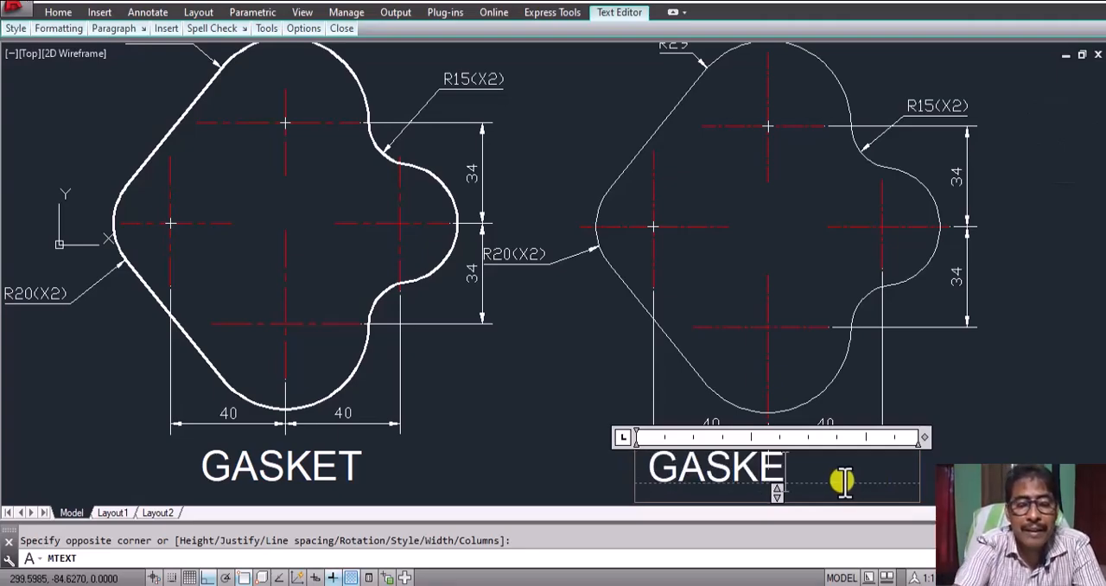
click(1007, 423)
Step: Move the new GASKET title to the right so it sits roughly centred under the redrawn gasket
click(730, 468)
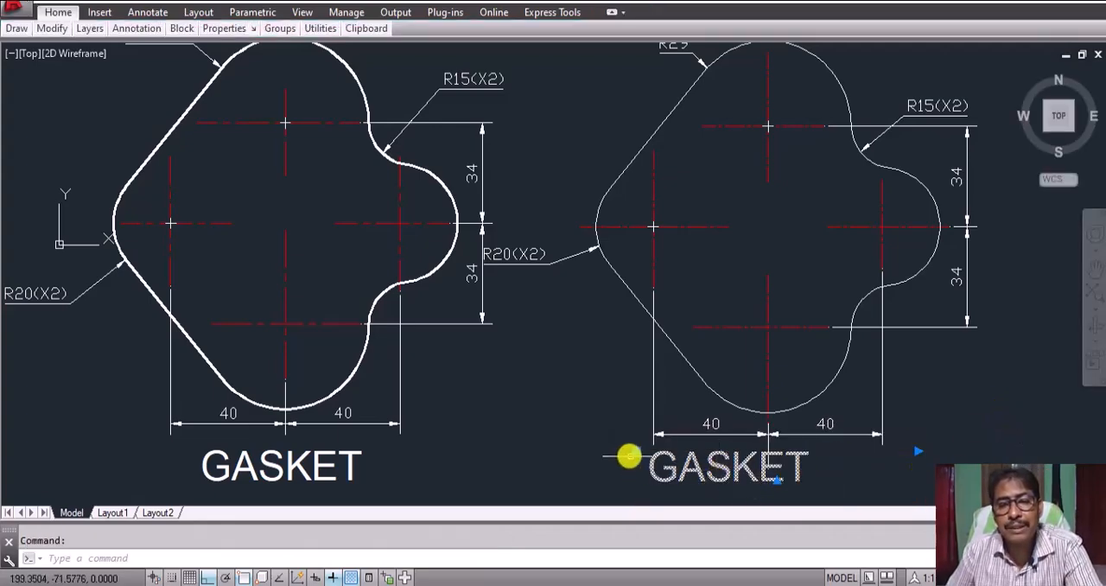
drag(629, 456, 699, 451)
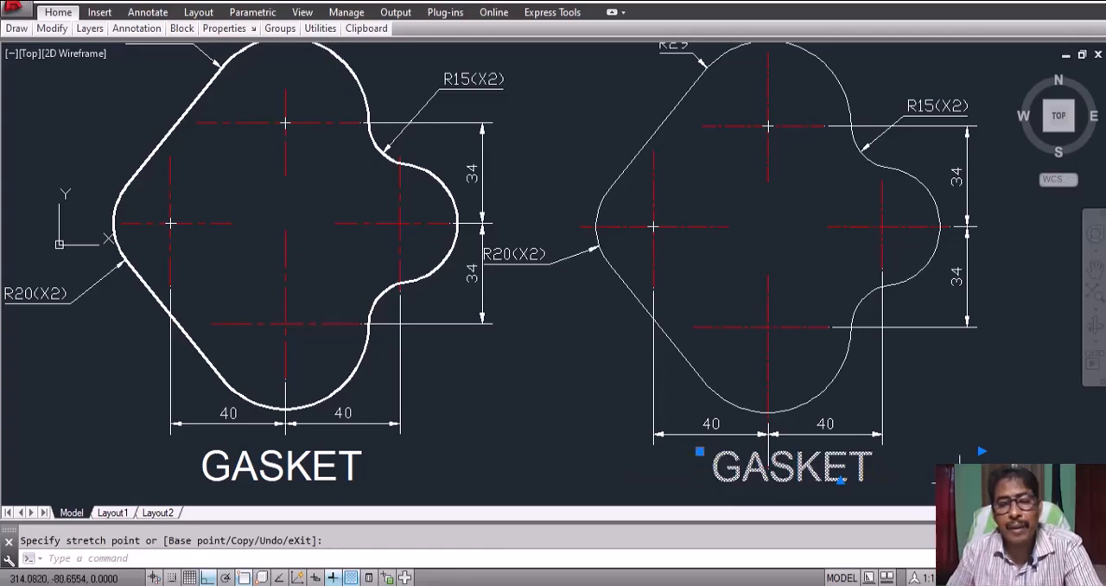
key(Escape)
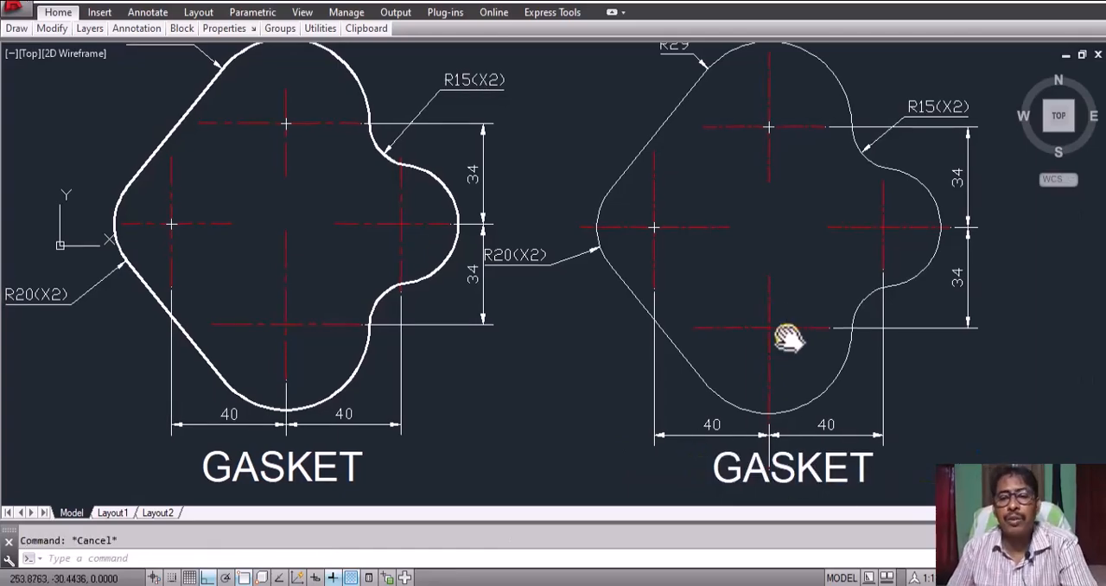